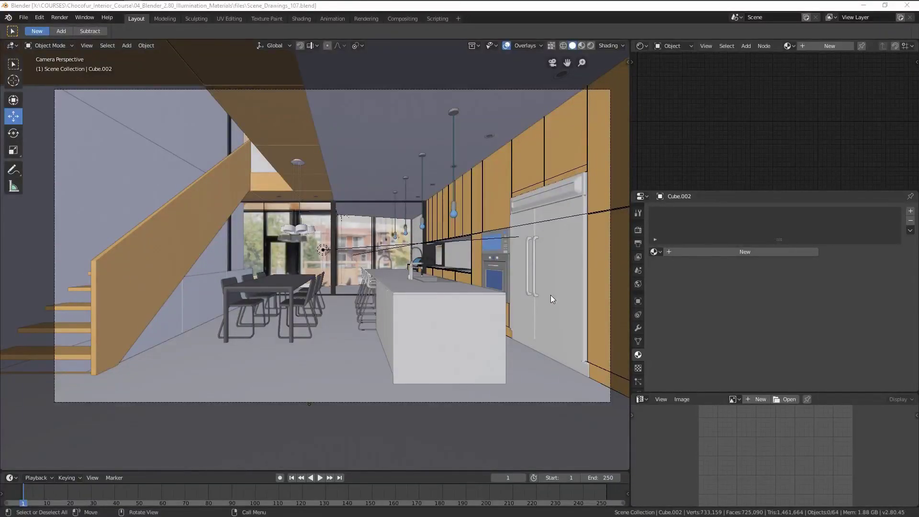
- Check the reference interior photo in Photos, return to Blender and isolate the floor slab in local view
{"action": "left_click", "coordinate": [720, 304]}
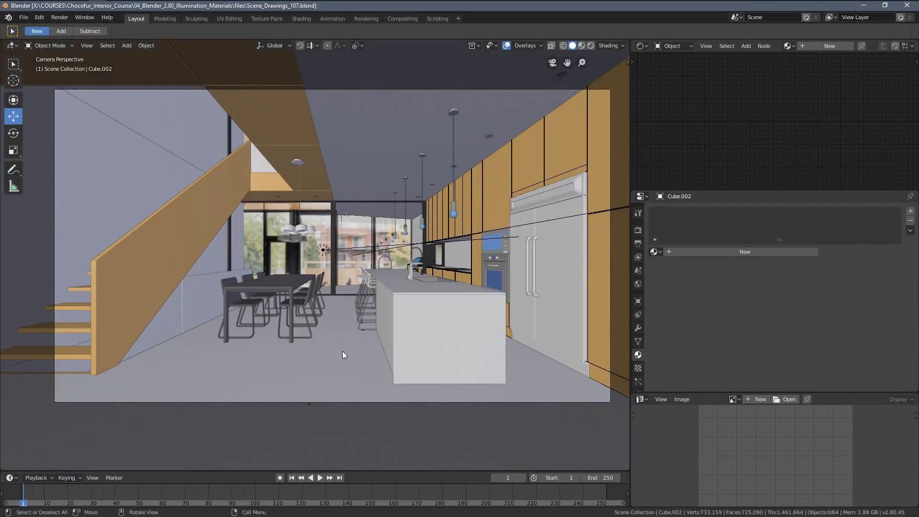
{"action": "key", "text": "alt+Tab"}
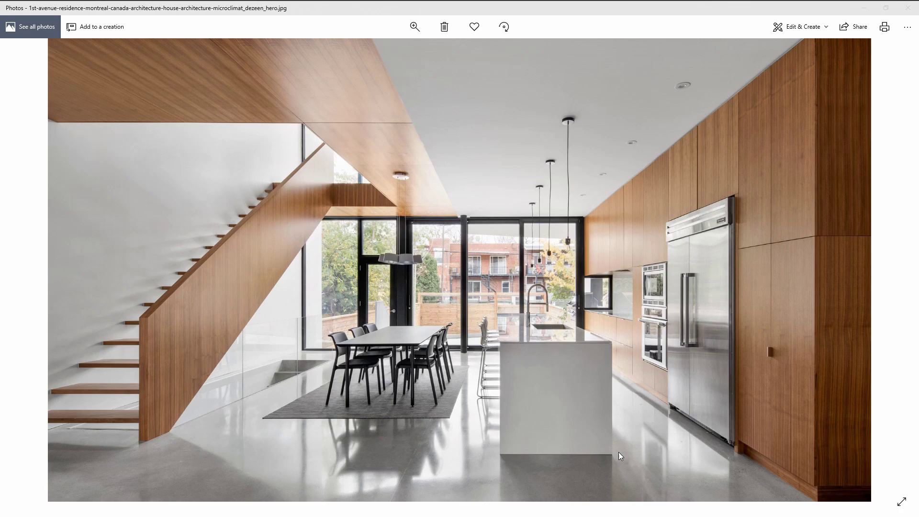
{"action": "key", "text": "alt+Tab"}
{"action": "middle_click_drag", "start_coordinate": [443, 348], "coordinate": [318, 398]}
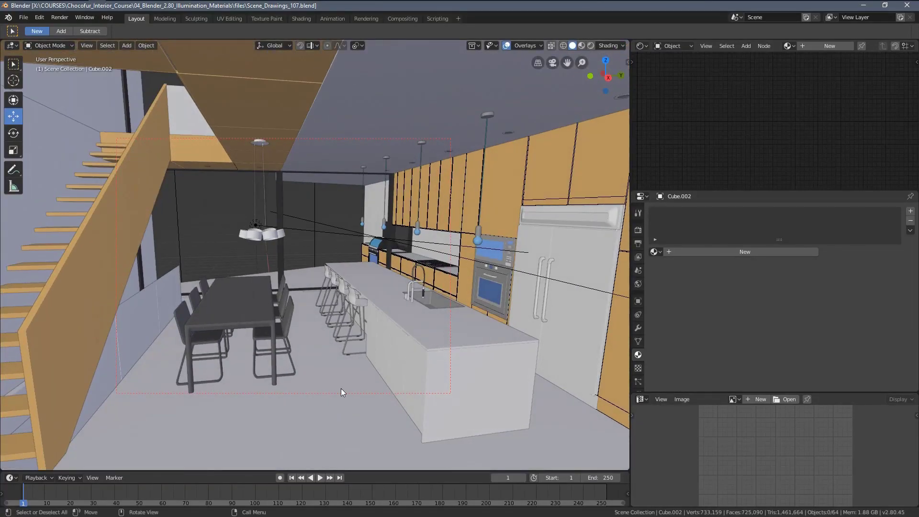
{"action": "left_click", "coordinate": [334, 375]}
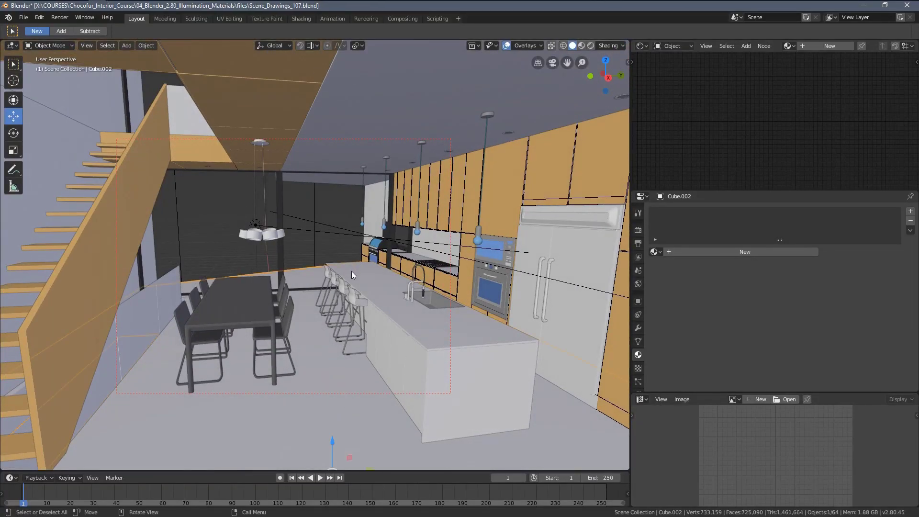
{"action": "key", "text": "KP_Divide"}
{"action": "middle_click_drag", "start_coordinate": [351, 271], "coordinate": [369, 255]}
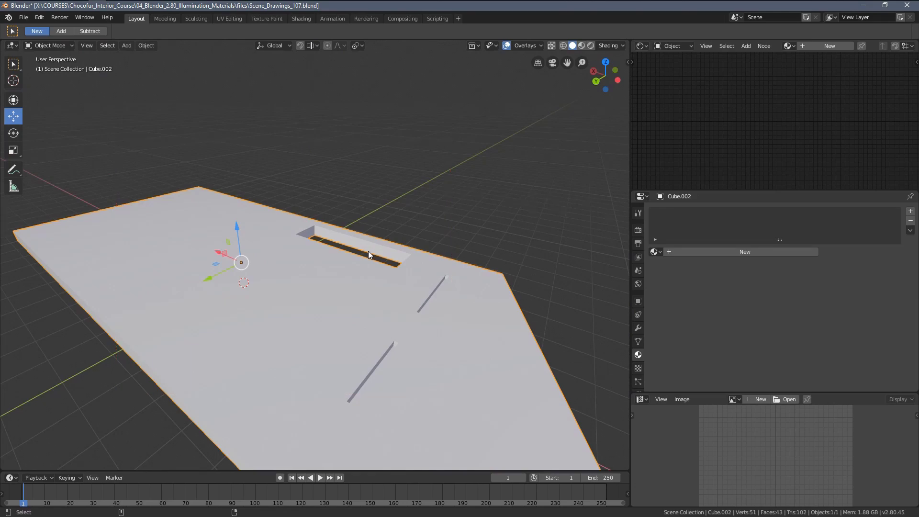
- Display the isolated floor slab in LookDev shading and clear the object selection
{"action": "key", "text": "z"}
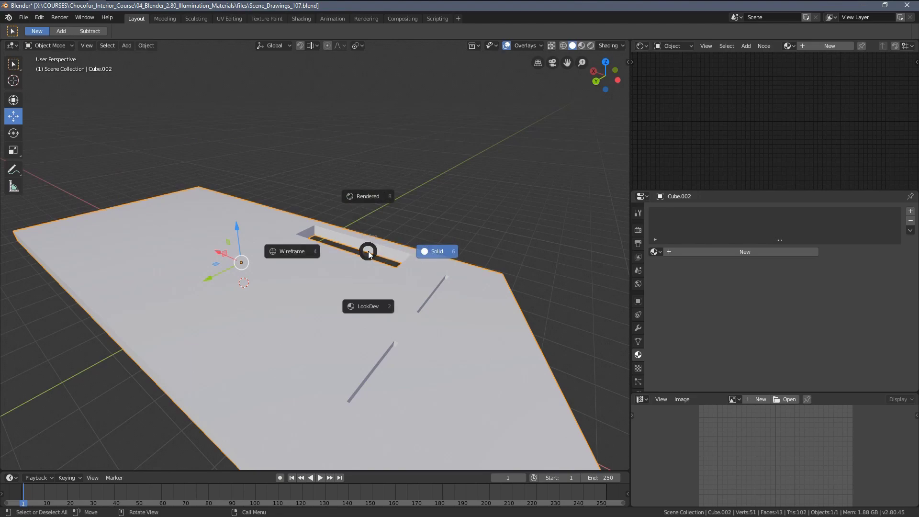
{"action": "left_click", "coordinate": [367, 309]}
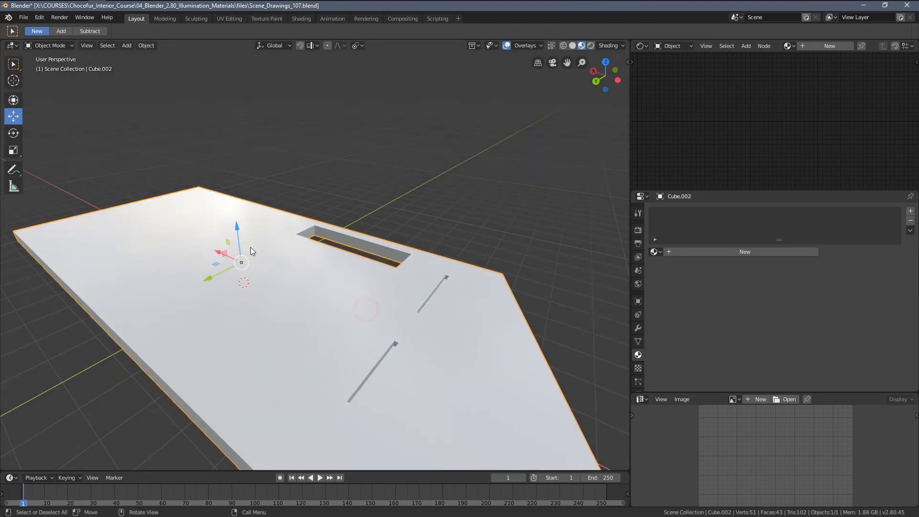
{"action": "scroll", "coordinate": [251, 247], "scroll_direction": "up", "scroll_amount": 4}
{"action": "scroll", "coordinate": [325, 272], "scroll_direction": "down", "scroll_amount": 3}
{"action": "middle_click_drag", "start_coordinate": [318, 248], "coordinate": [366, 221]}
{"action": "key", "text": "a"}
{"action": "key", "text": "a"}
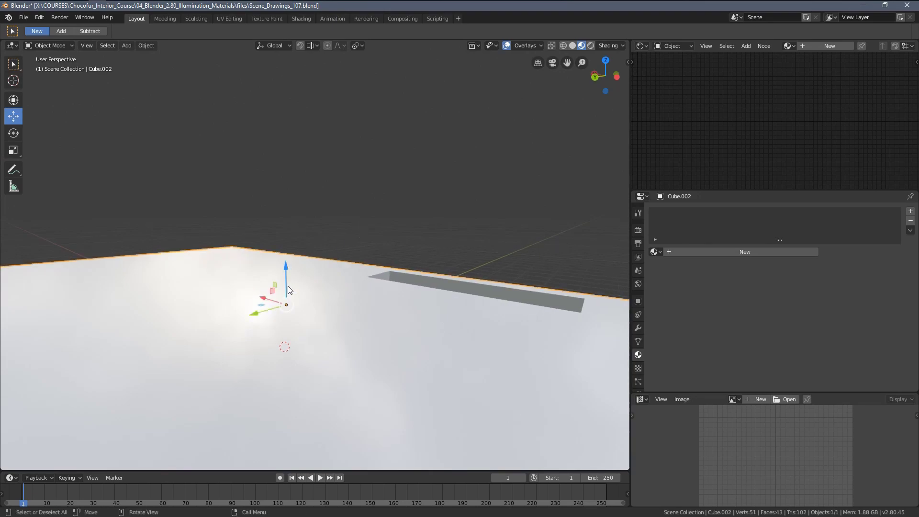
{"action": "key", "text": "a"}
{"action": "scroll", "coordinate": [286, 286], "scroll_direction": "down", "scroll_amount": 2}
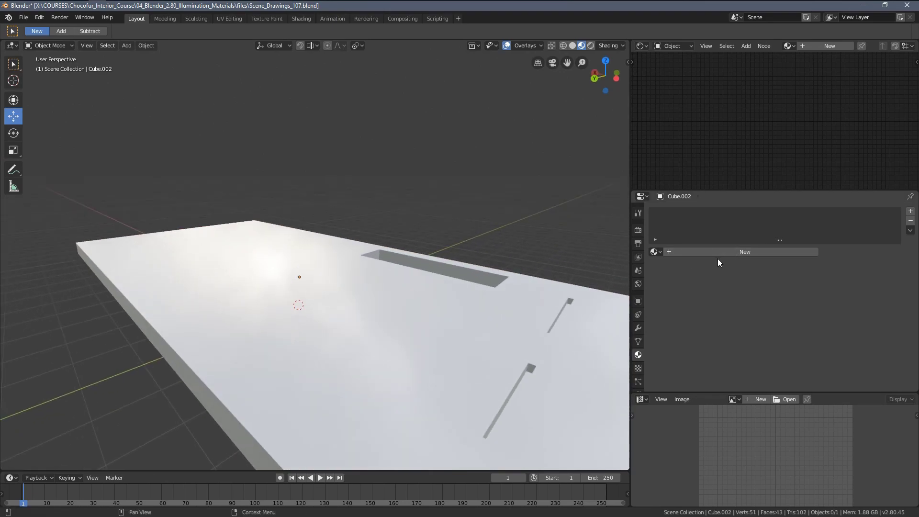
- Create a new material on the floor slab and name it Concrete
{"action": "left_click", "coordinate": [716, 253]}
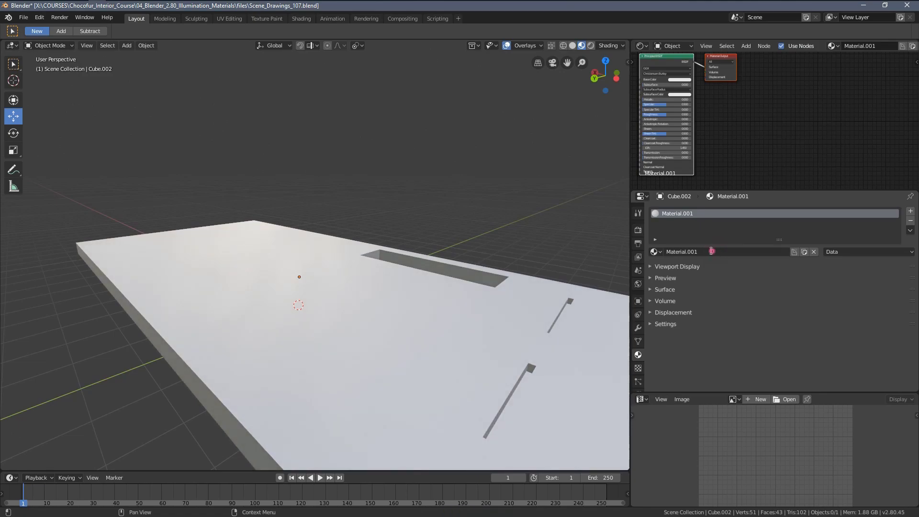
{"action": "left_click", "coordinate": [711, 251]}
{"action": "type", "text": "C"}
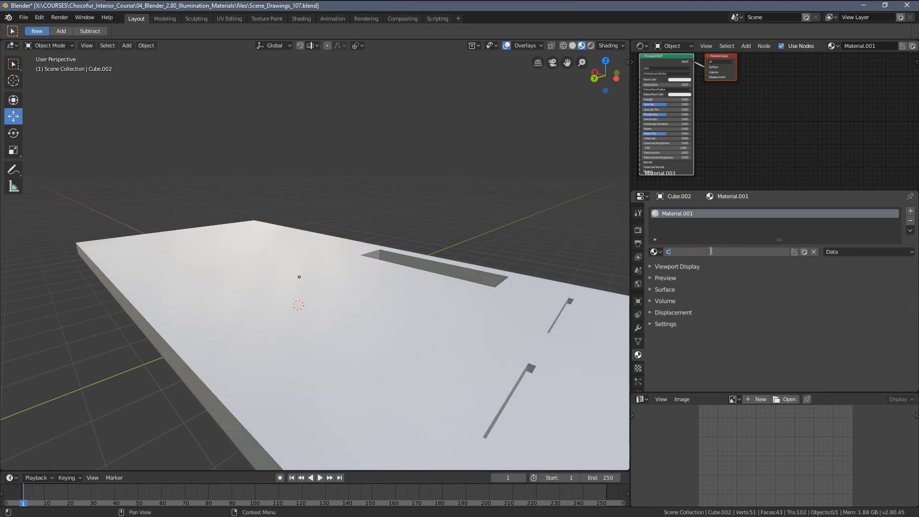
{"action": "type", "text": "oncrete"}
{"action": "key", "text": "Return"}
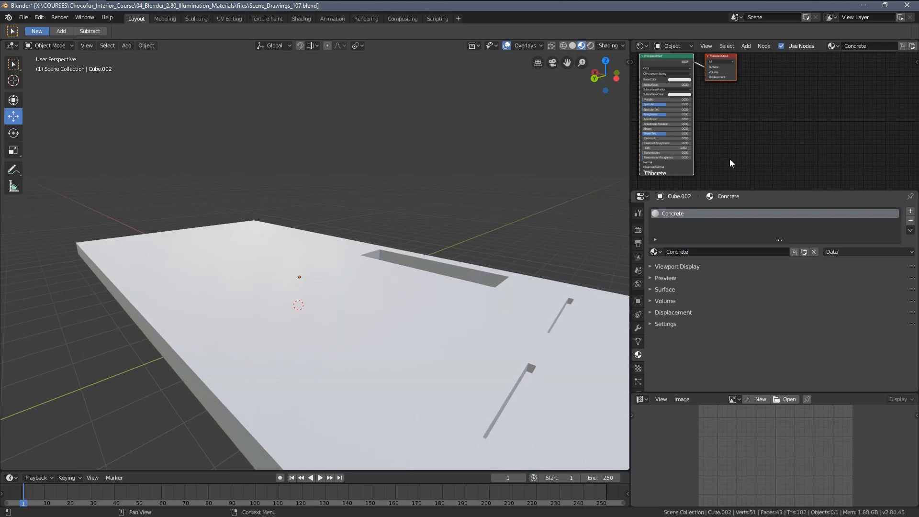
- Add Chocofur_Concrete_Solid_08_diff.jpg from the maps folder to the Concrete node tree as an image texture
{"action": "middle_click_drag", "start_coordinate": [745, 117], "coordinate": [844, 135]}
{"action": "scroll", "coordinate": [751, 119], "scroll_direction": "up", "scroll_amount": 3}
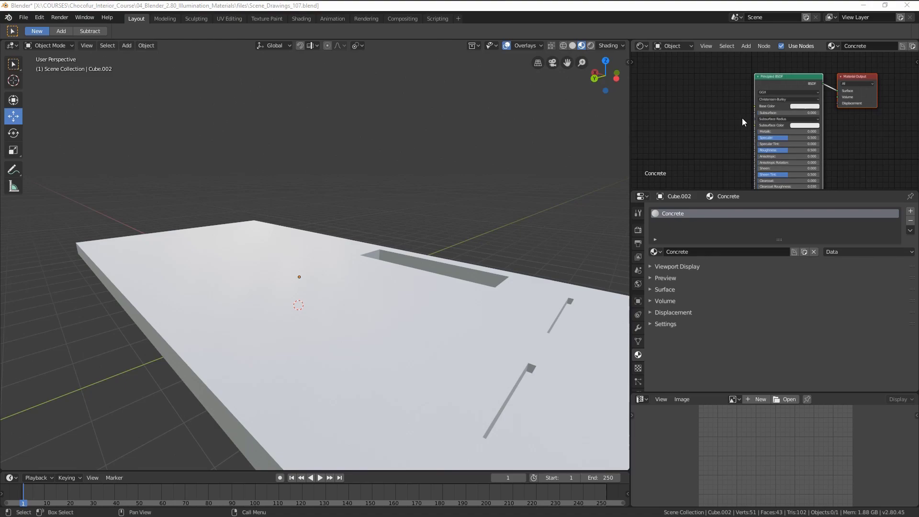
{"action": "key", "text": "alt+Tab"}
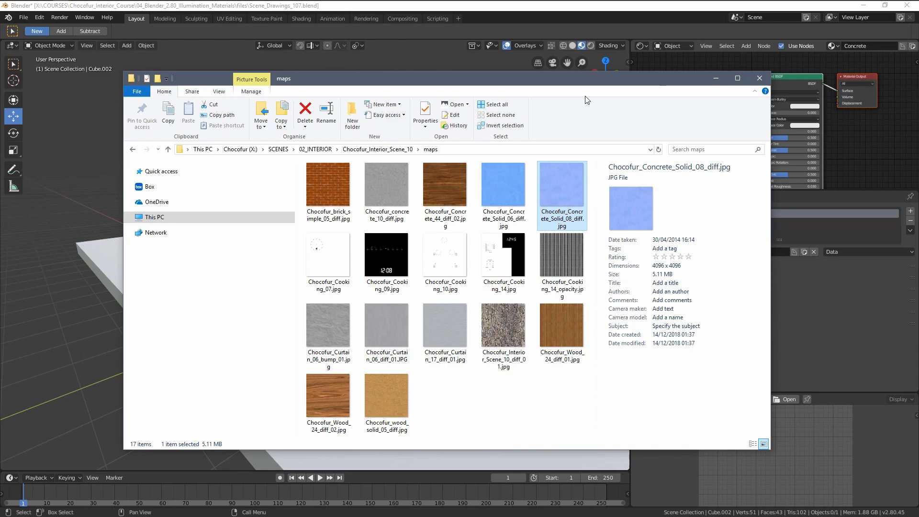
{"action": "left_click_drag", "start_coordinate": [590, 82], "coordinate": [475, 88]}
{"action": "left_click_drag", "start_coordinate": [443, 189], "coordinate": [695, 82]}
- Connect the image texture's Color output to the Principled BSDF's Base Color and check the slab's appearance
{"action": "scroll", "coordinate": [723, 96], "scroll_direction": "up", "scroll_amount": 6}
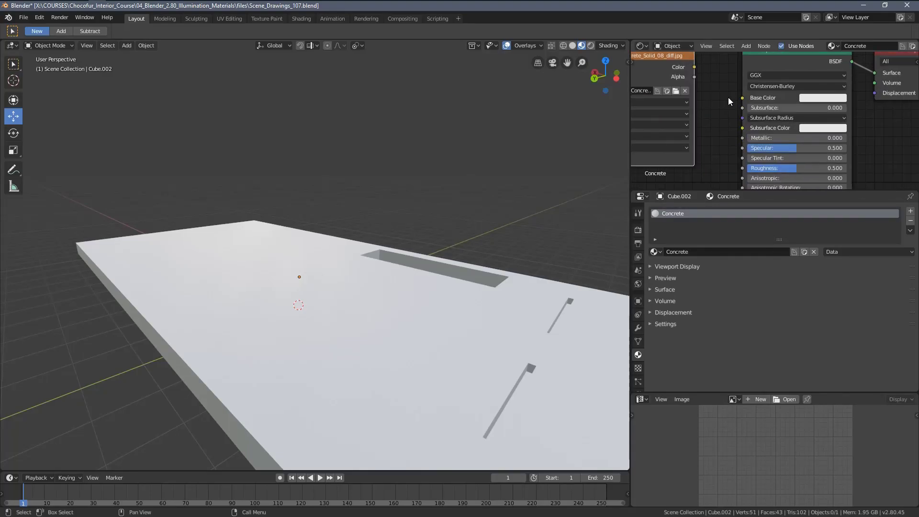
{"action": "middle_click_drag", "start_coordinate": [712, 93], "coordinate": [745, 108]}
{"action": "scroll", "coordinate": [745, 112], "scroll_direction": "up", "scroll_amount": 1}
{"action": "mouse_move", "coordinate": [692, 71]}
{"action": "left_mouse_down"}
{"action": "mouse_move", "coordinate": [649, 74]}
{"action": "mouse_move", "coordinate": [777, 113]}
{"action": "left_mouse_up"}
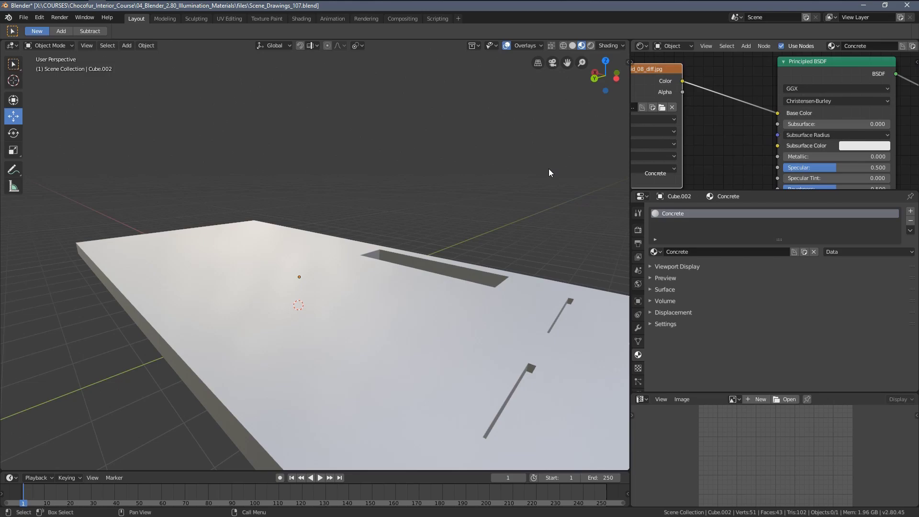
{"action": "middle_click_drag", "start_coordinate": [418, 210], "coordinate": [674, 161]}
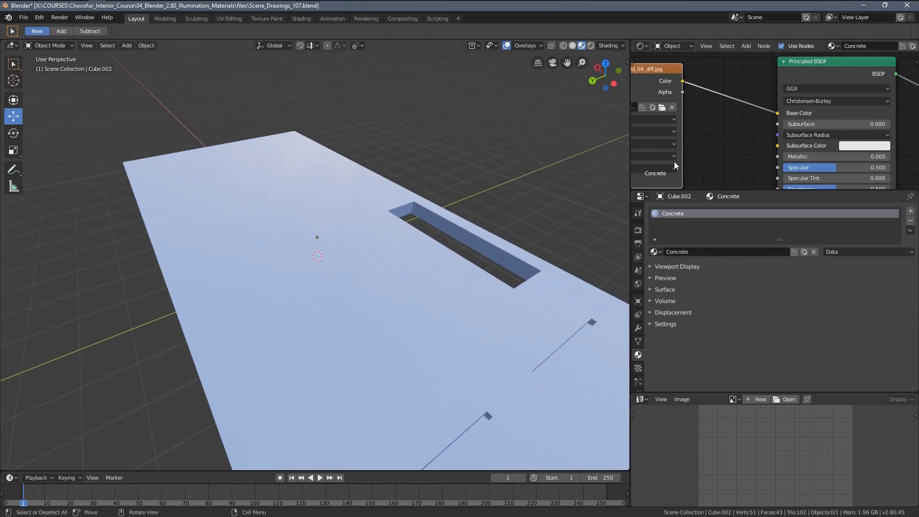
{"action": "scroll", "coordinate": [673, 90], "scroll_direction": "down", "scroll_amount": 2}
{"action": "left_click_drag", "start_coordinate": [687, 90], "coordinate": [697, 88]}
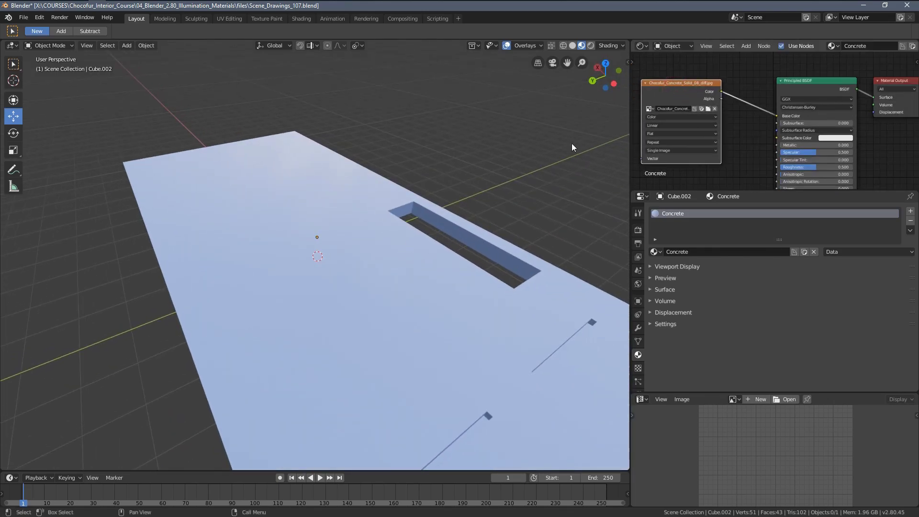
{"action": "middle_click_drag", "start_coordinate": [571, 143], "coordinate": [391, 203]}
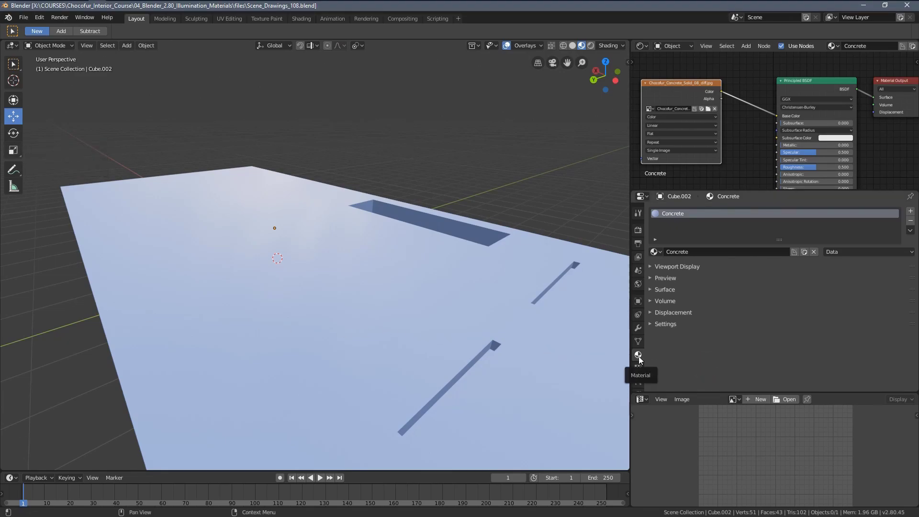
- Enter Edit Mode on the floor slab and switch to edge selection
{"action": "middle_click_drag", "start_coordinate": [412, 236], "coordinate": [298, 251]}
{"action": "scroll", "coordinate": [341, 263], "scroll_direction": "up", "scroll_amount": 4}
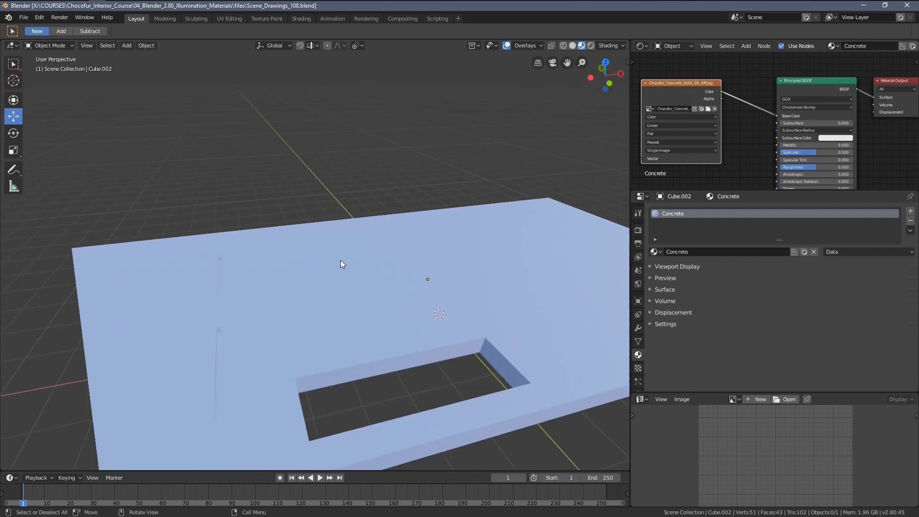
{"action": "key", "text": "Tab"}
{"action": "mouse_move", "coordinate": [384, 286]}
{"action": "middle_mouse_down", "text": "shift"}
{"action": "mouse_move", "coordinate": [335, 254]}
{"action": "mouse_move", "coordinate": [336, 227]}
{"action": "mouse_move", "coordinate": [326, 244]}
{"action": "mouse_move", "coordinate": [364, 237]}
{"action": "middle_mouse_up", "text": "shift"}
{"action": "scroll", "coordinate": [335, 253], "scroll_direction": "down", "scroll_amount": 2}
{"action": "scroll", "coordinate": [335, 249], "scroll_direction": "up", "scroll_amount": 1}
{"action": "key", "text": "2"}
{"action": "middle_click_drag", "start_coordinate": [226, 244], "coordinate": [221, 237]}
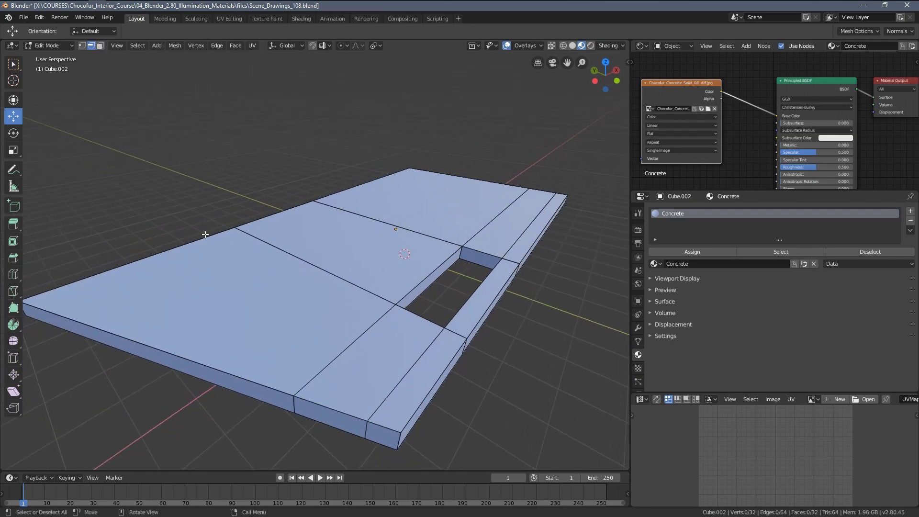
- Display the slab in wireframe and select all the outer perimeter edges of its top surface
{"action": "key", "text": "z"}
{"action": "left_click", "coordinate": [154, 234]}
{"action": "left_click", "coordinate": [185, 242]}
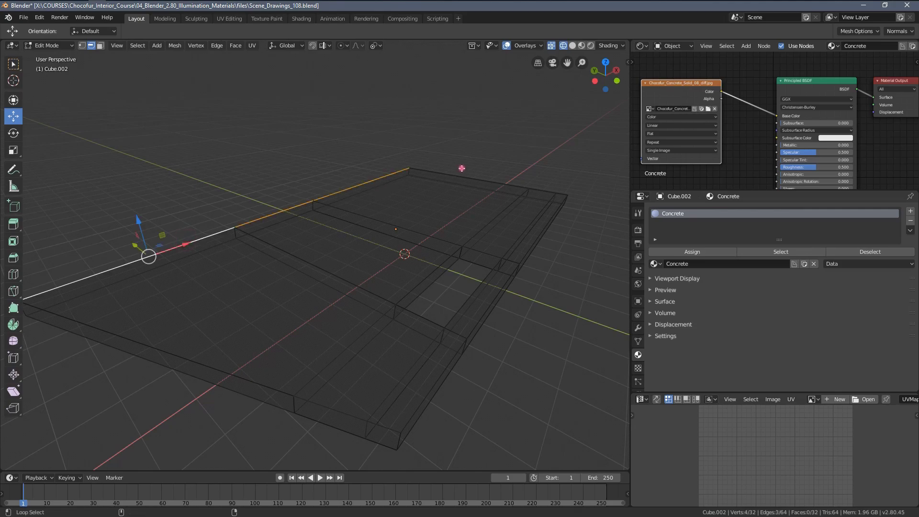
{"action": "left_click", "coordinate": [462, 169], "text": "alt"}
{"action": "middle_click_drag", "start_coordinate": [553, 245], "coordinate": [484, 312]}
{"action": "left_click", "coordinate": [476, 307], "text": "alt+shift"}
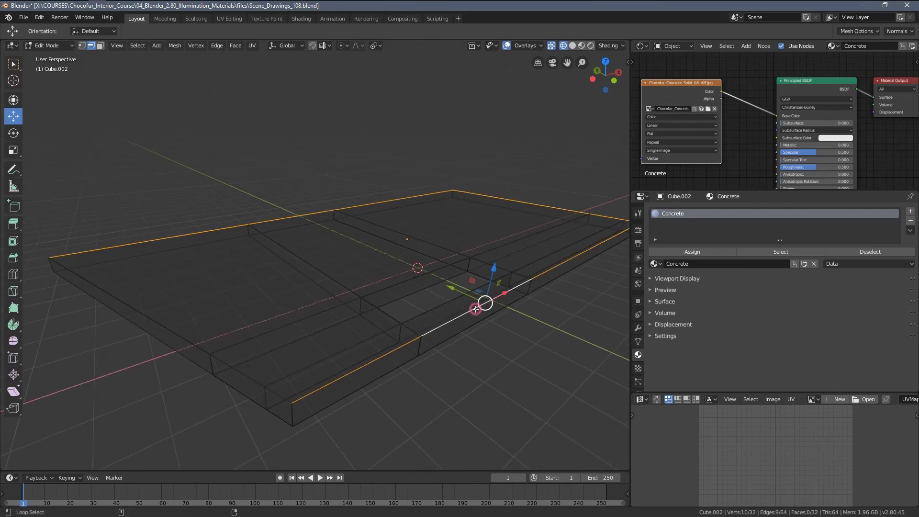
{"action": "left_click", "coordinate": [145, 309], "text": "alt+shift"}
- Add the four top edges around the slab's rectangular opening to the edge selection
{"action": "middle_click_drag", "start_coordinate": [427, 248], "coordinate": [372, 264]}
{"action": "middle_click_drag", "start_coordinate": [426, 285], "coordinate": [346, 264], "text": "shift"}
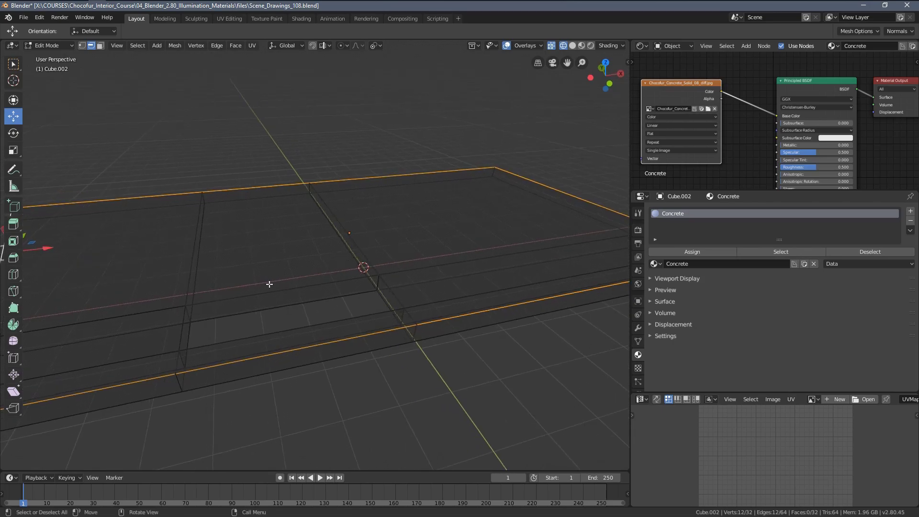
{"action": "left_click", "coordinate": [242, 296], "text": "alt+shift"}
{"action": "left_click", "coordinate": [175, 329], "text": "alt+shift"}
{"action": "key", "text": "ctrl+z"}
{"action": "middle_click_drag", "start_coordinate": [238, 322], "coordinate": [214, 326]}
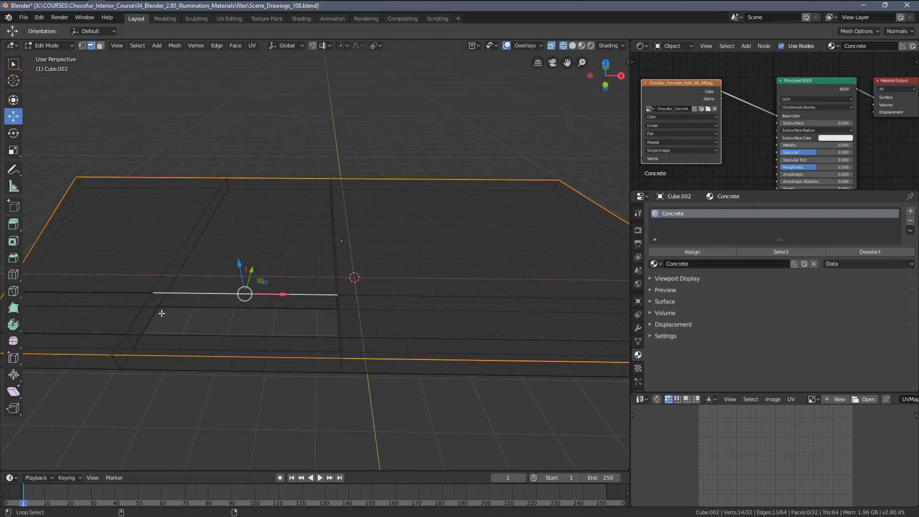
{"action": "left_click", "coordinate": [165, 333], "text": "alt+shift"}
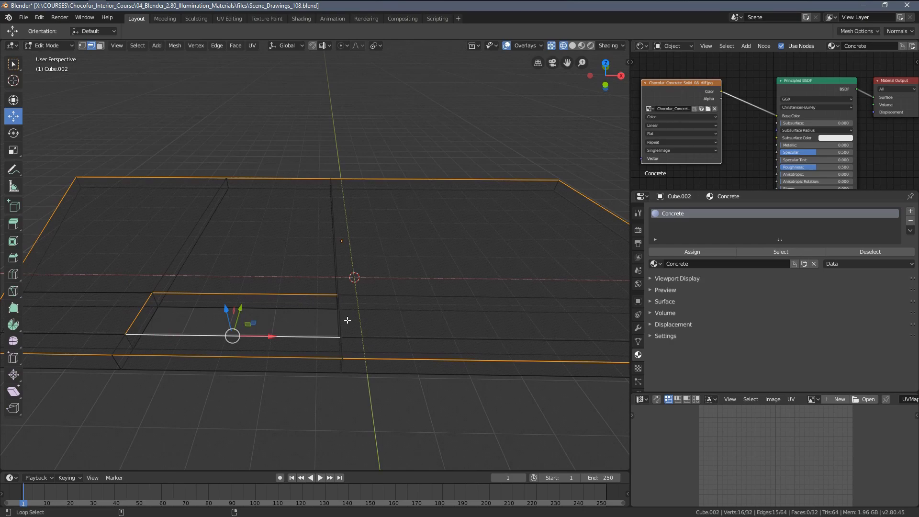
{"action": "middle_click_drag", "start_coordinate": [345, 318], "coordinate": [416, 275]}
{"action": "left_click", "coordinate": [442, 279], "text": "alt+shift"}
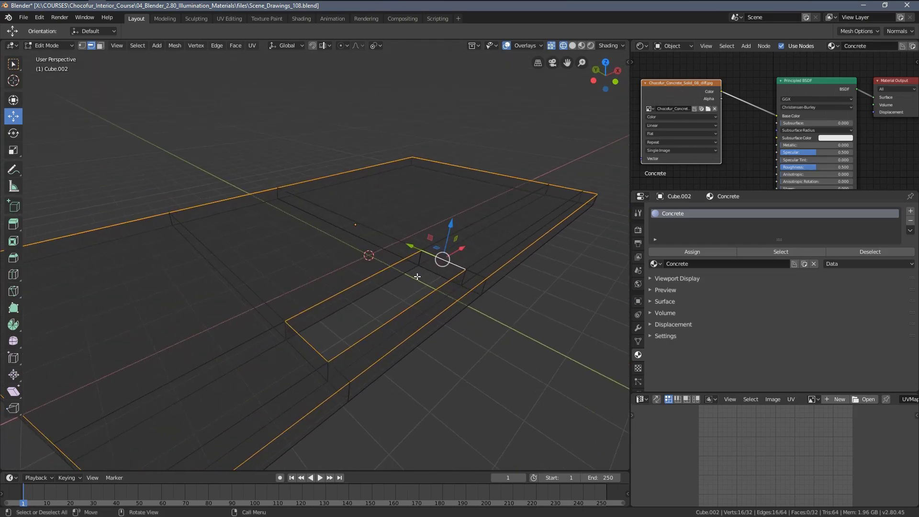
- Mark the selected edges as seams and show the slab in solid shading with nothing selected
{"action": "key", "text": "ctrl+e"}
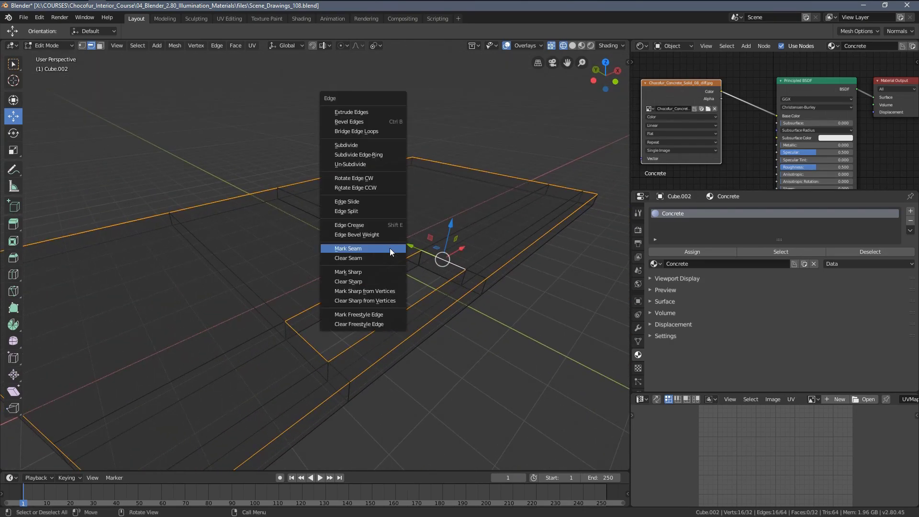
{"action": "left_click", "coordinate": [353, 249]}
{"action": "key", "text": "z"}
{"action": "left_click", "coordinate": [351, 254]}
{"action": "key", "text": "a"}
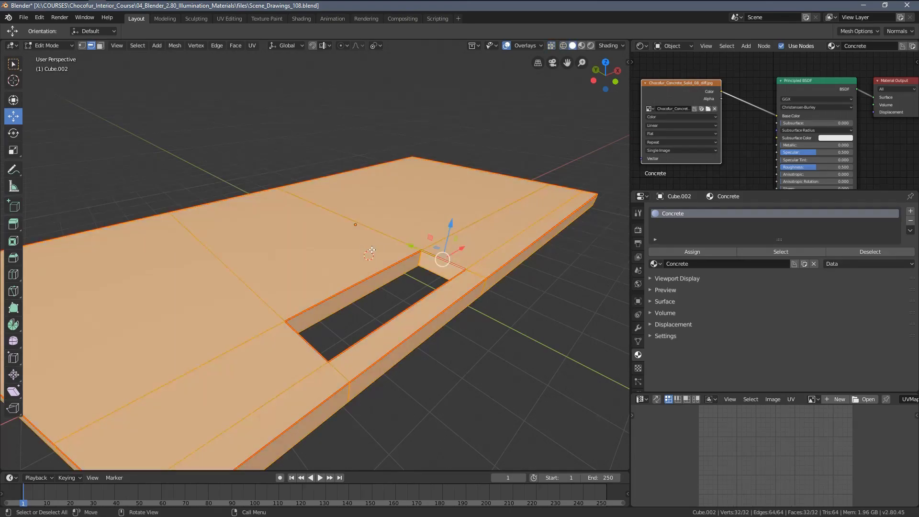
{"action": "key", "text": "alt+a"}
{"action": "scroll", "coordinate": [216, 292], "scroll_direction": "down", "scroll_amount": 4}
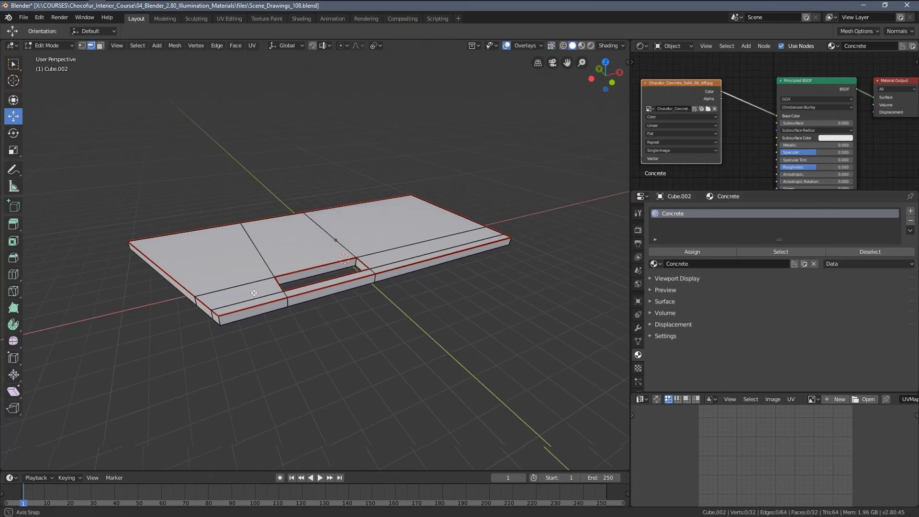
{"action": "scroll", "coordinate": [284, 286], "scroll_direction": "up", "scroll_amount": 2}
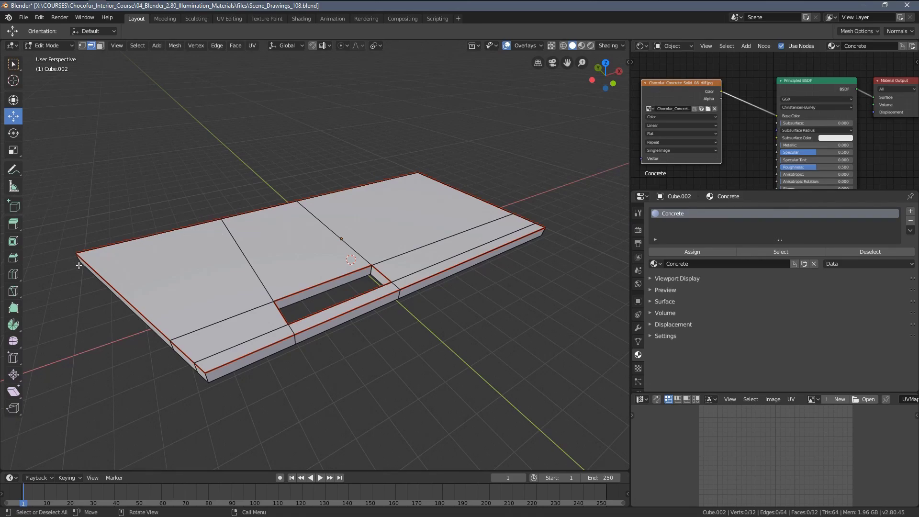
- Enlarge the UV editor area and select the slab's linked top faces bounded by the seams in face selection mode
{"action": "scroll", "coordinate": [739, 446], "scroll_direction": "down", "scroll_amount": 3}
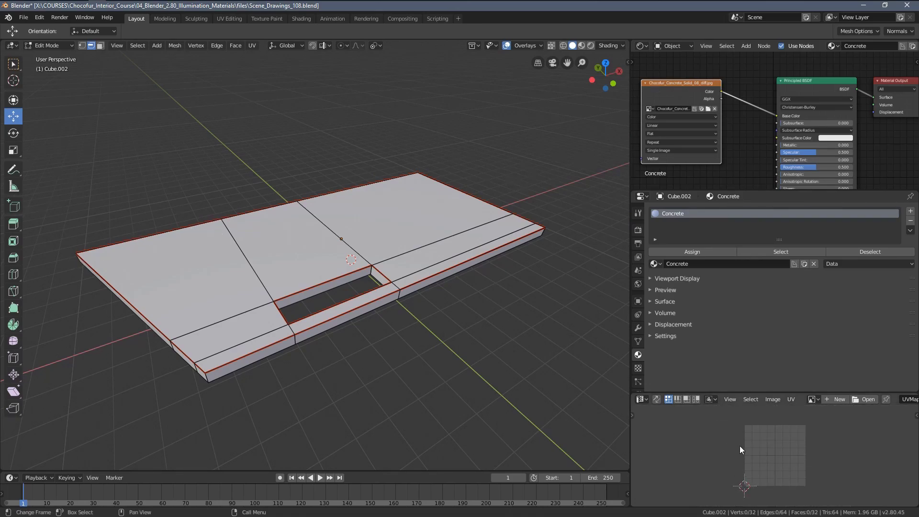
{"action": "left_click_drag", "start_coordinate": [755, 393], "coordinate": [755, 347]}
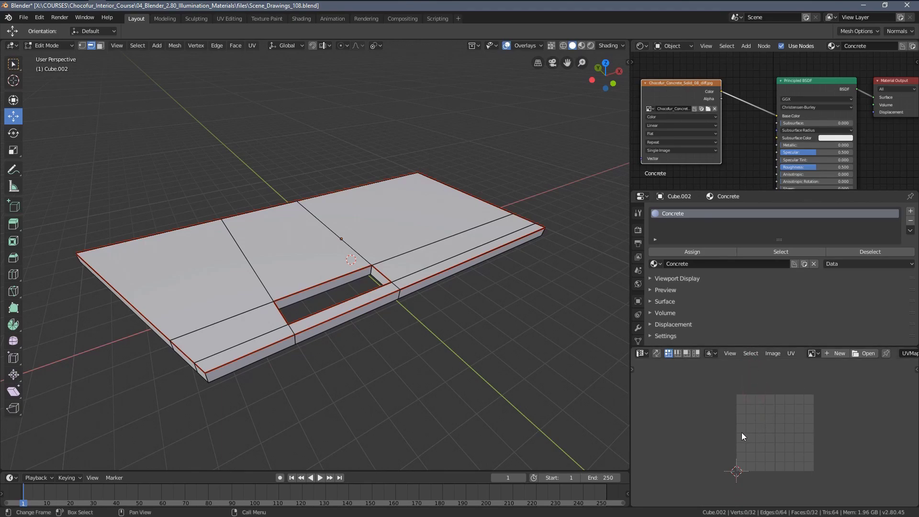
{"action": "middle_click_drag", "start_coordinate": [295, 255], "coordinate": [298, 254]}
{"action": "key", "text": "3"}
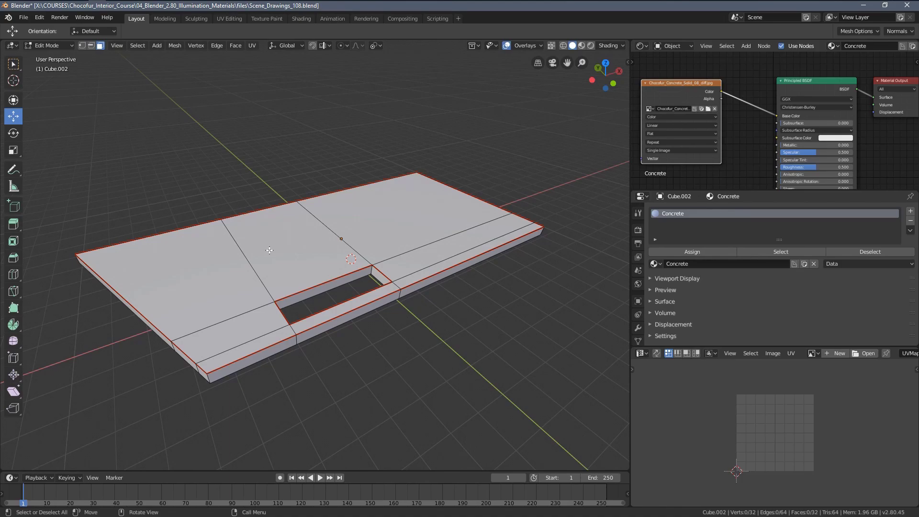
{"action": "key", "text": "ctrl+l"}
{"action": "middle_click_drag", "start_coordinate": [254, 256], "coordinate": [498, 234]}
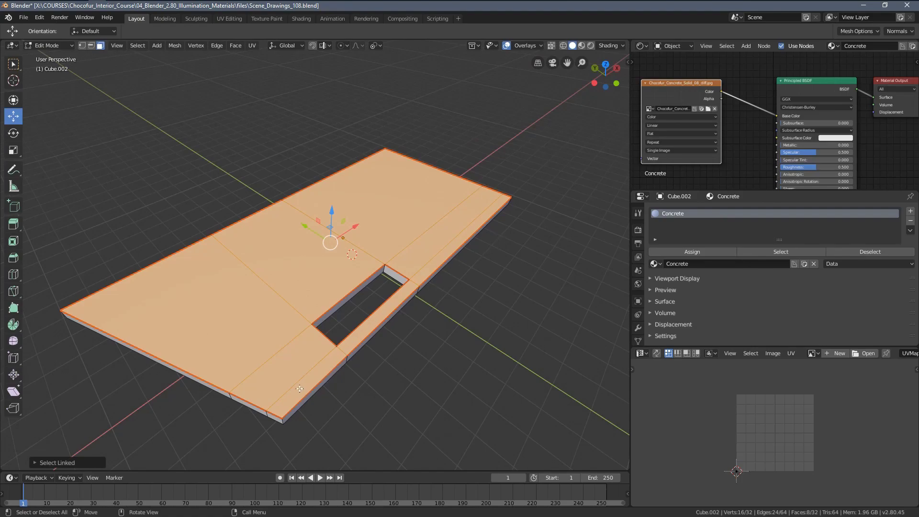
- Hide the slab's selected top faces and switch to edge selection mode
{"action": "middle_click_drag", "start_coordinate": [300, 388], "coordinate": [241, 339]}
{"action": "middle_click_drag", "start_coordinate": [243, 294], "coordinate": [267, 273]}
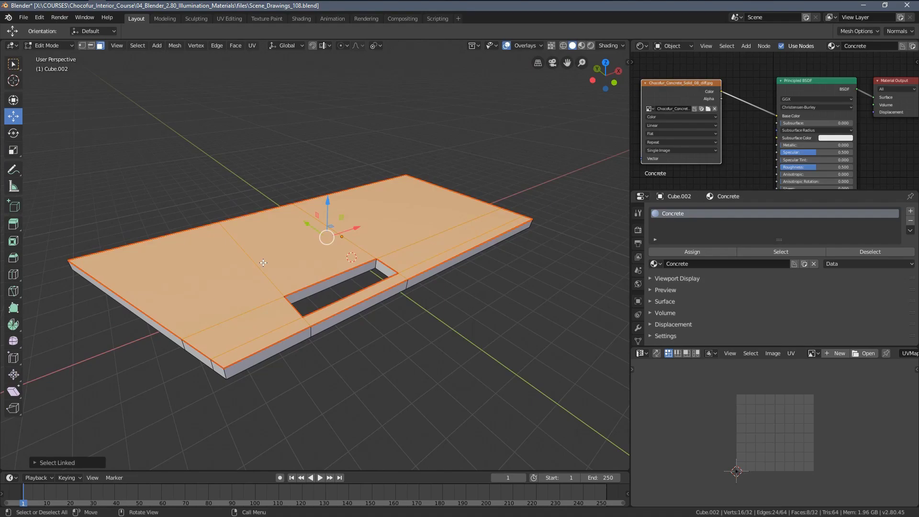
{"action": "key", "text": "h"}
{"action": "scroll", "coordinate": [329, 273], "scroll_direction": "up", "scroll_amount": 4}
{"action": "key", "text": "2"}
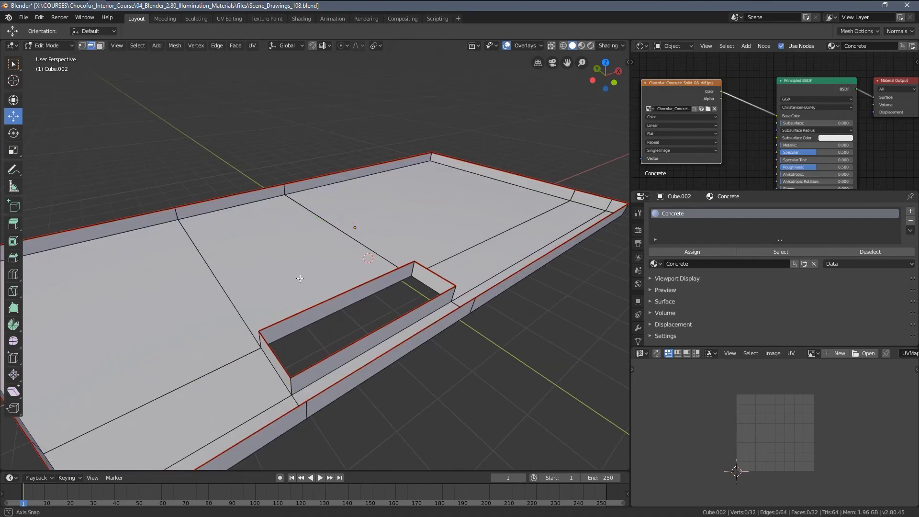
- Select the four lower edges around the slab's rectangular opening and mark them as seams
{"action": "middle_click_drag", "start_coordinate": [307, 271], "coordinate": [340, 302]}
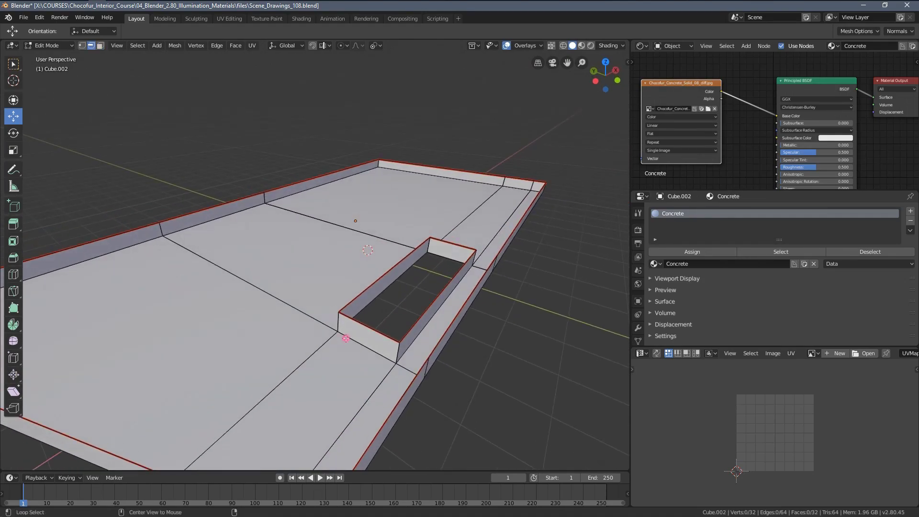
{"action": "left_click", "coordinate": [368, 345], "text": "alt"}
{"action": "middle_click_drag", "start_coordinate": [371, 344], "coordinate": [387, 299]}
{"action": "left_click", "coordinate": [353, 299], "text": "alt+shift"}
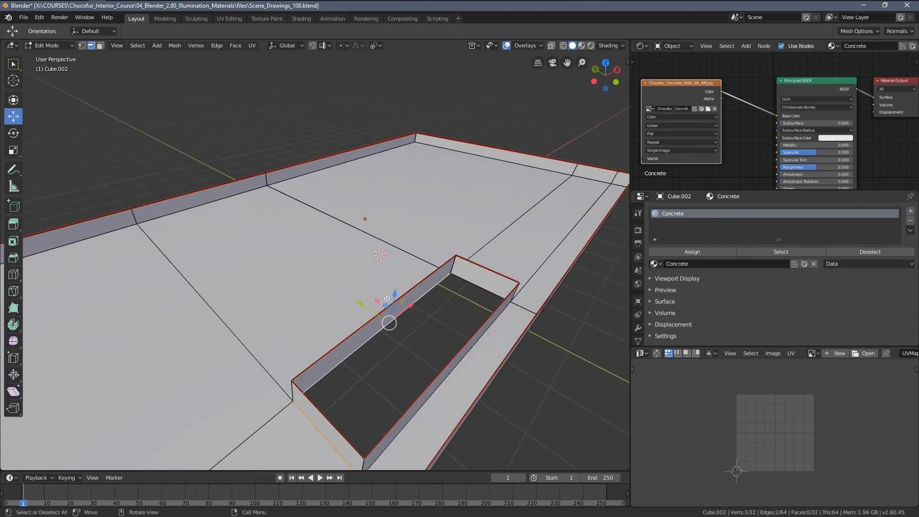
{"action": "left_click", "coordinate": [472, 287], "text": "shift"}
{"action": "scroll", "coordinate": [464, 312], "scroll_direction": "down", "scroll_amount": 2}
{"action": "middle_click_drag", "start_coordinate": [464, 311], "coordinate": [462, 307]}
{"action": "left_click", "coordinate": [409, 335], "text": "shift"}
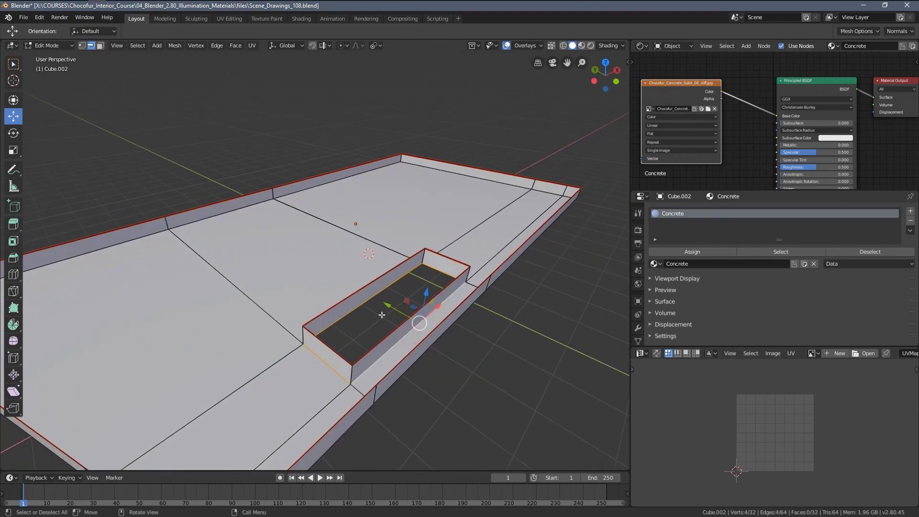
{"action": "key", "text": "ctrl+e"}
{"action": "left_click", "coordinate": [383, 314]}
{"action": "middle_click_drag", "start_coordinate": [377, 332], "coordinate": [375, 320]}
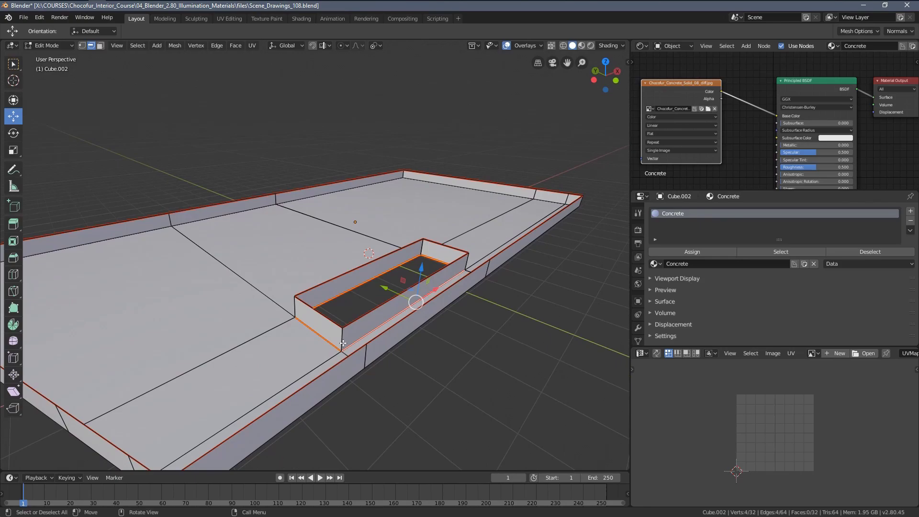
- Mark two diagonally opposite vertical corner edges of the opening as seams and deselect everything
{"action": "left_click", "coordinate": [343, 340]}
{"action": "left_click", "coordinate": [422, 247]}
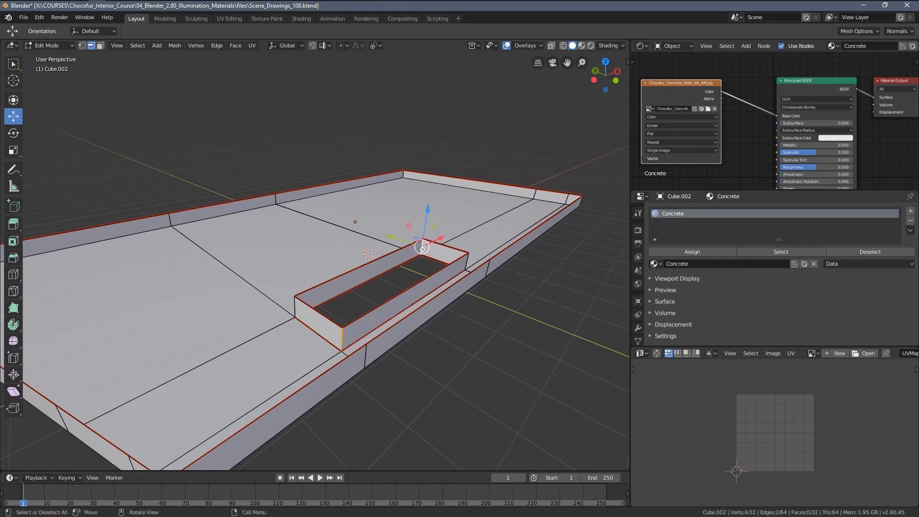
{"action": "key", "text": "ctrl+e"}
{"action": "left_click", "coordinate": [423, 249]}
{"action": "key", "text": "a"}
{"action": "key", "text": "alt+a"}
- Select the opening's linked inner wall faces in face selection mode and hide both pairs of walls
{"action": "key", "text": "3"}
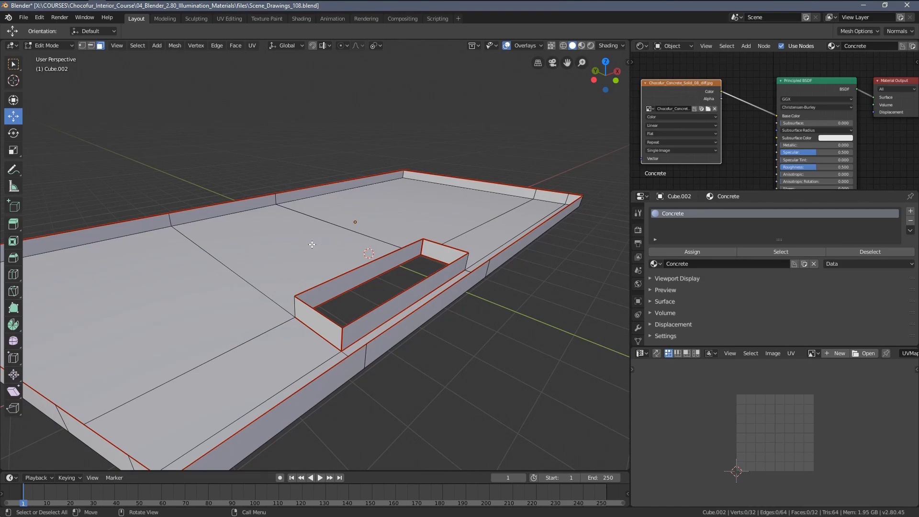
{"action": "left_click", "coordinate": [324, 291]}
{"action": "key", "text": "ctrl+l"}
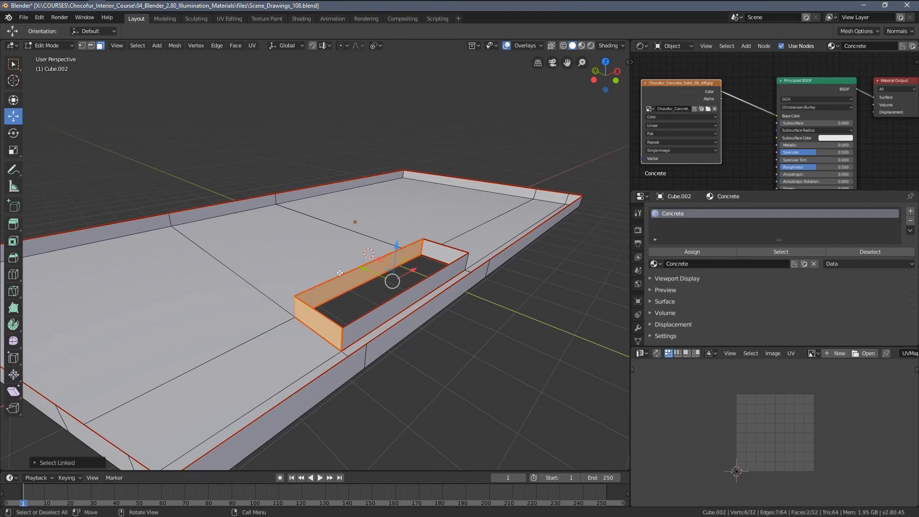
{"action": "key", "text": "h"}
{"action": "key", "text": "ctrl+z"}
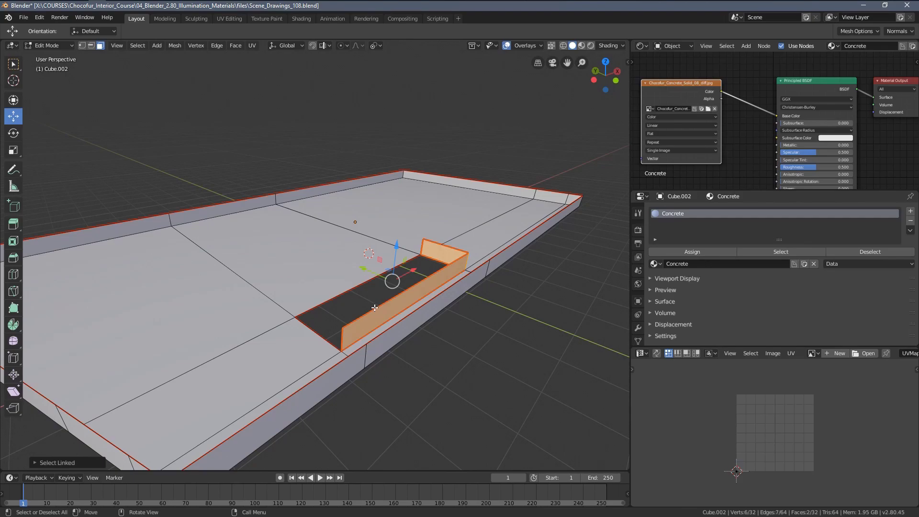
{"action": "right_click", "coordinate": [360, 289]}
{"action": "key", "text": "Escape"}
{"action": "key", "text": "h"}
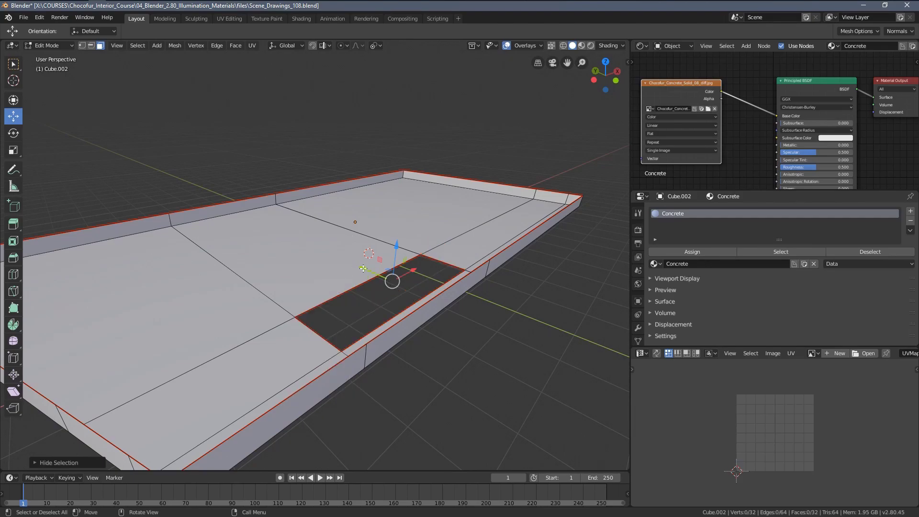
- Show the slab in wireframe and select the vertical edge at its nearest outer corner in edge selection mode
{"action": "scroll", "coordinate": [381, 266], "scroll_direction": "down", "scroll_amount": 4}
{"action": "middle_click_drag", "start_coordinate": [381, 266], "coordinate": [254, 260]}
{"action": "mouse_move", "coordinate": [292, 333]}
{"action": "middle_mouse_down"}
{"action": "mouse_move", "coordinate": [304, 328]}
{"action": "mouse_move", "coordinate": [291, 328]}
{"action": "middle_mouse_up"}
{"action": "scroll", "coordinate": [290, 326], "scroll_direction": "up", "scroll_amount": 1}
{"action": "key", "text": "z"}
{"action": "left_click", "coordinate": [232, 318]}
{"action": "left_click", "coordinate": [280, 365]}
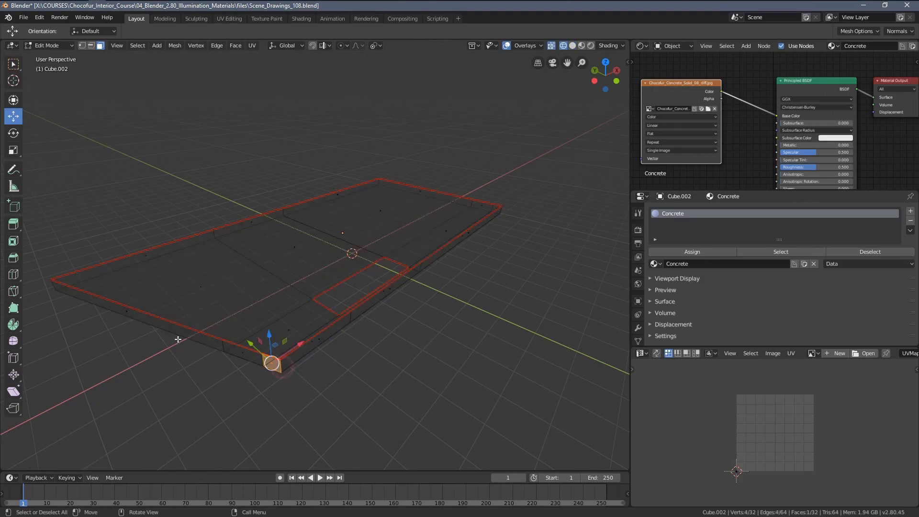
{"action": "key", "text": "2"}
{"action": "key", "text": "a"}
{"action": "key", "text": "a"}
{"action": "left_click", "coordinate": [281, 365]}
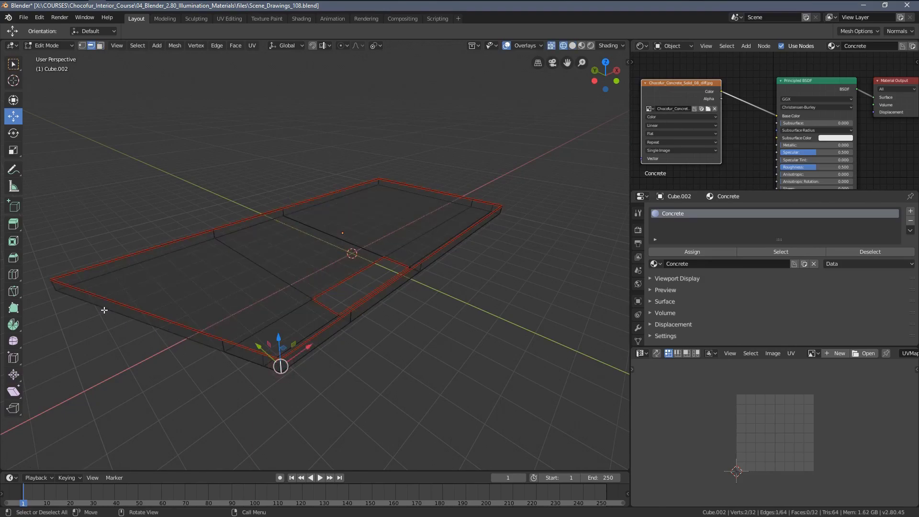
- Add the vertical edges at the other three outer corners to the selection and mark all four as seams
{"action": "middle_click_drag", "start_coordinate": [48, 289], "coordinate": [118, 293], "text": "shift"}
{"action": "left_click", "coordinate": [132, 287], "text": "shift"}
{"action": "middle_click_drag", "start_coordinate": [266, 269], "coordinate": [215, 300]}
{"action": "left_click", "coordinate": [380, 306], "text": "shift"}
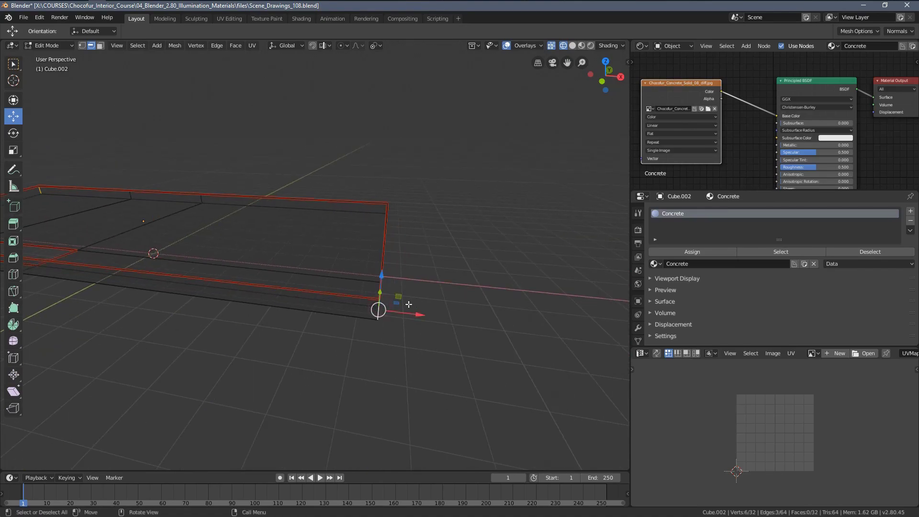
{"action": "middle_click_drag", "start_coordinate": [378, 308], "coordinate": [282, 314]}
{"action": "left_click", "coordinate": [407, 214], "text": "shift"}
{"action": "key", "text": "ctrl+e"}
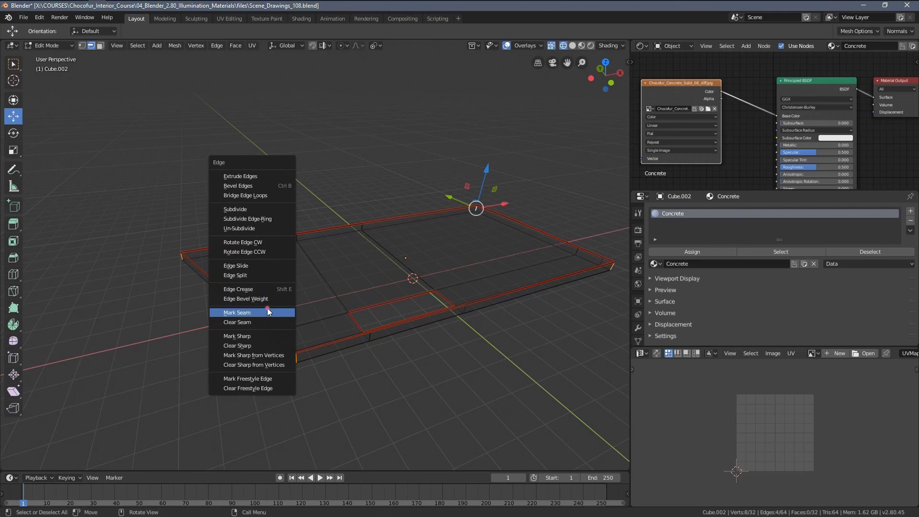
{"action": "left_click", "coordinate": [267, 311]}
- Select the slab's remaining visible linked geometry and unwrap it
{"action": "key", "text": "l"}
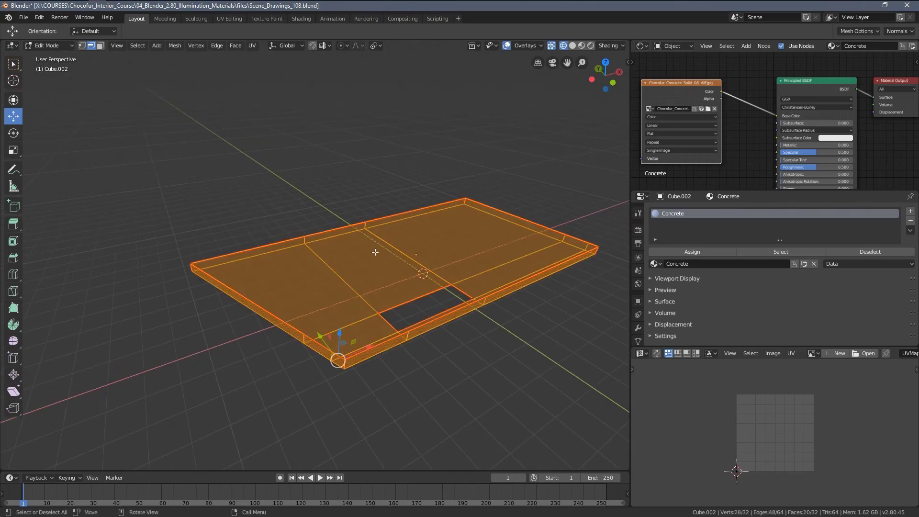
{"action": "middle_click_drag", "start_coordinate": [375, 252], "coordinate": [316, 263]}
{"action": "key", "text": "u"}
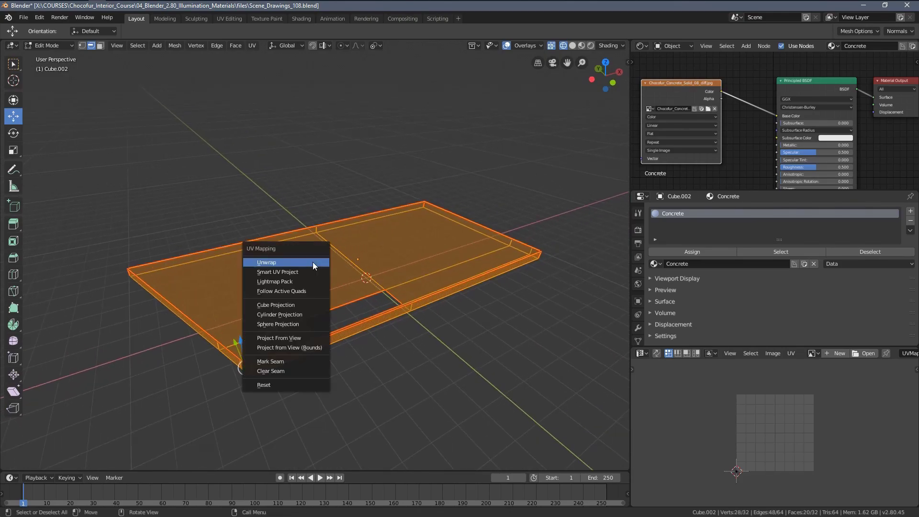
{"action": "left_click", "coordinate": [286, 262]}
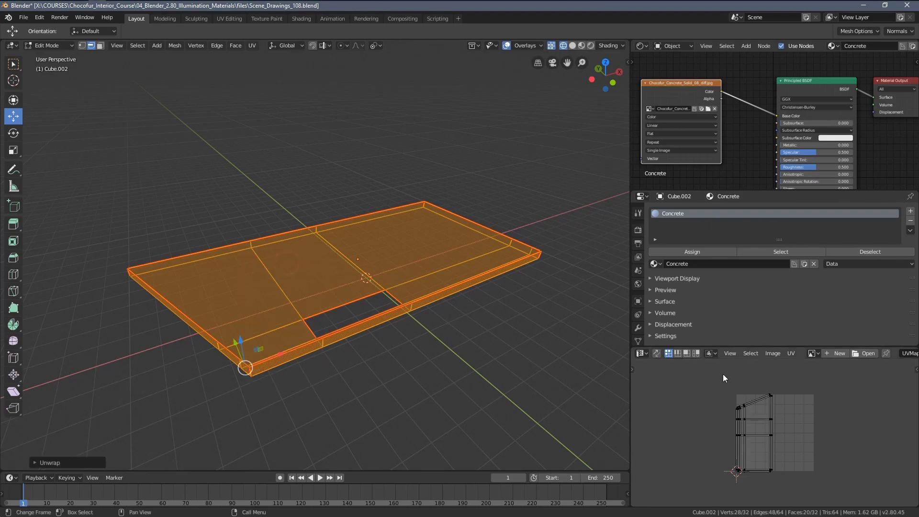
- Examine the corners and side strips of the unwrapped UV layout in the UV editor
{"action": "scroll", "coordinate": [757, 451], "scroll_direction": "up", "scroll_amount": 5}
{"action": "scroll", "coordinate": [757, 451], "scroll_direction": "up", "scroll_amount": 2}
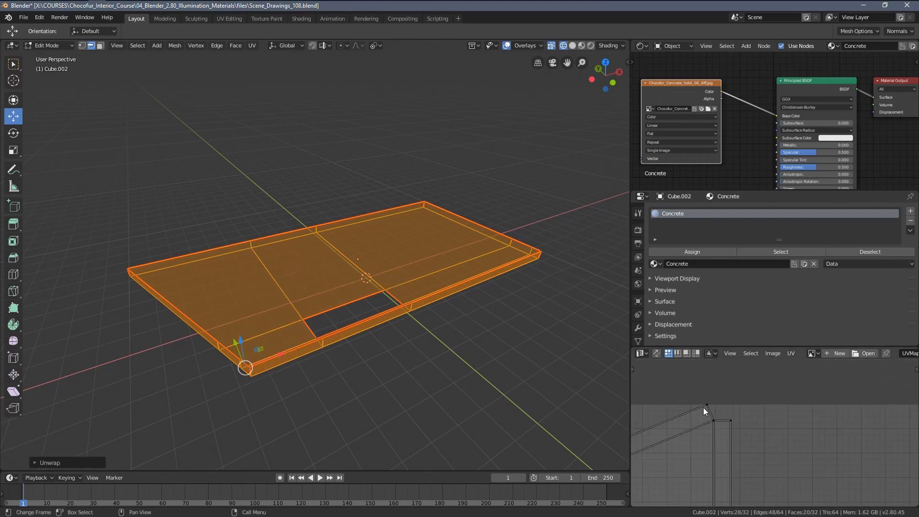
{"action": "scroll", "coordinate": [708, 435], "scroll_direction": "down", "scroll_amount": 5}
{"action": "middle_click_drag", "start_coordinate": [660, 447], "coordinate": [733, 429]}
{"action": "scroll", "coordinate": [731, 431], "scroll_direction": "up", "scroll_amount": 3}
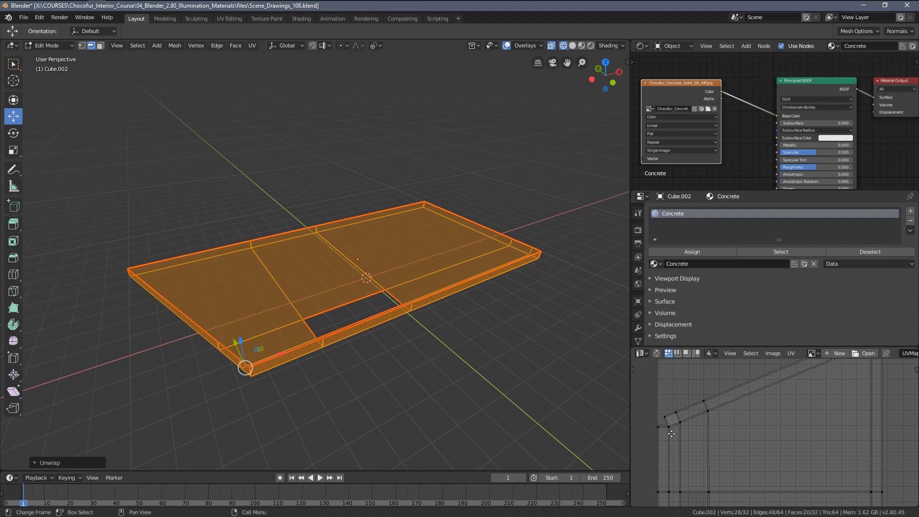
{"action": "scroll", "coordinate": [664, 413], "scroll_direction": "up", "scroll_amount": 3}
{"action": "middle_click_drag", "start_coordinate": [650, 423], "coordinate": [720, 409]}
{"action": "scroll", "coordinate": [663, 409], "scroll_direction": "down", "scroll_amount": 3}
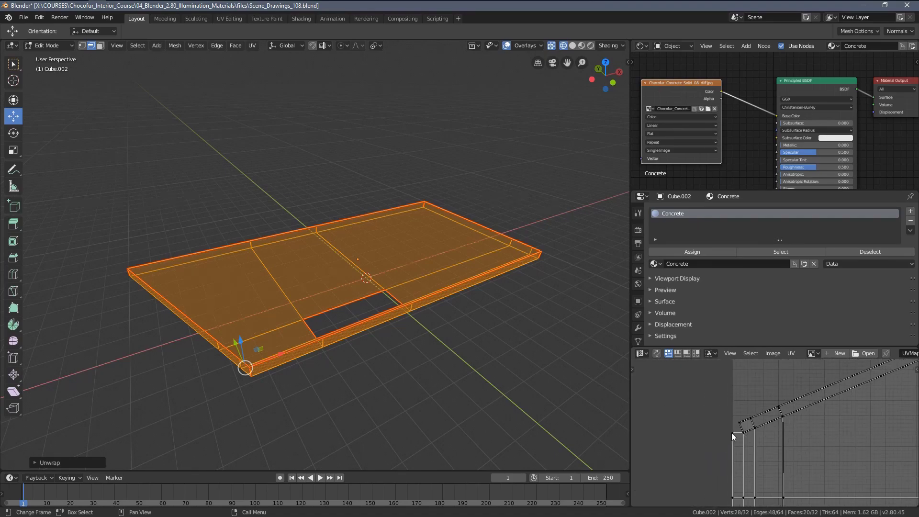
{"action": "scroll", "coordinate": [737, 456], "scroll_direction": "down", "scroll_amount": 4}
{"action": "middle_click_drag", "start_coordinate": [743, 470], "coordinate": [719, 403]}
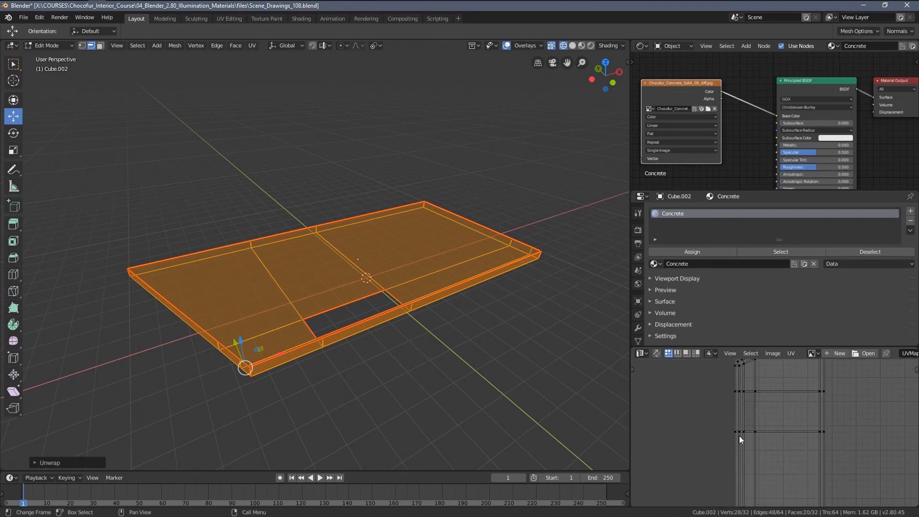
- Reveal the slab's hidden faces and unwrap the entire mesh in face selection mode
{"action": "key", "text": "alt+a"}
{"action": "left_click", "coordinate": [343, 324], "text": "alt"}
{"action": "key", "text": "a"}
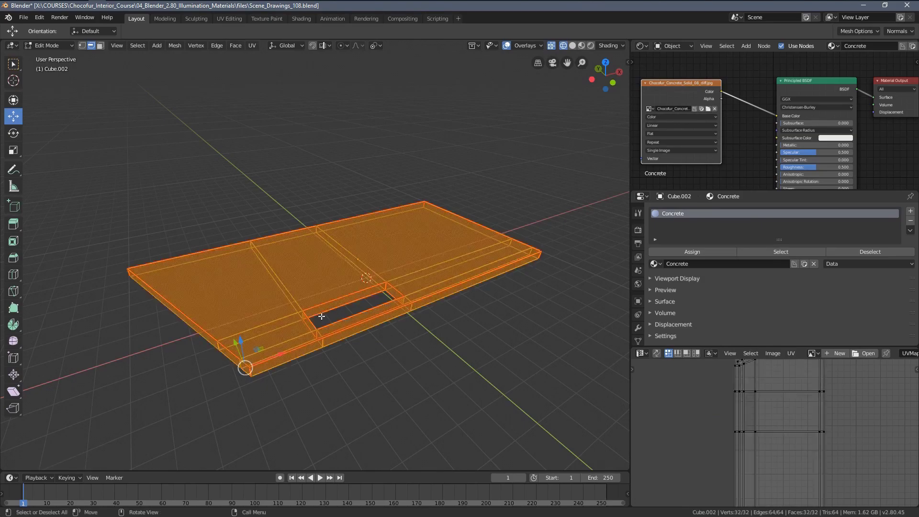
{"action": "key", "text": "3"}
{"action": "scroll", "coordinate": [293, 299], "scroll_direction": "down", "scroll_amount": 1}
{"action": "key", "text": "alt+a"}
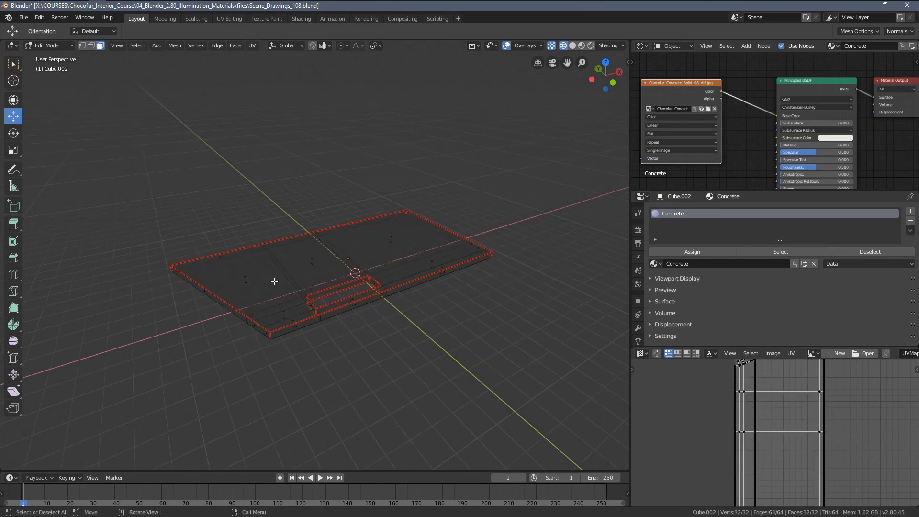
{"action": "key", "text": "a"}
{"action": "key", "text": "u"}
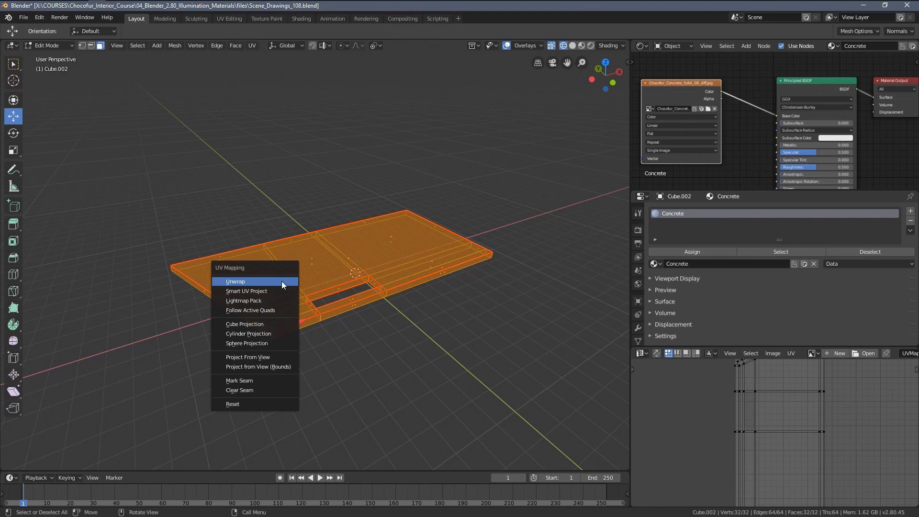
{"action": "left_click", "coordinate": [280, 281]}
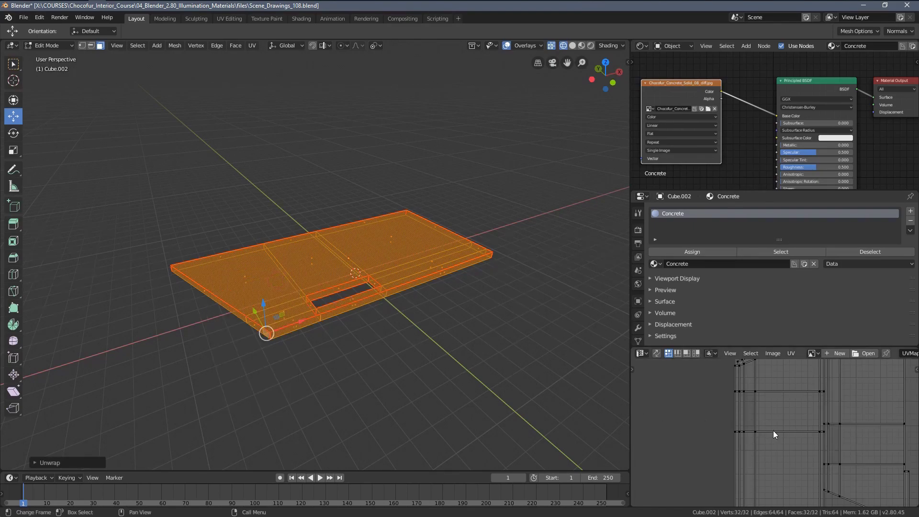
- Maximize the UV editor, select all UVs of the slab, and restore the normal layout
{"action": "scroll", "coordinate": [774, 430], "scroll_direction": "down", "scroll_amount": 4}
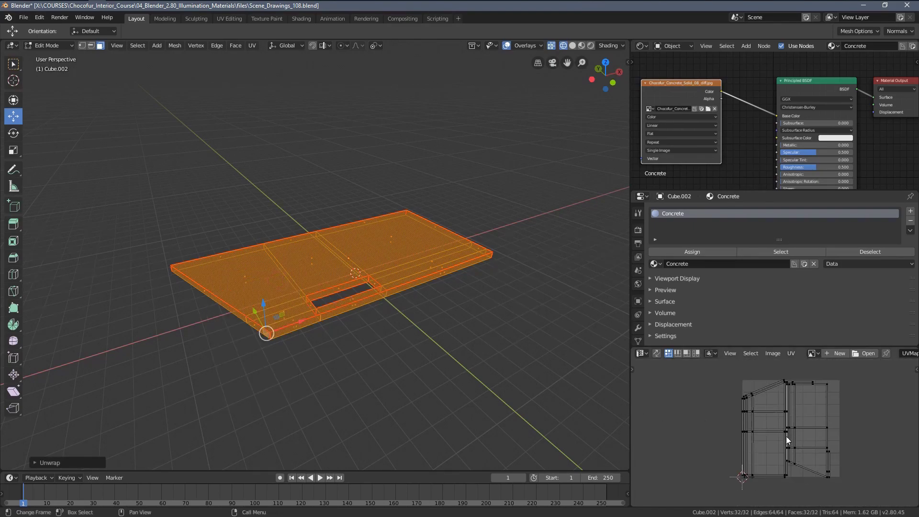
{"action": "key", "text": "ctrl+space"}
{"action": "scroll", "coordinate": [616, 360], "scroll_direction": "up", "scroll_amount": 5}
{"action": "key", "text": "a"}
{"action": "scroll", "coordinate": [561, 311], "scroll_direction": "down", "scroll_amount": 2}
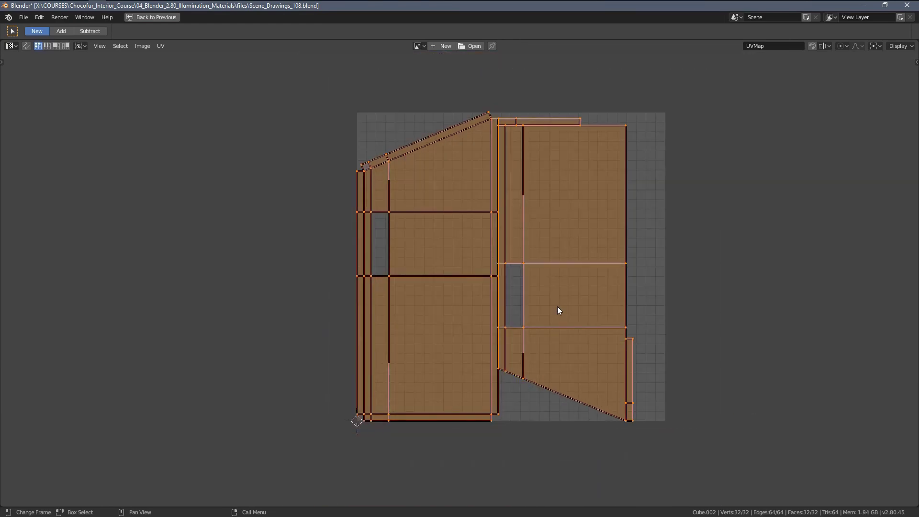
{"action": "key", "text": "ctrl+space"}
- Return the slab to object mode in solid shading and save the scene as Scene_Drawings_109.blend
{"action": "middle_click_drag", "start_coordinate": [437, 304], "coordinate": [427, 287]}
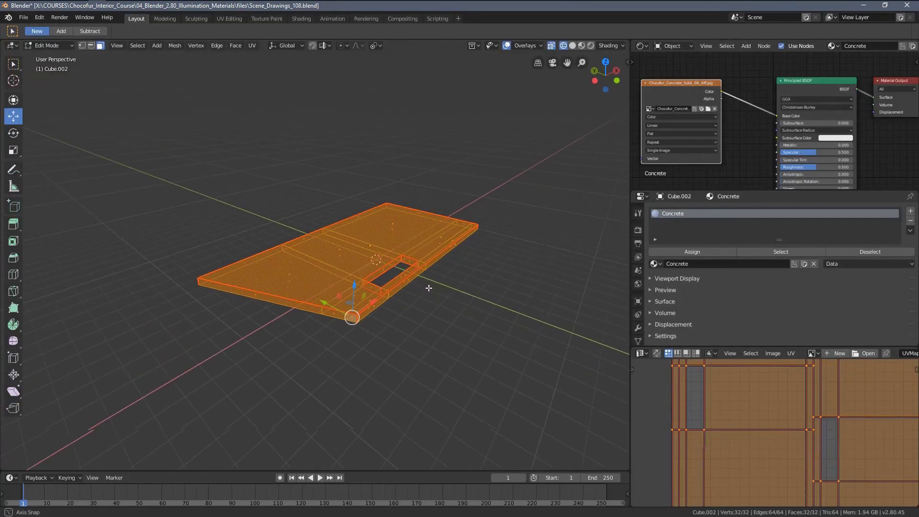
{"action": "key", "text": "z"}
{"action": "left_click", "coordinate": [432, 288]}
{"action": "scroll", "coordinate": [453, 291], "scroll_direction": "up", "scroll_amount": 3}
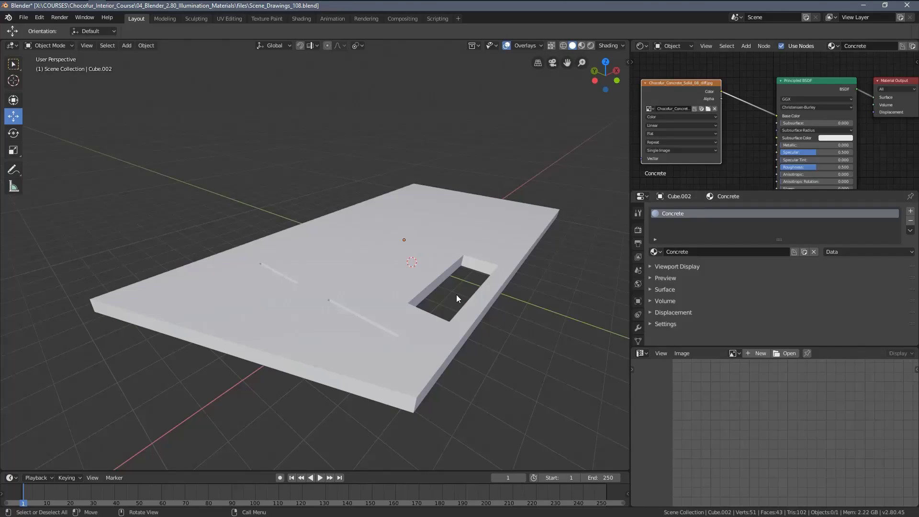
{"action": "key", "text": "ctrl+alt+s"}
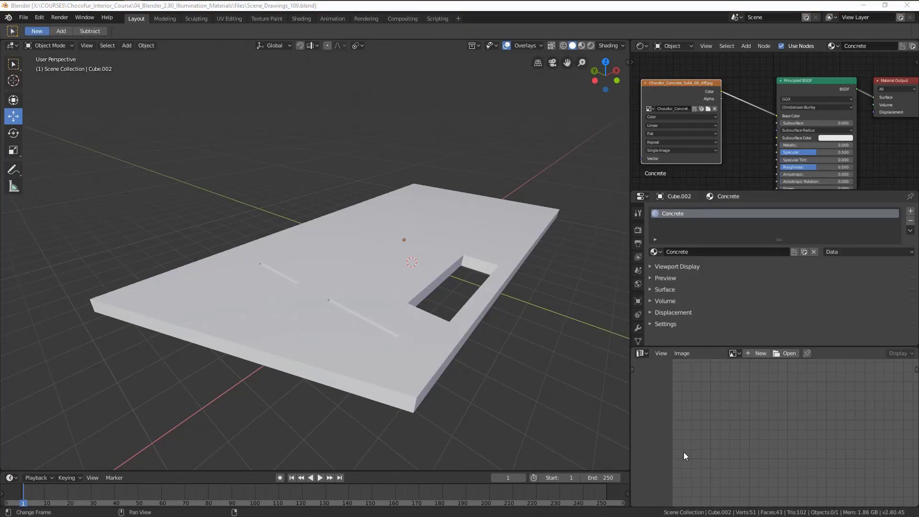
{"action": "left_click", "coordinate": [705, 444]}
- Display the slab in LookDev shading and check the concrete texture on its surface up close
{"action": "middle_click_drag", "start_coordinate": [281, 286], "coordinate": [355, 227]}
{"action": "key", "text": "z"}
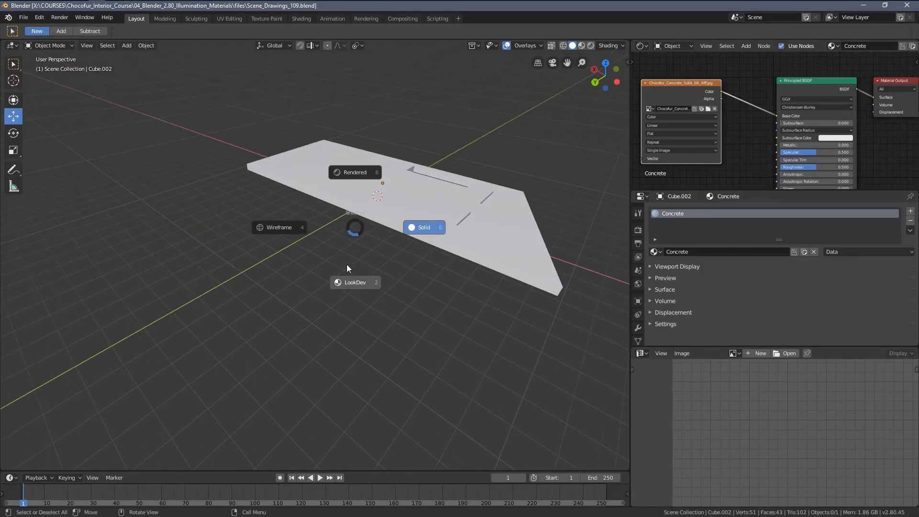
{"action": "left_click", "coordinate": [362, 277]}
{"action": "scroll", "coordinate": [353, 262], "scroll_direction": "up", "scroll_amount": 10}
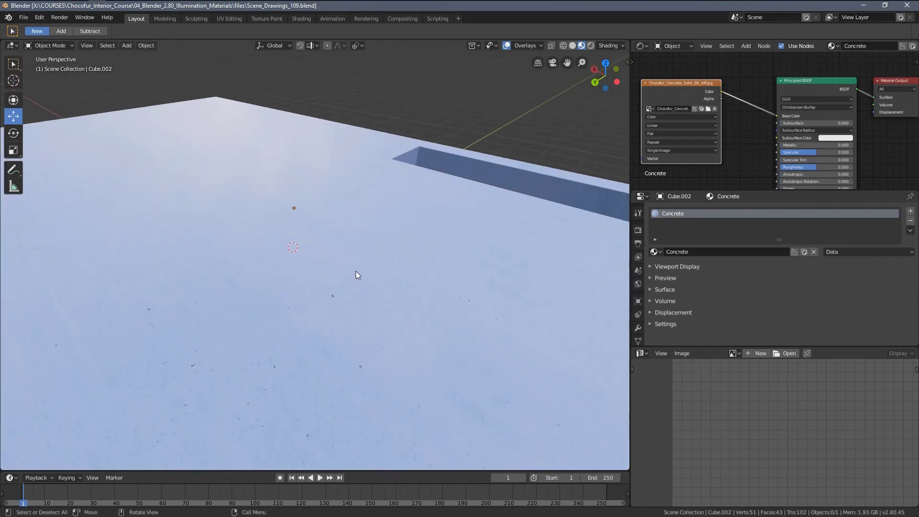
{"action": "mouse_move", "coordinate": [356, 271]}
{"action": "middle_mouse_down"}
{"action": "mouse_move", "coordinate": [364, 289]}
{"action": "mouse_move", "coordinate": [309, 268]}
{"action": "mouse_move", "coordinate": [262, 223]}
{"action": "mouse_move", "coordinate": [263, 205]}
{"action": "mouse_move", "coordinate": [363, 234]}
{"action": "mouse_move", "coordinate": [355, 255]}
{"action": "middle_mouse_up"}
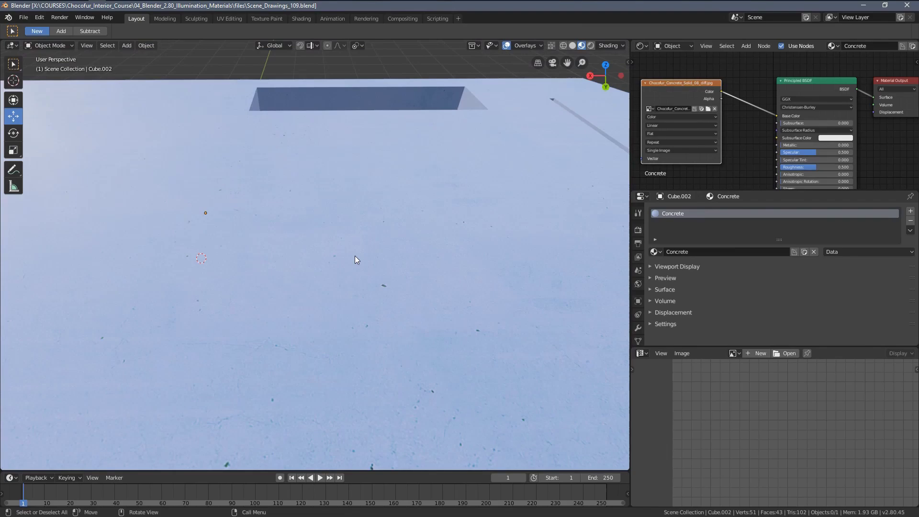
- Scale the slab's entire UV layout by a factor of 2, return to object mode, and check the concrete texture on its surface
{"action": "key", "text": "Tab"}
{"action": "scroll", "coordinate": [731, 442], "scroll_direction": "down", "scroll_amount": 3}
{"action": "scroll", "coordinate": [395, 288], "scroll_direction": "down", "scroll_amount": 5}
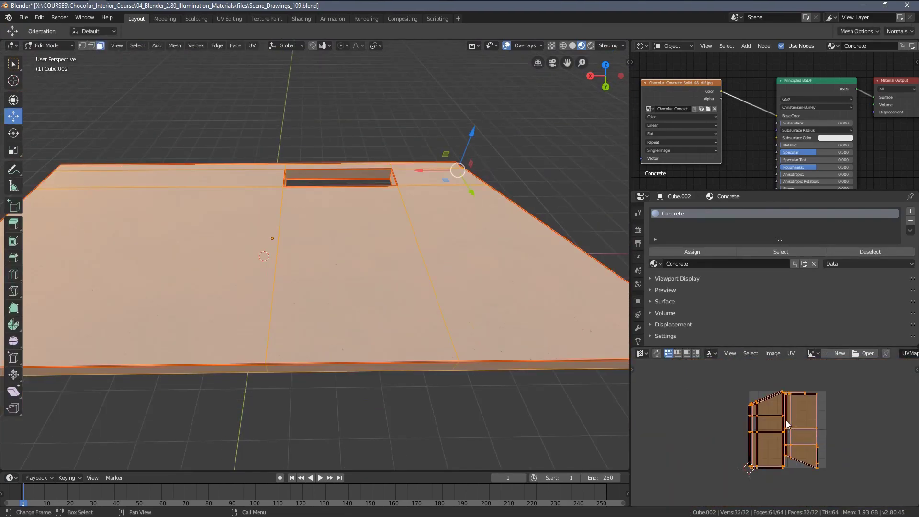
{"action": "middle_click_drag", "start_coordinate": [792, 423], "coordinate": [766, 422]}
{"action": "scroll", "coordinate": [767, 423], "scroll_direction": "up", "scroll_amount": 2}
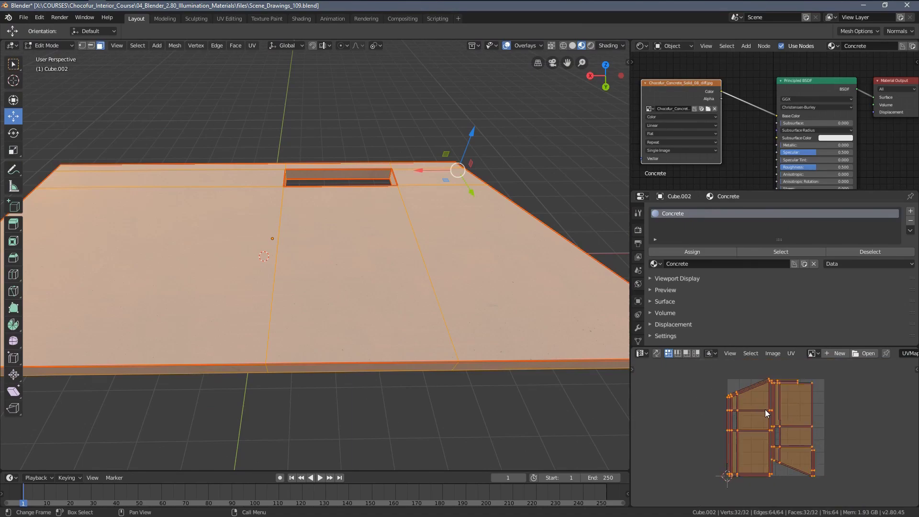
{"action": "type", "text": "s2"}
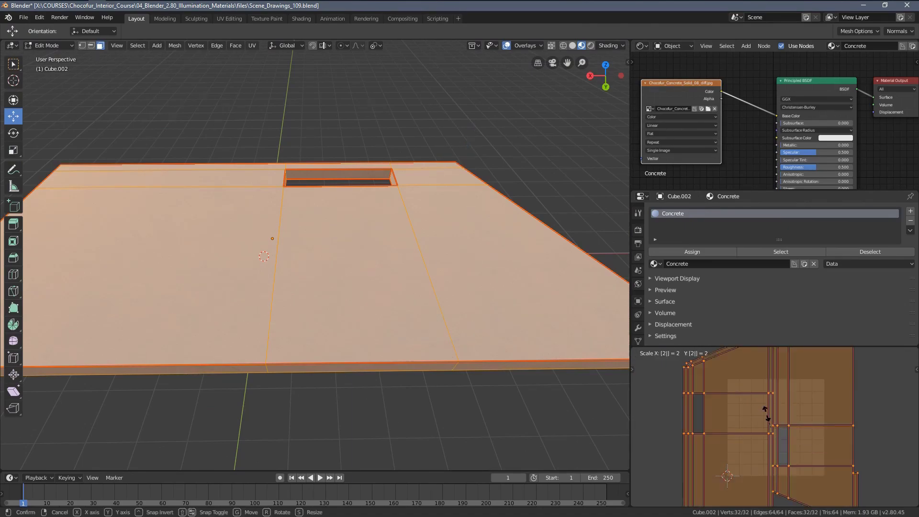
{"action": "key", "text": "Return"}
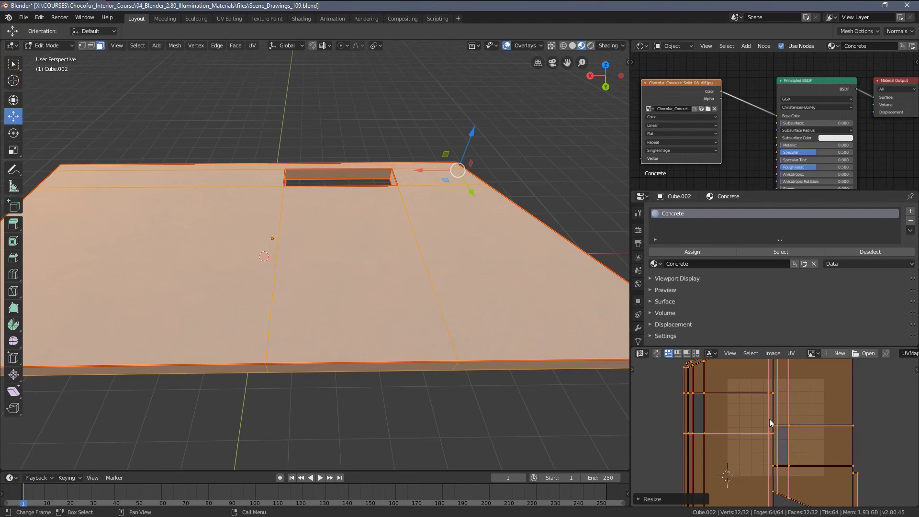
{"action": "key", "text": "Tab"}
{"action": "scroll", "coordinate": [463, 301], "scroll_direction": "up", "scroll_amount": 5}
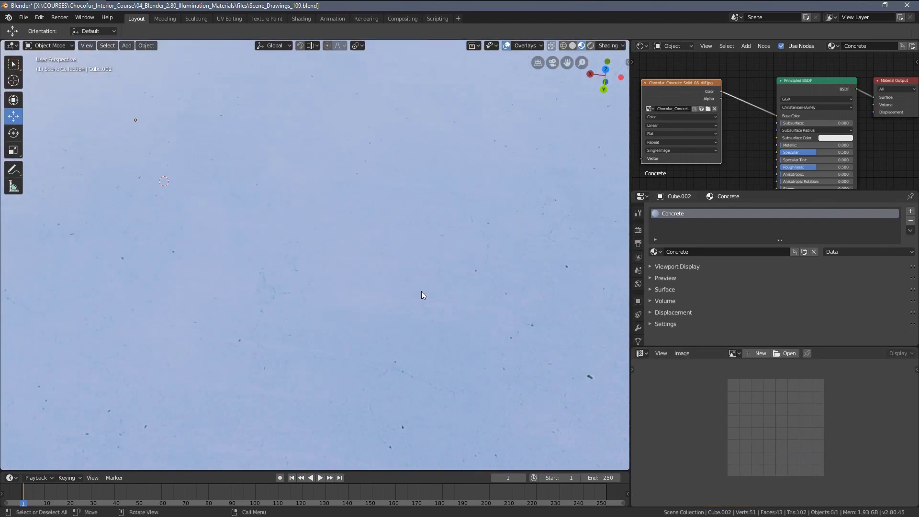
{"action": "middle_click_drag", "start_coordinate": [422, 292], "coordinate": [304, 272]}
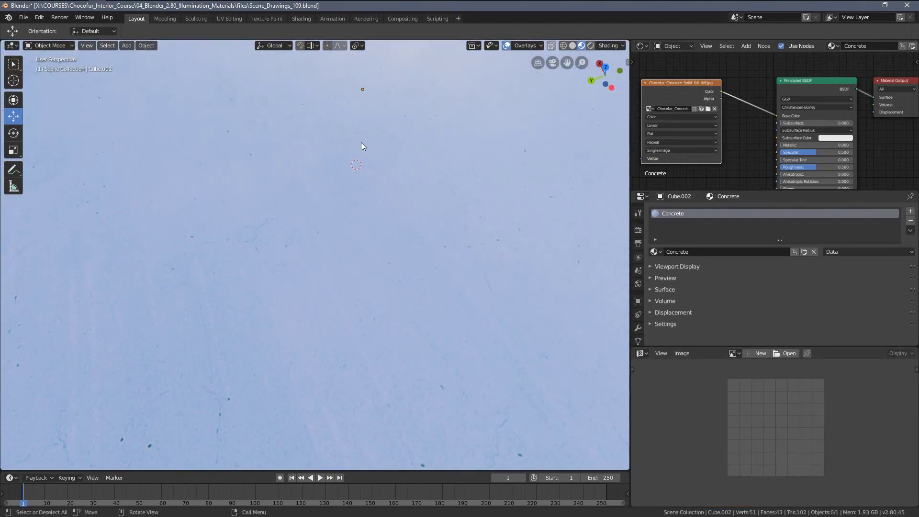
{"action": "scroll", "coordinate": [369, 158], "scroll_direction": "down", "scroll_amount": 5}
{"action": "middle_click_drag", "start_coordinate": [377, 171], "coordinate": [458, 156]}
{"action": "scroll", "coordinate": [717, 131], "scroll_direction": "down", "scroll_amount": 2}
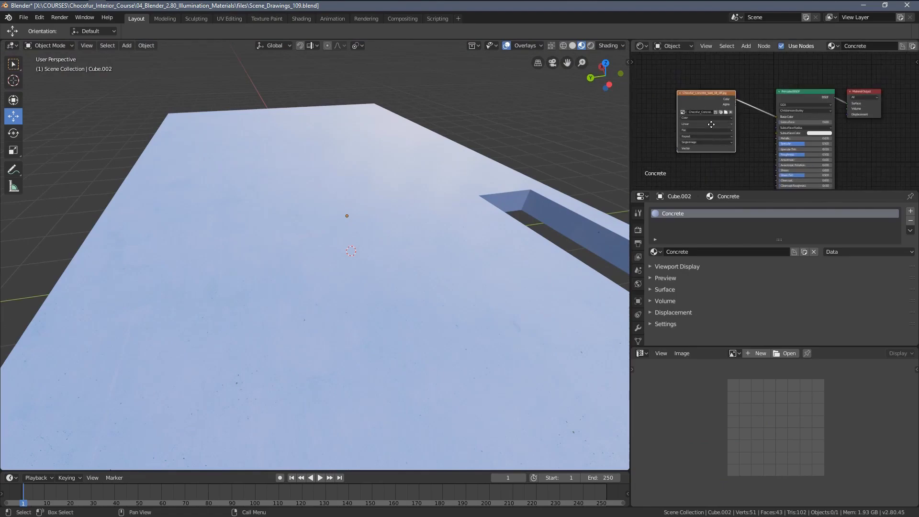
- Move the concrete image texture node farther from the Principled BSDF node to make room between them
{"action": "middle_click_drag", "start_coordinate": [711, 124], "coordinate": [728, 127]}
{"action": "left_click_drag", "start_coordinate": [720, 99], "coordinate": [668, 99]}
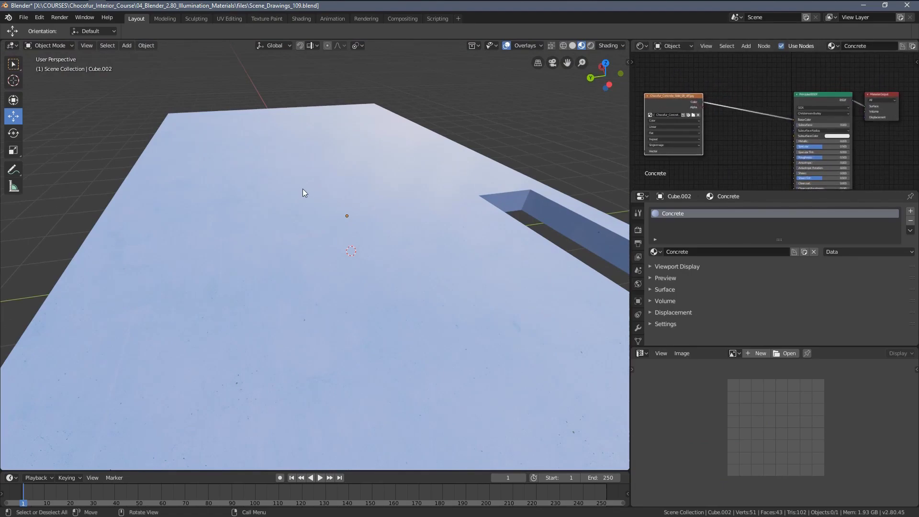
{"action": "middle_click_drag", "start_coordinate": [303, 193], "coordinate": [345, 174]}
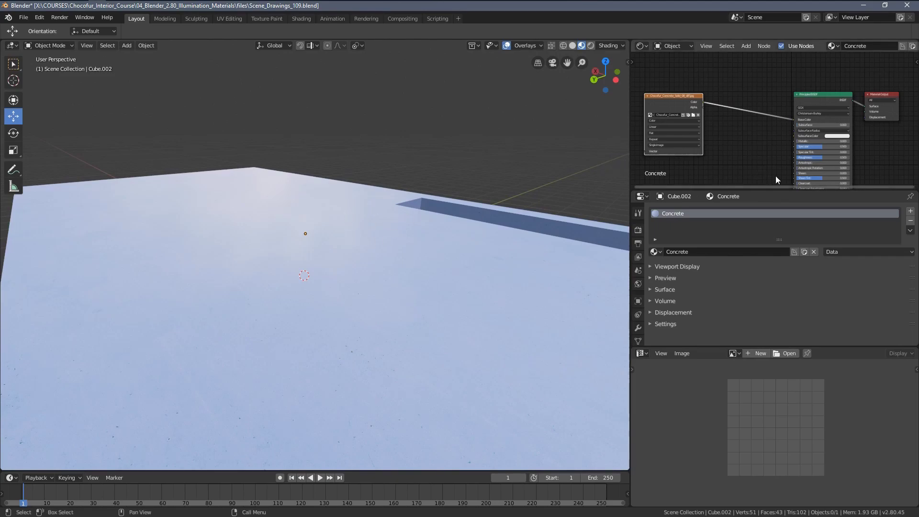
{"action": "scroll", "coordinate": [776, 180], "scroll_direction": "up", "scroll_amount": 4}
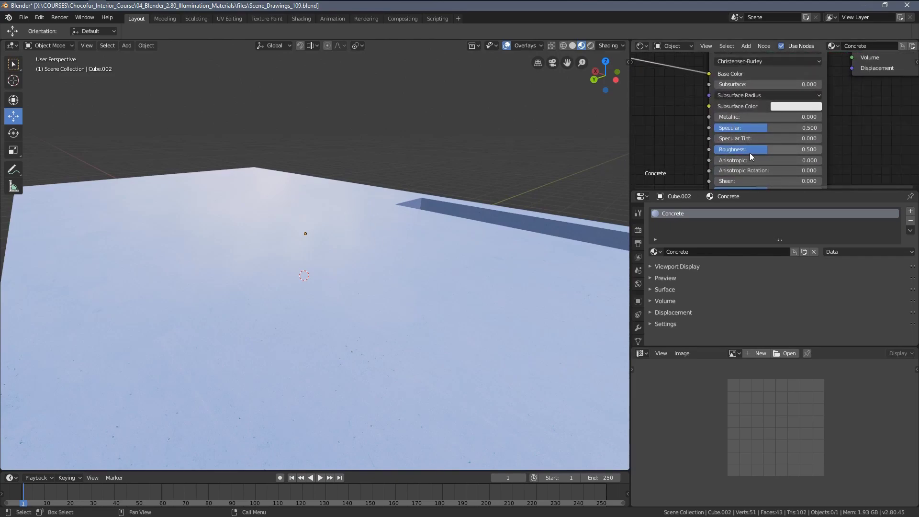
{"action": "scroll", "coordinate": [751, 157], "scroll_direction": "down", "scroll_amount": 5, "text": "shift"}
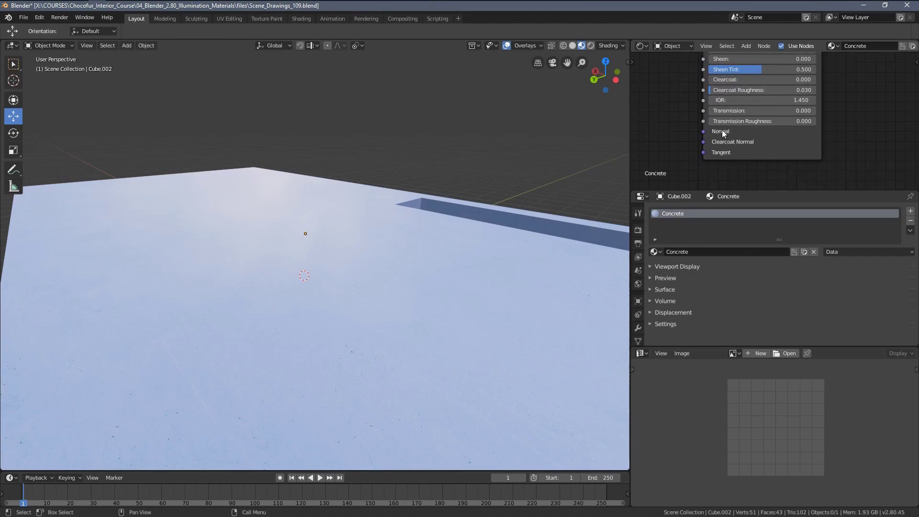
{"action": "scroll", "coordinate": [718, 138], "scroll_direction": "down", "scroll_amount": 6}
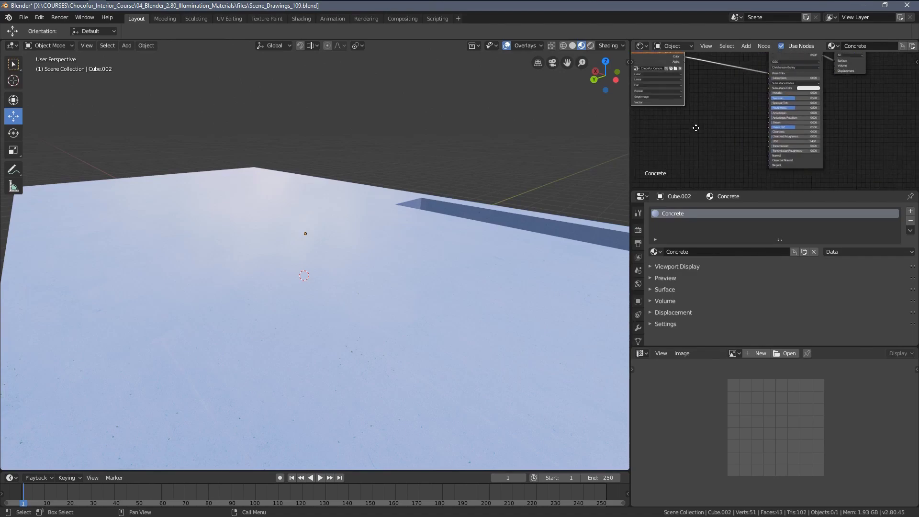
{"action": "middle_click_drag", "start_coordinate": [452, 188], "coordinate": [450, 205]}
{"action": "scroll", "coordinate": [689, 123], "scroll_direction": "down", "scroll_amount": 3}
{"action": "middle_click_drag", "start_coordinate": [692, 119], "coordinate": [700, 140]}
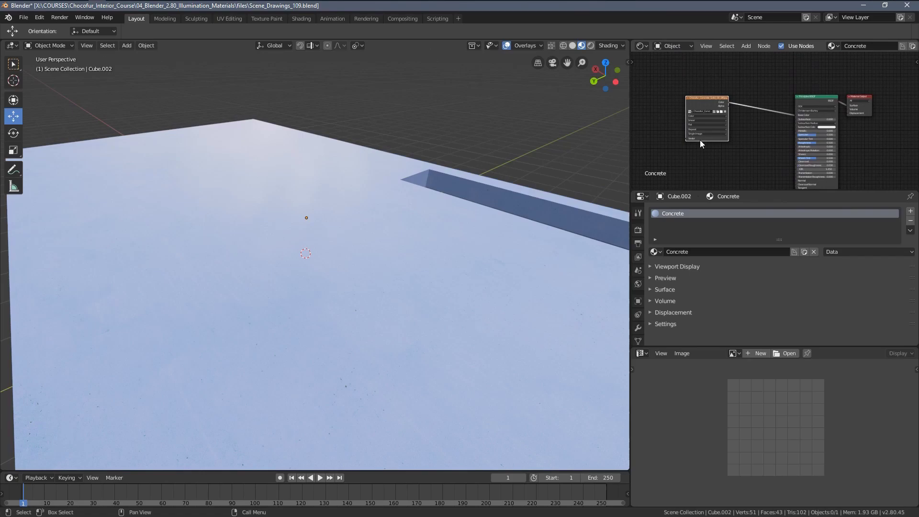
{"action": "scroll", "coordinate": [700, 139], "scroll_direction": "up", "scroll_amount": 3}
{"action": "left_click_drag", "start_coordinate": [689, 96], "coordinate": [658, 93]}
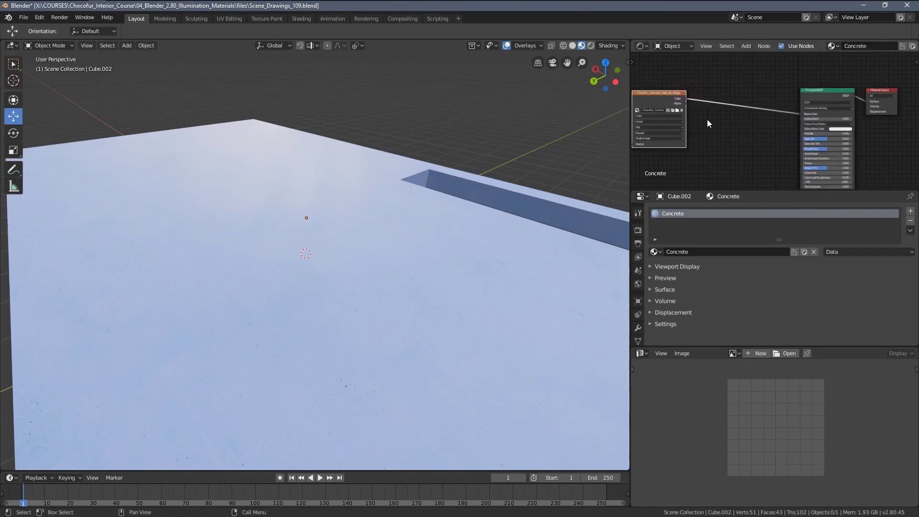
- Insert a Hue/Saturation node on the link between the concrete image texture and the Principled BSDF's base color
{"action": "scroll", "coordinate": [734, 113], "scroll_direction": "up", "scroll_amount": 4}
{"action": "mouse_move", "coordinate": [723, 118]}
{"action": "middle_mouse_down"}
{"action": "mouse_move", "coordinate": [745, 122]}
{"action": "mouse_move", "coordinate": [719, 118]}
{"action": "middle_mouse_up"}
{"action": "key", "text": "shift+a"}
{"action": "key", "text": "Escape"}
{"action": "key", "text": "shift+a"}
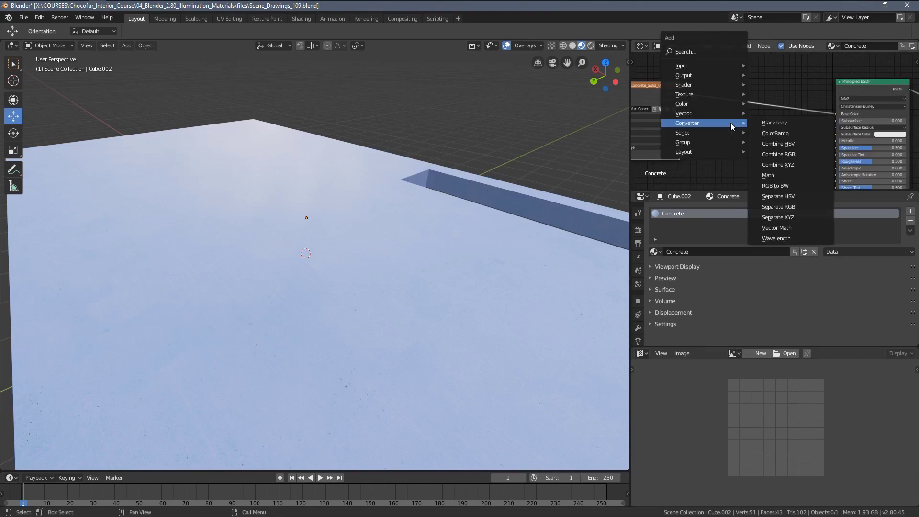
{"action": "mouse_move", "coordinate": [699, 105]}
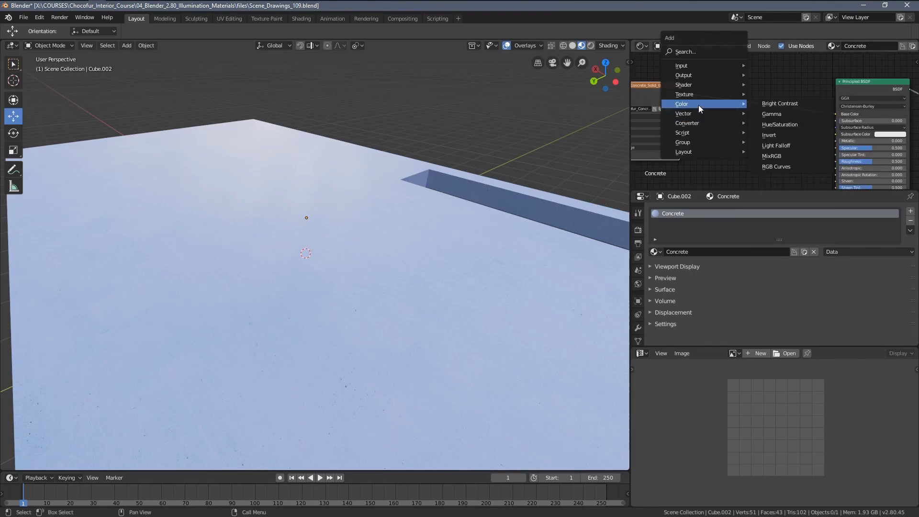
{"action": "left_click", "coordinate": [767, 124]}
{"action": "left_click", "coordinate": [766, 120]}
- Set the Hue Saturation Value node's saturation to 0 and check the concrete's color from several angles
{"action": "scroll", "coordinate": [766, 117], "scroll_direction": "up", "scroll_amount": 3}
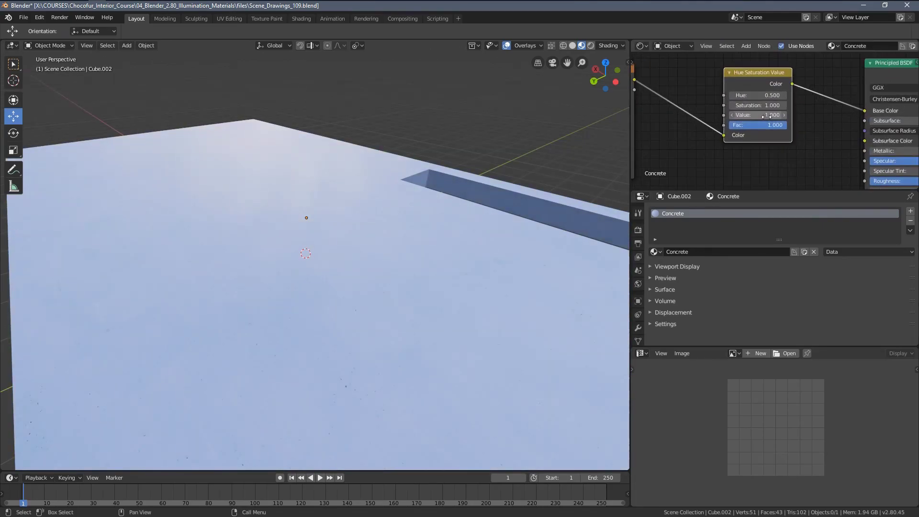
{"action": "scroll", "coordinate": [767, 117], "scroll_direction": "up", "scroll_amount": 2}
{"action": "key", "text": "BackSpace"}
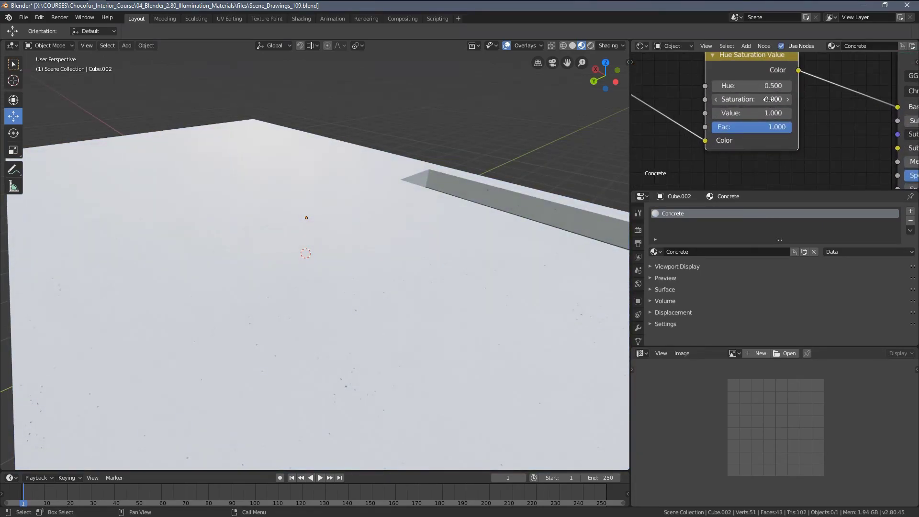
{"action": "middle_click_drag", "start_coordinate": [437, 163], "coordinate": [560, 163]}
{"action": "scroll", "coordinate": [446, 213], "scroll_direction": "up", "scroll_amount": 4}
{"action": "scroll", "coordinate": [446, 214], "scroll_direction": "down", "scroll_amount": 7}
{"action": "middle_click_drag", "start_coordinate": [412, 197], "coordinate": [435, 204]}
{"action": "scroll", "coordinate": [351, 222], "scroll_direction": "up", "scroll_amount": 4}
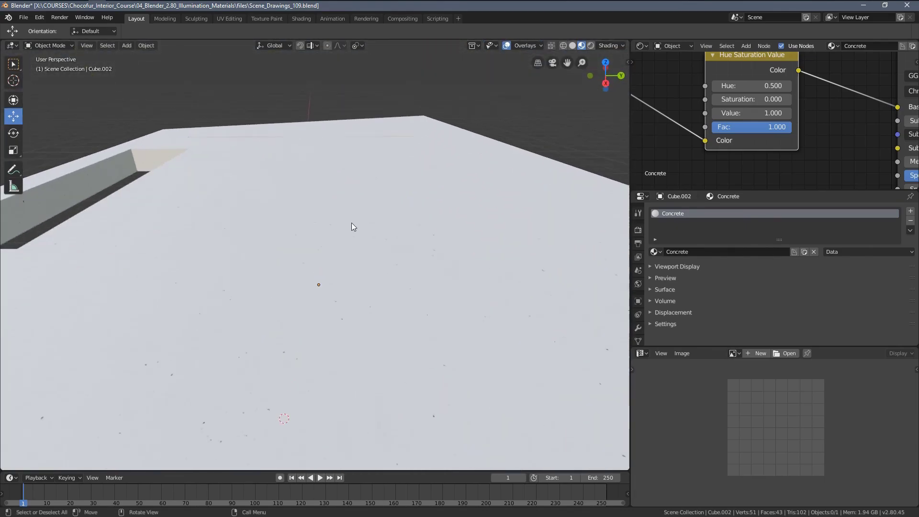
{"action": "middle_click_drag", "start_coordinate": [353, 226], "coordinate": [498, 268]}
{"action": "scroll", "coordinate": [697, 134], "scroll_direction": "down", "scroll_amount": 4}
- Move the image texture node aside and insert a Gamma node between it and the Hue Saturation Value node
{"action": "middle_click_drag", "start_coordinate": [698, 134], "coordinate": [800, 142]}
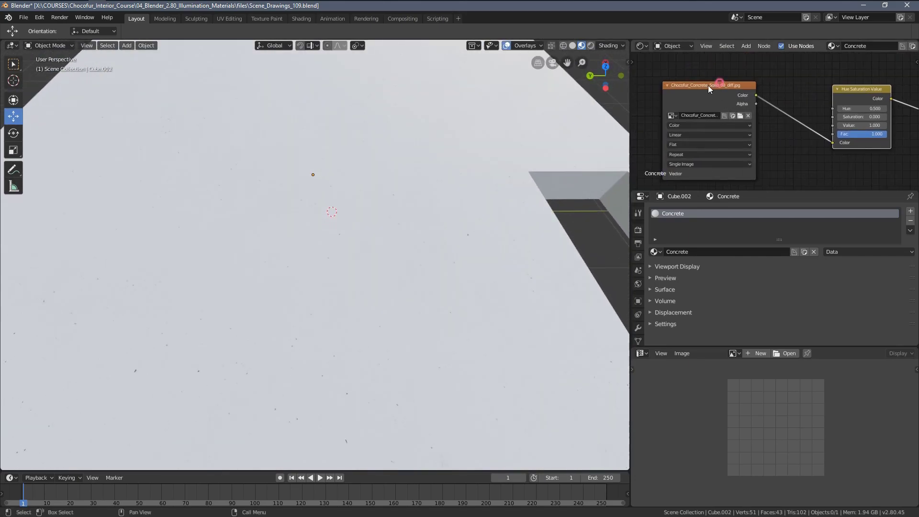
{"action": "left_click_drag", "start_coordinate": [710, 89], "coordinate": [608, 90]}
{"action": "key", "text": "shift+a"}
{"action": "mouse_move", "coordinate": [687, 98]}
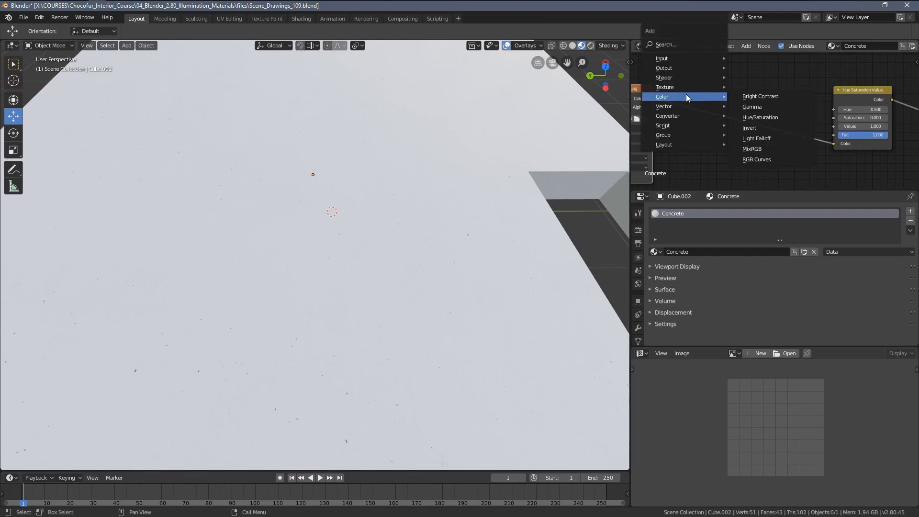
{"action": "left_click", "coordinate": [752, 106]}
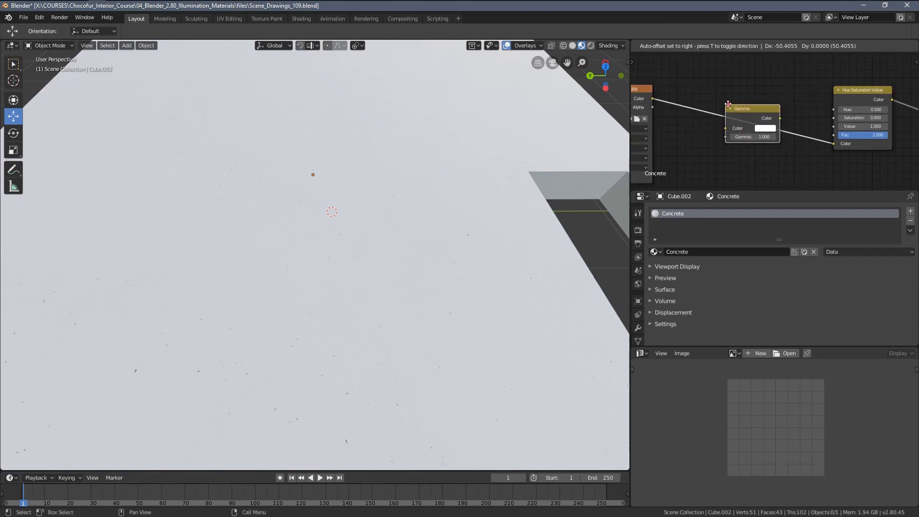
{"action": "left_click", "coordinate": [731, 104]}
- Try a gamma value of 10 on the concrete texture, and delete the Gamma node
{"action": "scroll", "coordinate": [753, 137], "scroll_direction": "up", "scroll_amount": 5}
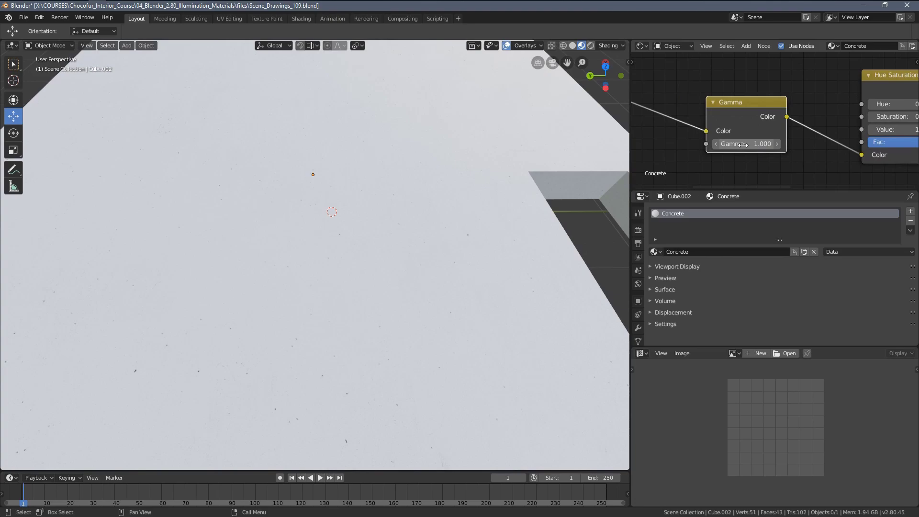
{"action": "left_click_drag", "start_coordinate": [756, 144], "coordinate": [902, 144]}
{"action": "left_click_drag", "start_coordinate": [833, 144], "coordinate": [890, 143]}
{"action": "middle_click_drag", "start_coordinate": [512, 148], "coordinate": [338, 203]}
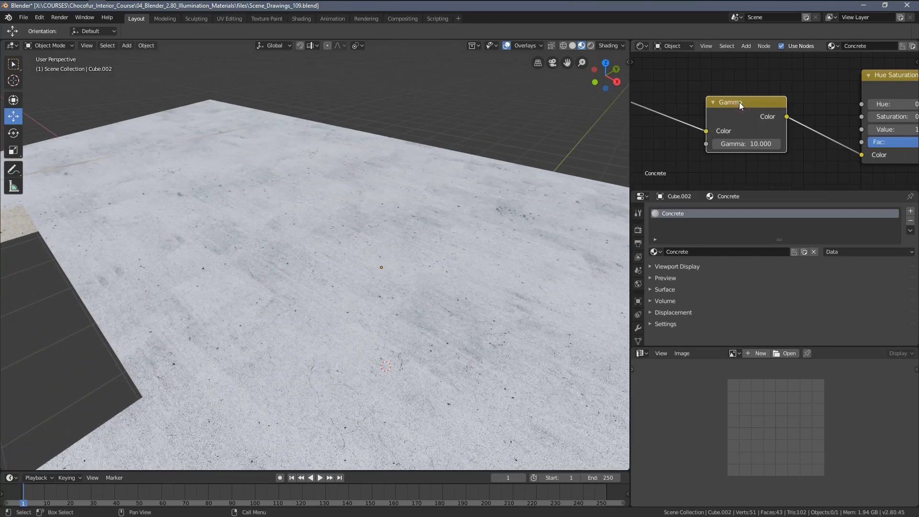
{"action": "key", "text": "x"}
- Add a ColorRamp node between the concrete image texture and the Hue Saturation Value node
{"action": "scroll", "coordinate": [740, 108], "scroll_direction": "down", "scroll_amount": 3}
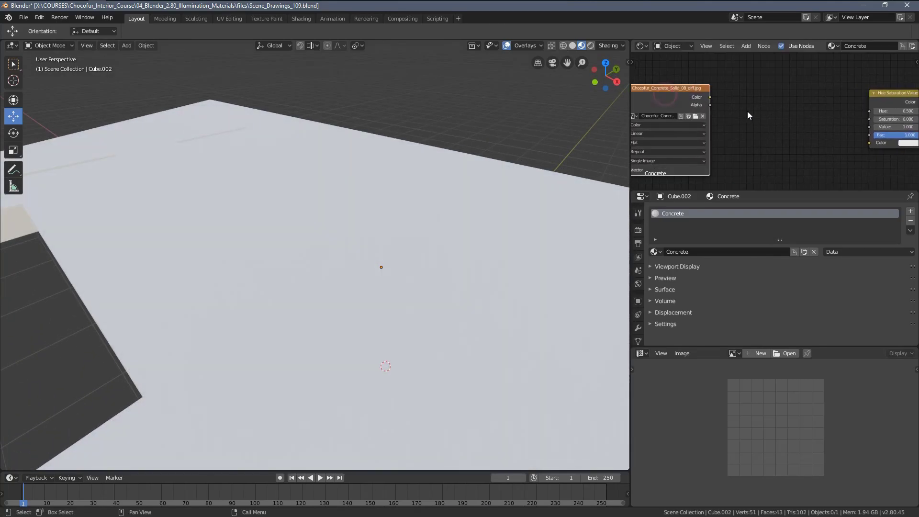
{"action": "key", "text": "shift+a"}
{"action": "mouse_move", "coordinate": [741, 110]}
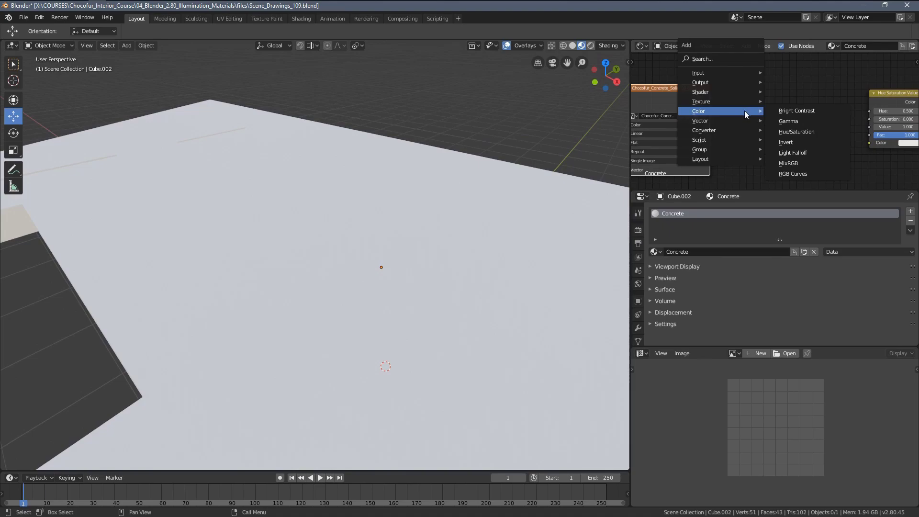
{"action": "mouse_move", "coordinate": [719, 130]}
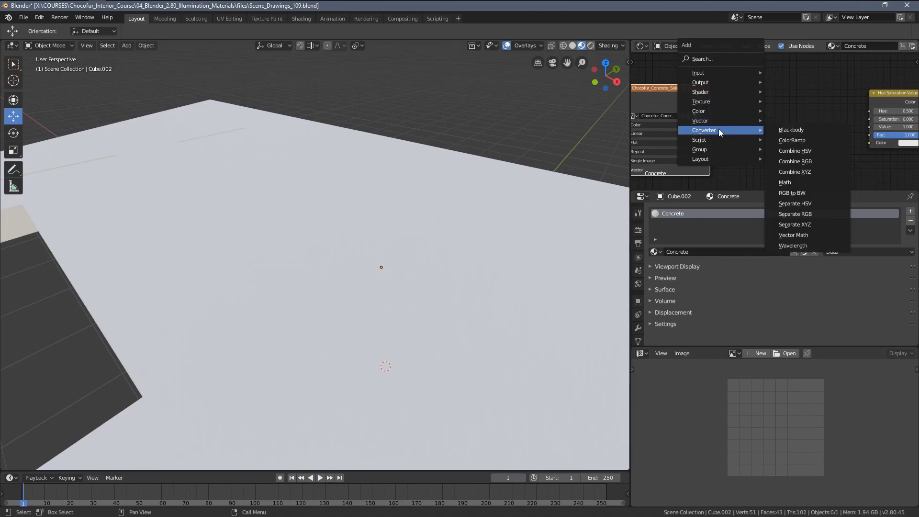
{"action": "left_click", "coordinate": [793, 141]}
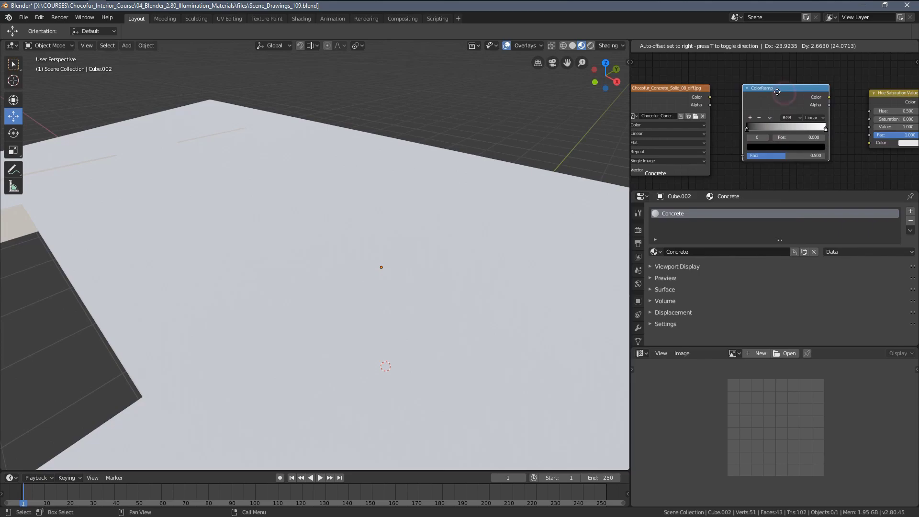
{"action": "left_click", "coordinate": [777, 91]}
- Connect the image texture's color output to the ColorRamp's Fac, and the ramp's color output to the Hue Saturation Value node's color input
{"action": "scroll", "coordinate": [708, 88], "scroll_direction": "up", "scroll_amount": 2}
{"action": "left_click_drag", "start_coordinate": [681, 77], "coordinate": [709, 102]}
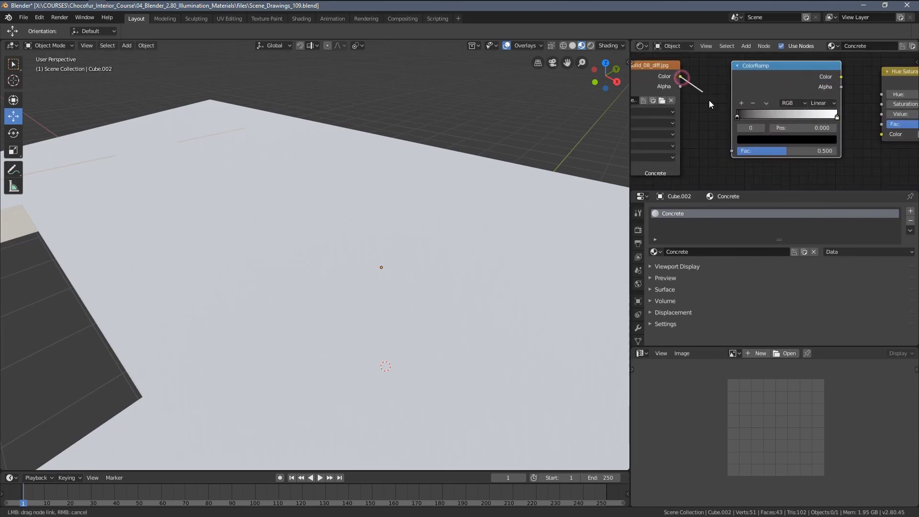
{"action": "left_click_drag", "start_coordinate": [733, 151], "coordinate": [734, 150]}
{"action": "scroll", "coordinate": [783, 112], "scroll_direction": "up", "scroll_amount": 2}
{"action": "middle_click_drag", "start_coordinate": [842, 94], "coordinate": [751, 93]}
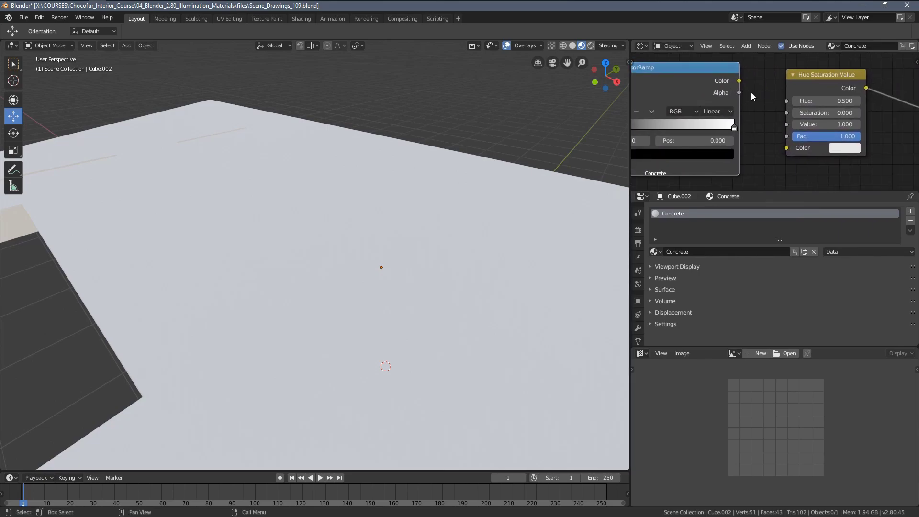
{"action": "scroll", "coordinate": [752, 93], "scroll_direction": "up", "scroll_amount": 2}
{"action": "left_click_drag", "start_coordinate": [733, 74], "coordinate": [788, 152]}
{"action": "scroll", "coordinate": [673, 119], "scroll_direction": "down", "scroll_amount": 2}
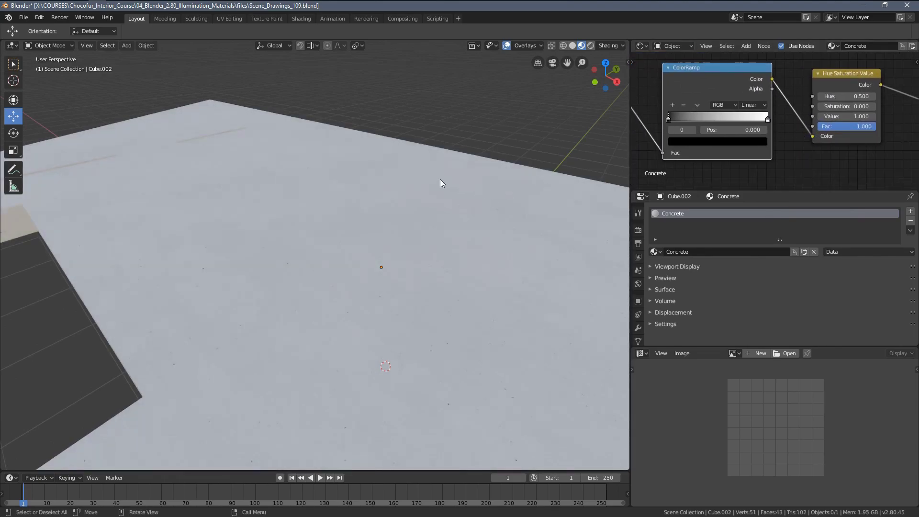
- Shift the ColorRamp's black stop inward, about a third of the way along the gradient, to strengthen the concrete's dark details
{"action": "middle_click_drag", "start_coordinate": [440, 181], "coordinate": [463, 194]}
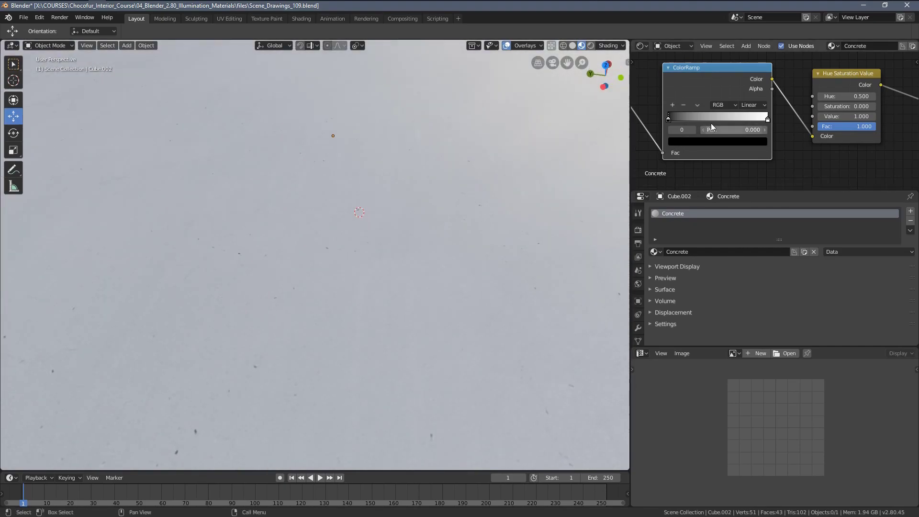
{"action": "scroll", "coordinate": [711, 123], "scroll_direction": "up", "scroll_amount": 1}
{"action": "scroll", "coordinate": [692, 104], "scroll_direction": "up", "scroll_amount": 1}
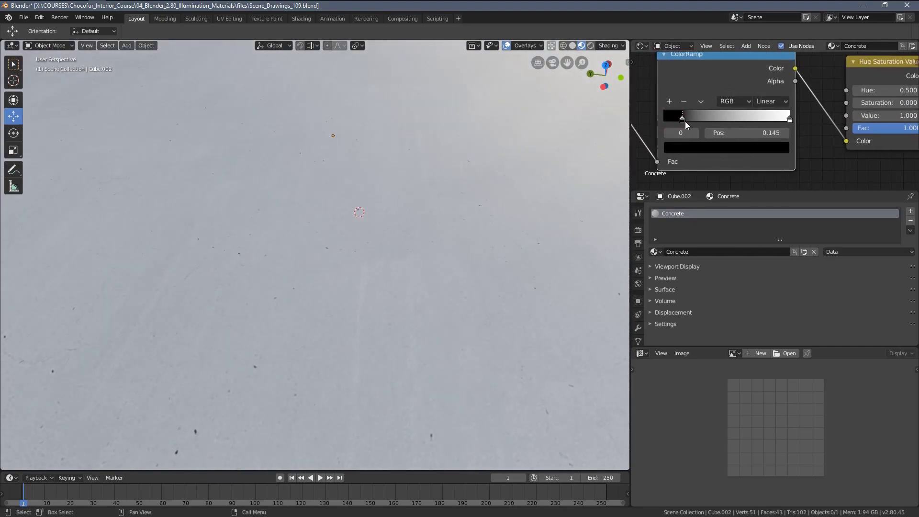
{"action": "left_click_drag", "start_coordinate": [685, 122], "coordinate": [714, 124]}
{"action": "middle_click_drag", "start_coordinate": [564, 154], "coordinate": [510, 175]}
- Move the ColorRamp's white stop to position 0.773 and check the concrete contrast on the slab
{"action": "left_click", "coordinate": [789, 120]}
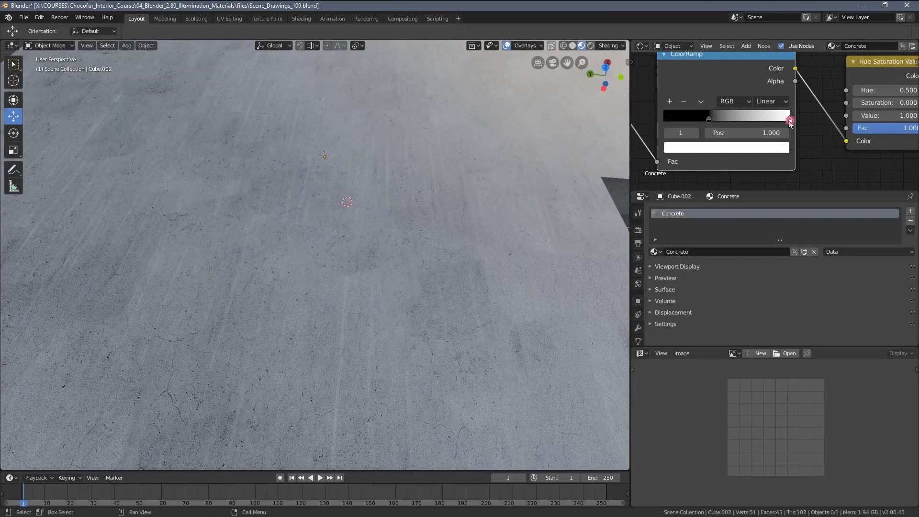
{"action": "left_click_drag", "start_coordinate": [790, 120], "coordinate": [761, 119]}
{"action": "middle_click_drag", "start_coordinate": [519, 174], "coordinate": [470, 164]}
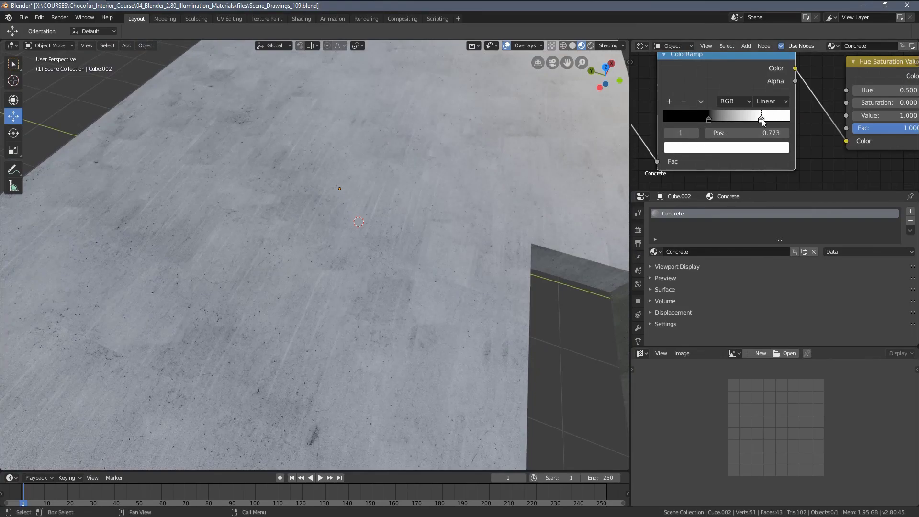
- Set the ColorRamp's white stop to position 0.705 and its black stop to position 0.345
{"action": "left_click_drag", "start_coordinate": [767, 120], "coordinate": [754, 120]}
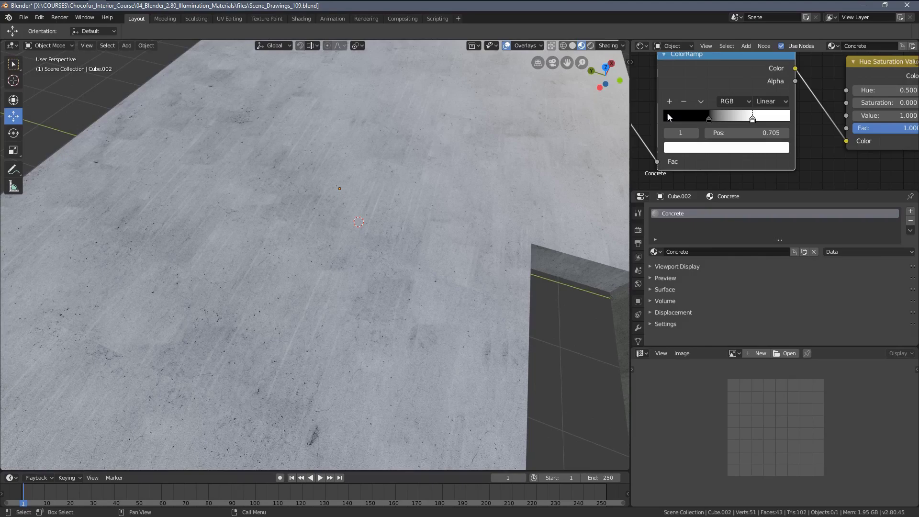
{"action": "mouse_move", "coordinate": [709, 121]}
{"action": "left_mouse_down"}
{"action": "mouse_move", "coordinate": [681, 120]}
{"action": "mouse_move", "coordinate": [708, 119]}
{"action": "left_mouse_up"}
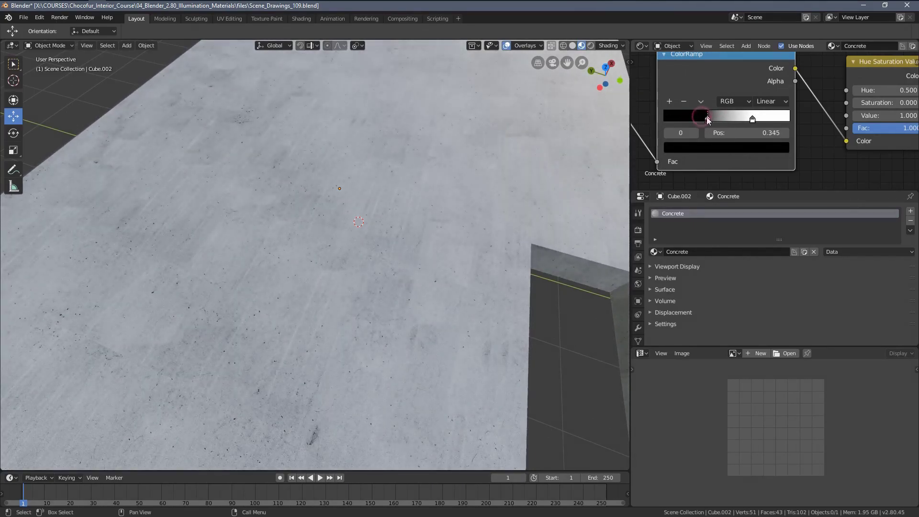
- Try a dark red tint on the ColorRamp's black stop, testing the Hue Saturation Value node's saturation at 2.000 and back at 0.000
{"action": "left_click", "coordinate": [706, 148]}
{"action": "left_click_drag", "start_coordinate": [763, 242], "coordinate": [764, 217]}
{"action": "left_click", "coordinate": [714, 239]}
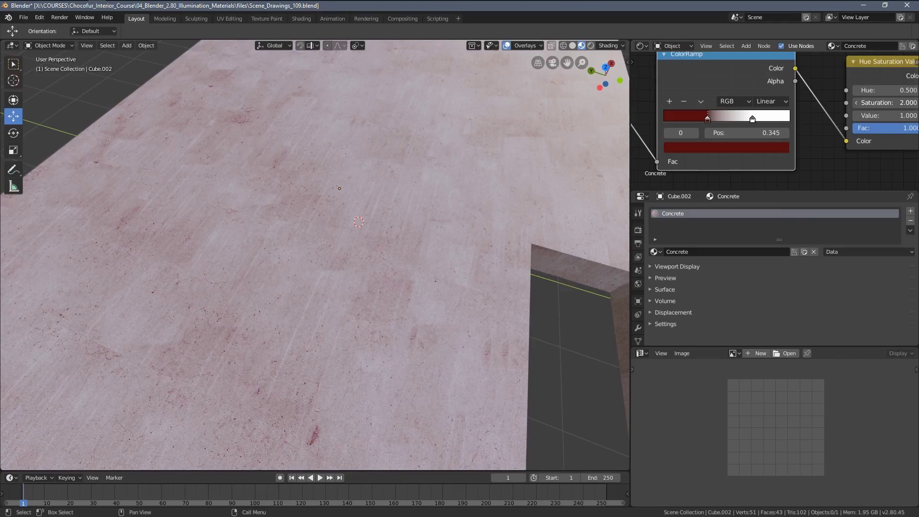
{"action": "left_click_drag", "start_coordinate": [872, 105], "coordinate": [872, 108]}
- Try a neutral dark grey with value 0.179 on the ColorRamp's first stop, then return that stop to black
{"action": "left_click", "coordinate": [744, 147]}
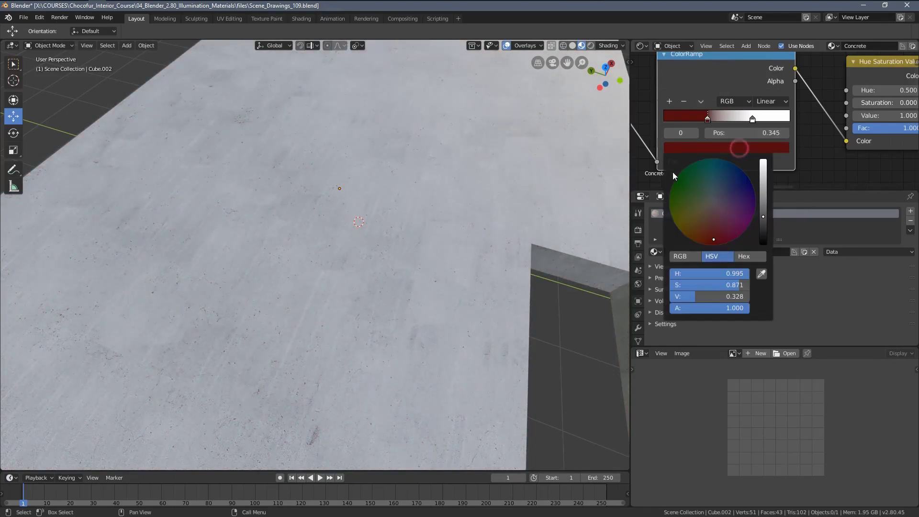
{"action": "left_click_drag", "start_coordinate": [718, 283], "coordinate": [696, 296]}
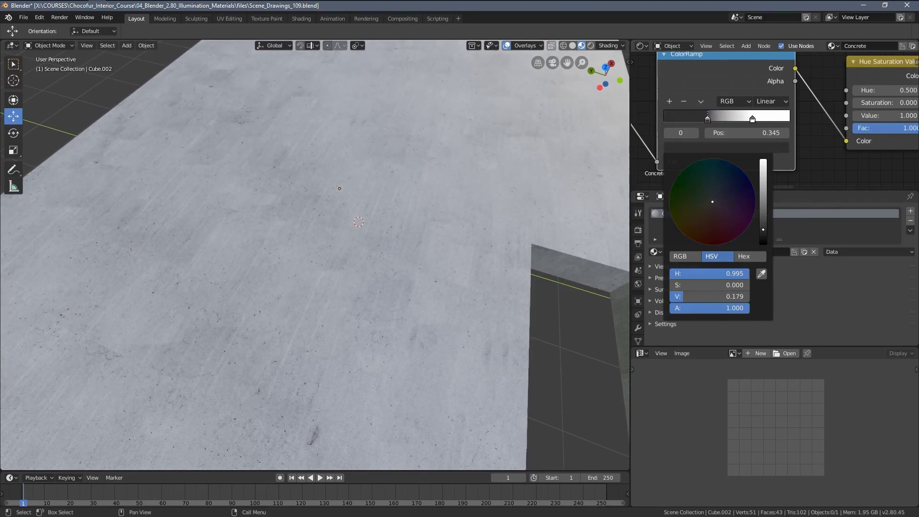
{"action": "middle_click_drag", "start_coordinate": [392, 174], "coordinate": [423, 161]}
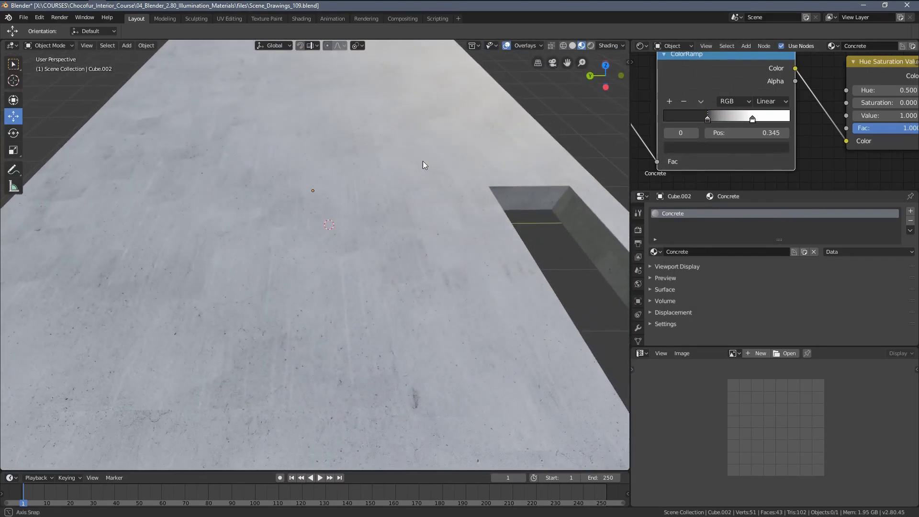
{"action": "left_click", "coordinate": [741, 149]}
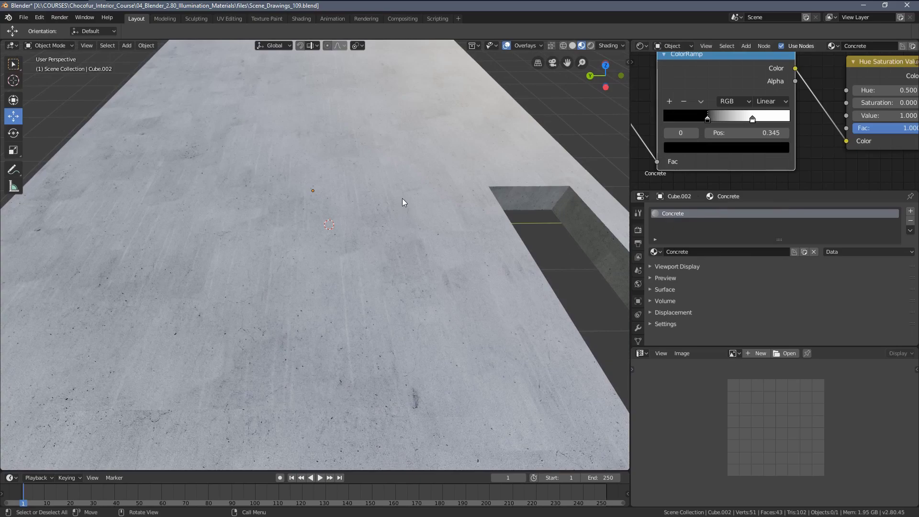
- Nudge the ColorRamp's black stop further inward and change the ramp's interpolation to B-Spline
{"action": "middle_click_drag", "start_coordinate": [402, 198], "coordinate": [524, 167]}
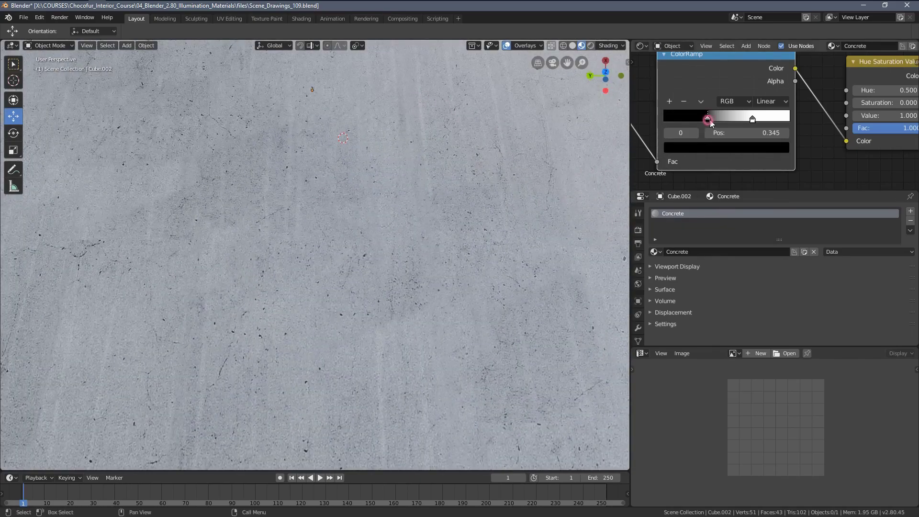
{"action": "left_click_drag", "start_coordinate": [708, 119], "coordinate": [713, 119]}
{"action": "left_click", "coordinate": [770, 100]}
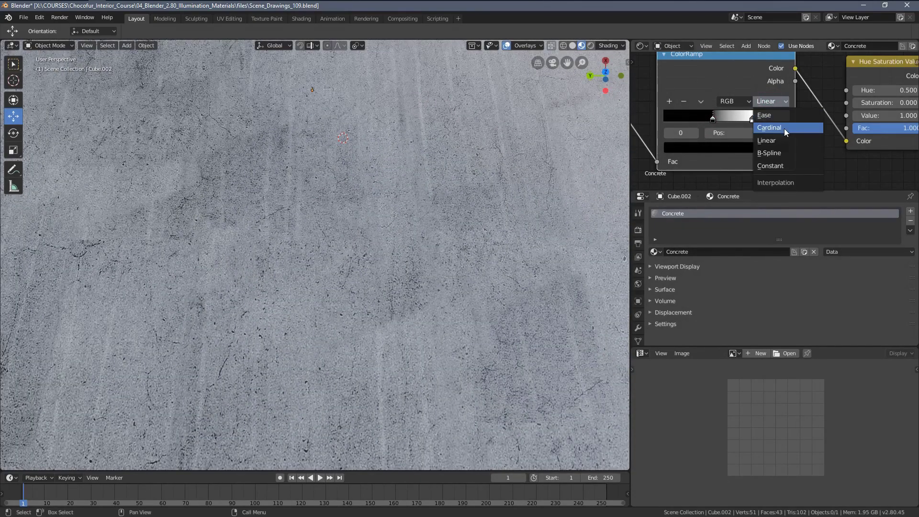
{"action": "left_click", "coordinate": [777, 154]}
{"action": "middle_click_drag", "start_coordinate": [547, 187], "coordinate": [558, 153]}
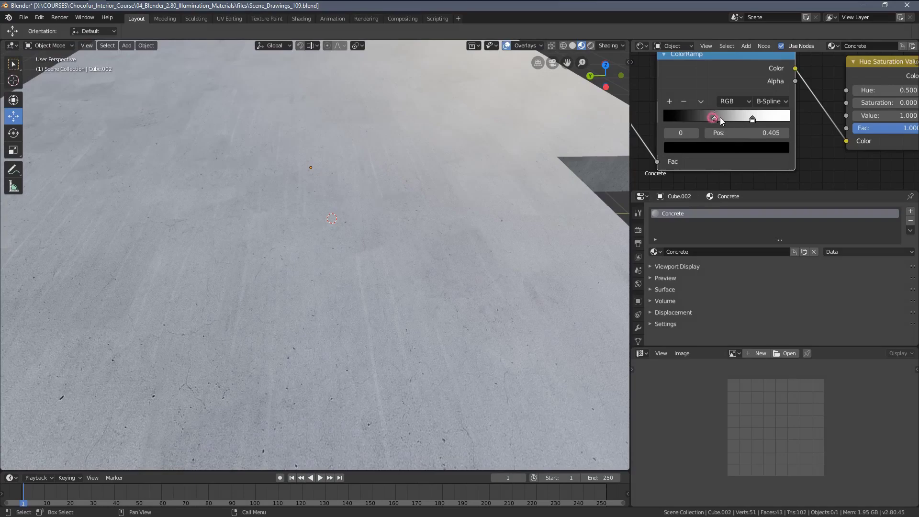
- Fine-tune the B-Spline ramp by setting the white stop to position 0.709 and the black stop to position 0.427
{"action": "left_click_drag", "start_coordinate": [722, 121], "coordinate": [753, 120]}
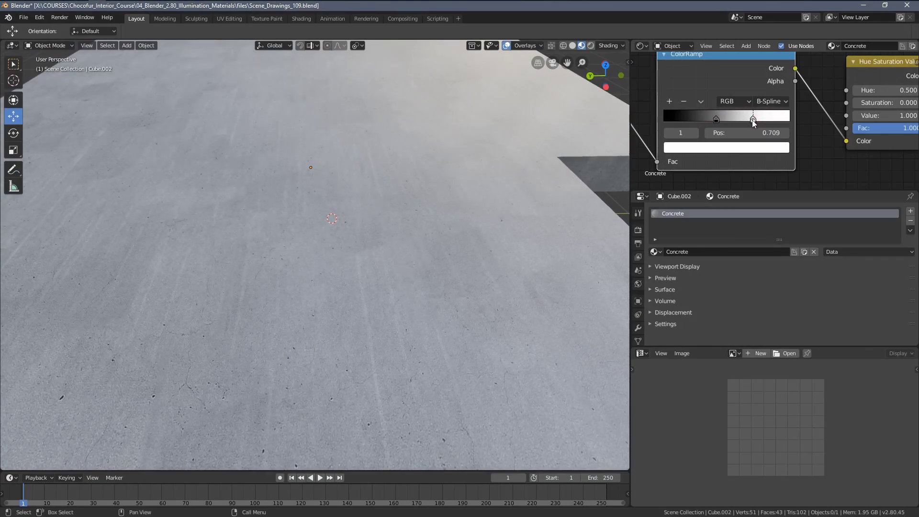
{"action": "middle_click_drag", "start_coordinate": [421, 220], "coordinate": [527, 173]}
{"action": "left_click_drag", "start_coordinate": [716, 120], "coordinate": [719, 119]}
{"action": "mouse_move", "coordinate": [447, 211]}
{"action": "middle_mouse_down"}
{"action": "mouse_move", "coordinate": [452, 237]}
{"action": "mouse_move", "coordinate": [455, 218]}
{"action": "middle_mouse_up"}
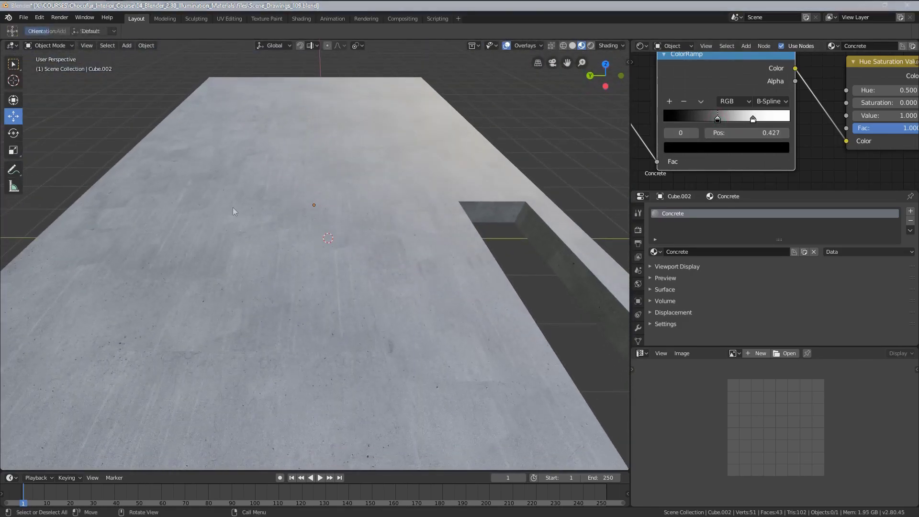
- Disconnect the Hue Saturation Value node's color output from the Principled BSDF's Base Color
{"action": "left_click", "coordinate": [667, 383]}
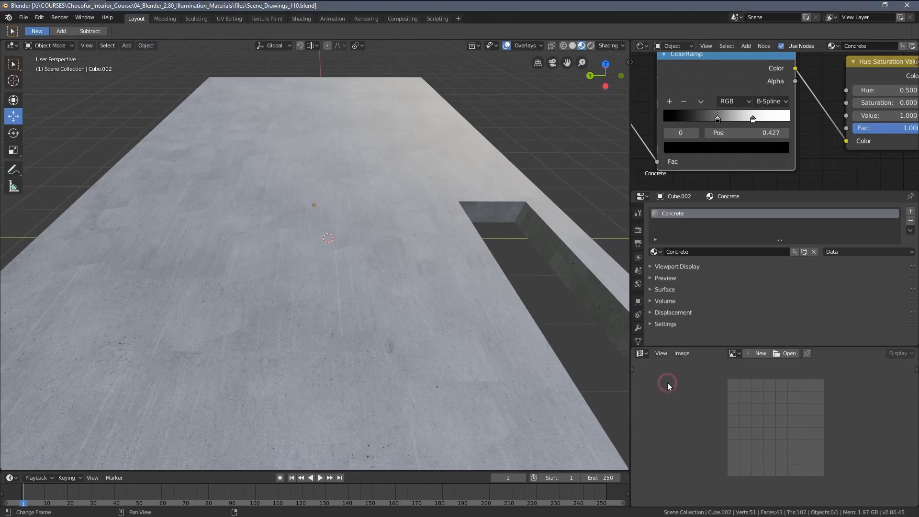
{"action": "scroll", "coordinate": [821, 159], "scroll_direction": "down", "scroll_amount": 4}
{"action": "scroll", "coordinate": [832, 136], "scroll_direction": "down", "scroll_amount": 5}
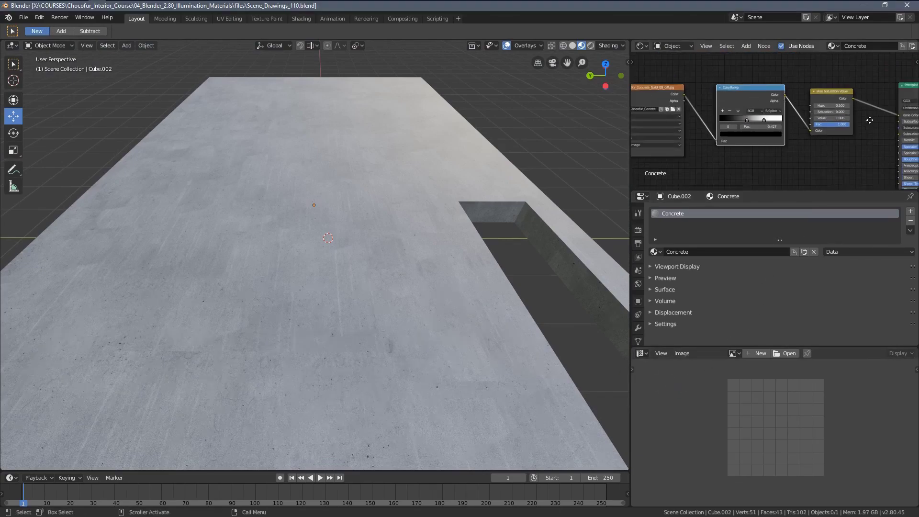
{"action": "middle_click_drag", "start_coordinate": [883, 119], "coordinate": [822, 116]}
{"action": "scroll", "coordinate": [822, 116], "scroll_direction": "up", "scroll_amount": 3}
{"action": "left_click_drag", "start_coordinate": [847, 111], "coordinate": [746, 145]}
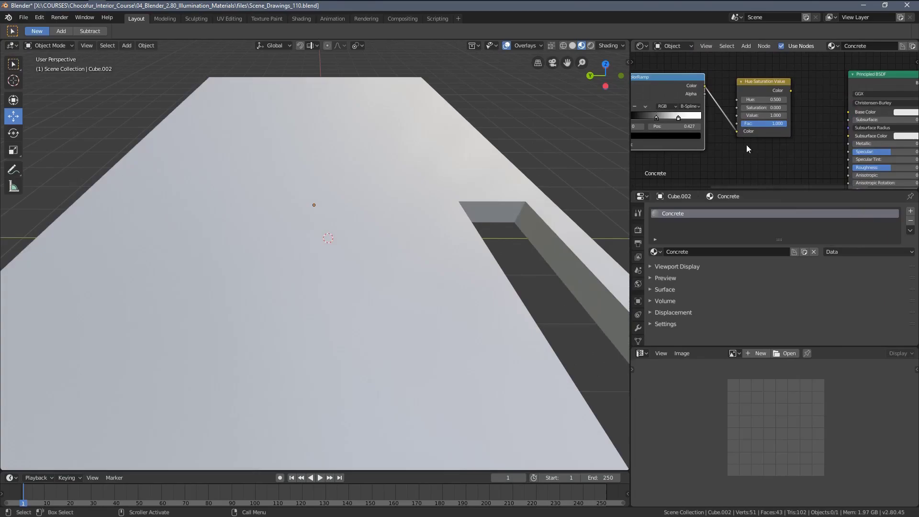
- Move the concrete image texture node lower and add a Separate RGB node beside it, below the ColorRamp
{"action": "scroll", "coordinate": [749, 138], "scroll_direction": "down", "scroll_amount": 3}
{"action": "left_click_drag", "start_coordinate": [717, 82], "coordinate": [706, 128]}
{"action": "scroll", "coordinate": [768, 145], "scroll_direction": "up", "scroll_amount": 1}
{"action": "scroll", "coordinate": [763, 139], "scroll_direction": "up", "scroll_amount": 1}
{"action": "key", "text": "shift+a"}
{"action": "mouse_move", "coordinate": [755, 126]}
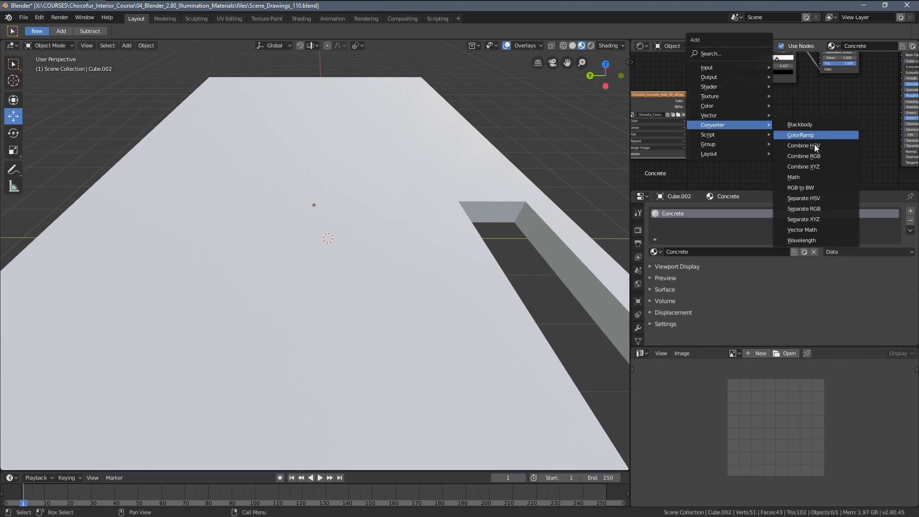
{"action": "left_click", "coordinate": [824, 207]}
{"action": "left_click", "coordinate": [739, 131]}
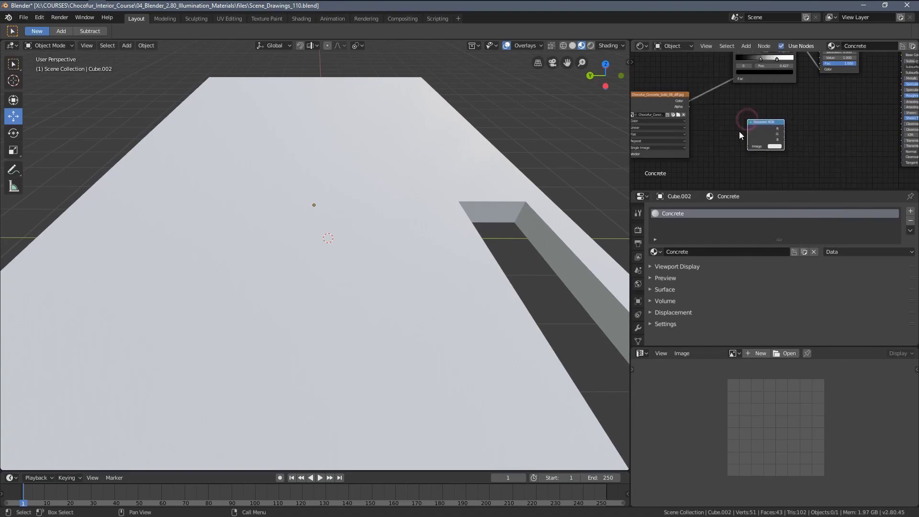
- Connect the image texture's color output to the Separate RGB node's Image input and reposition the Separate RGB node
{"action": "scroll", "coordinate": [766, 129], "scroll_direction": "up", "scroll_amount": 1}
{"action": "left_click_drag", "start_coordinate": [659, 99], "coordinate": [736, 155]}
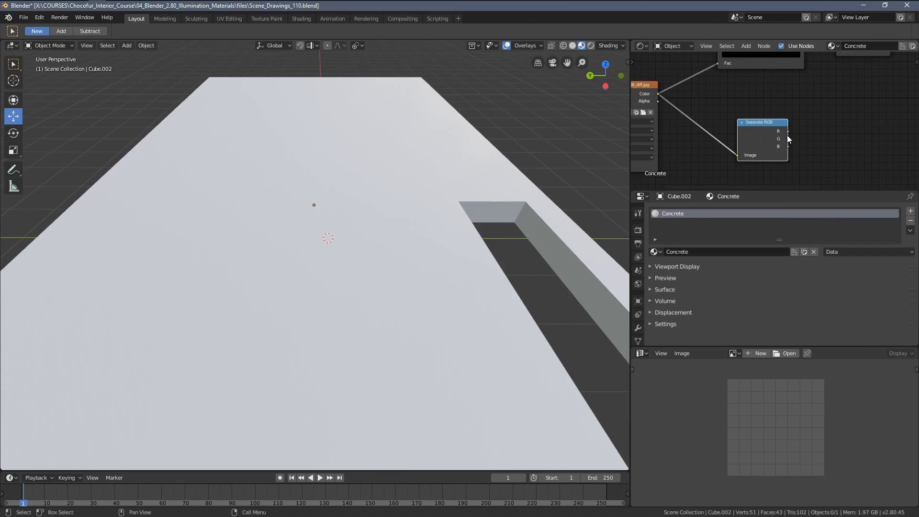
{"action": "middle_click_drag", "start_coordinate": [787, 135], "coordinate": [694, 143]}
{"action": "left_click_drag", "start_coordinate": [682, 131], "coordinate": [736, 115]}
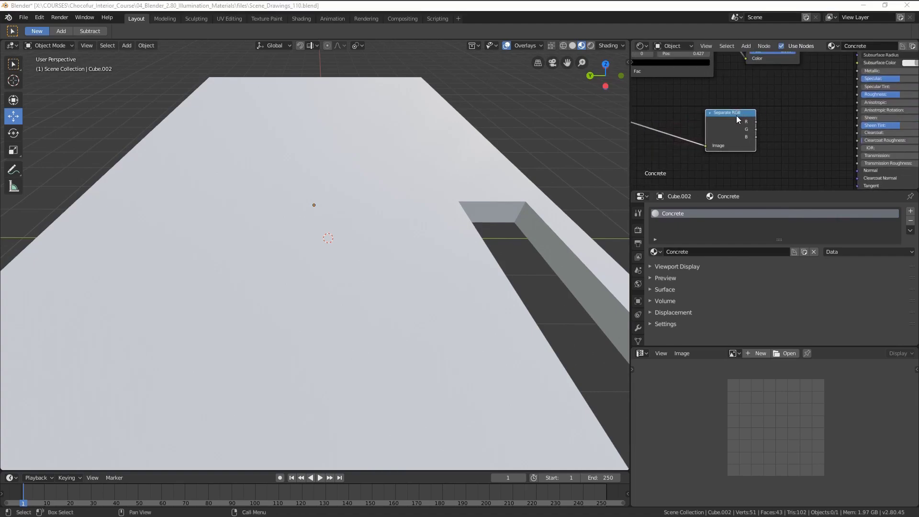
- Switch to Photoshop and examine the Red channel of Chocofur_Concrete_Solid_08_diff.jpg up close
{"action": "key", "text": "alt+Tab"}
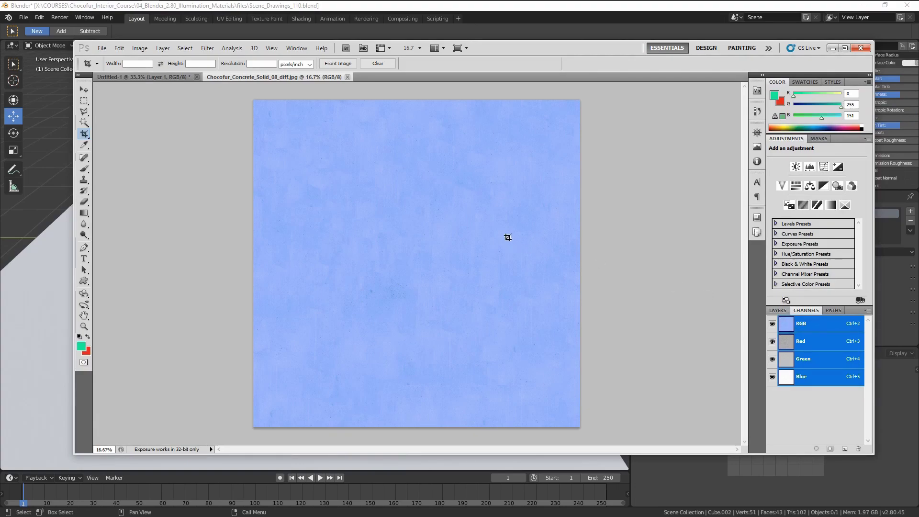
{"action": "key", "text": "ctrl+plus"}
{"action": "key", "text": "ctrl+plus"}
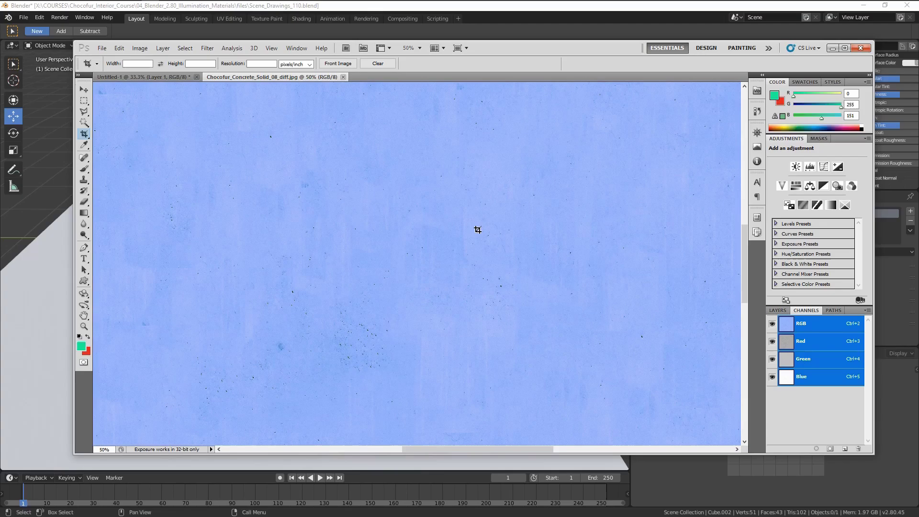
{"action": "left_click", "coordinate": [784, 345]}
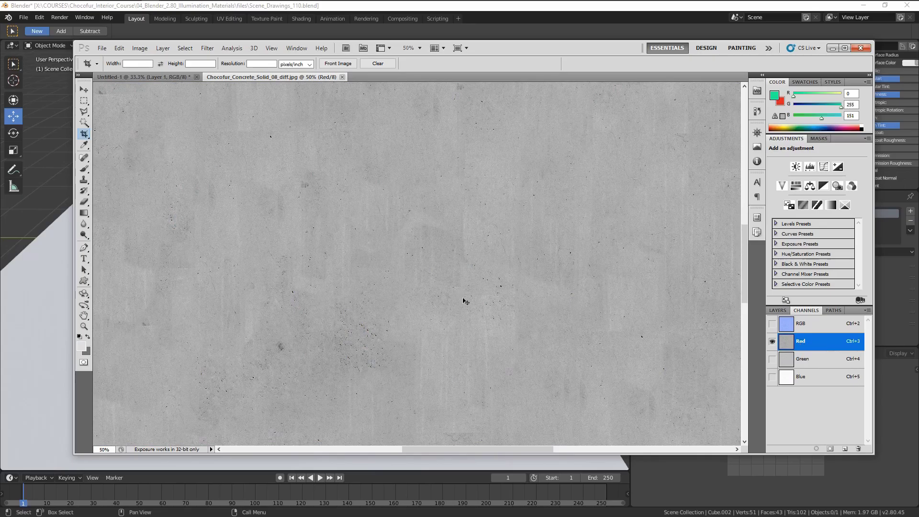
{"action": "key", "text": "ctrl+1"}
{"action": "key", "text": "ctrl+minus"}
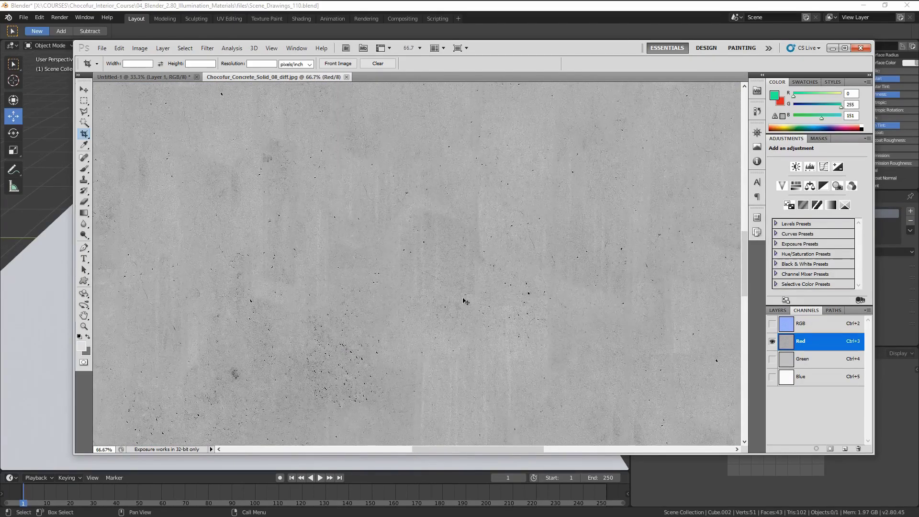
- Isolate the concrete texture's Green channel and inspect its detail at up to 200% zoom
{"action": "left_click", "coordinate": [788, 360]}
{"action": "key", "text": "ctrl+1"}
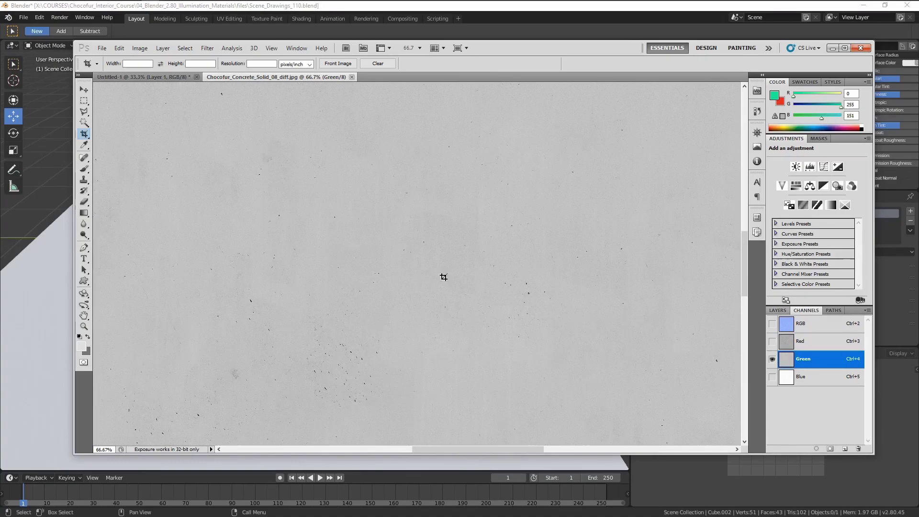
{"action": "key", "text": "ctrl+plus"}
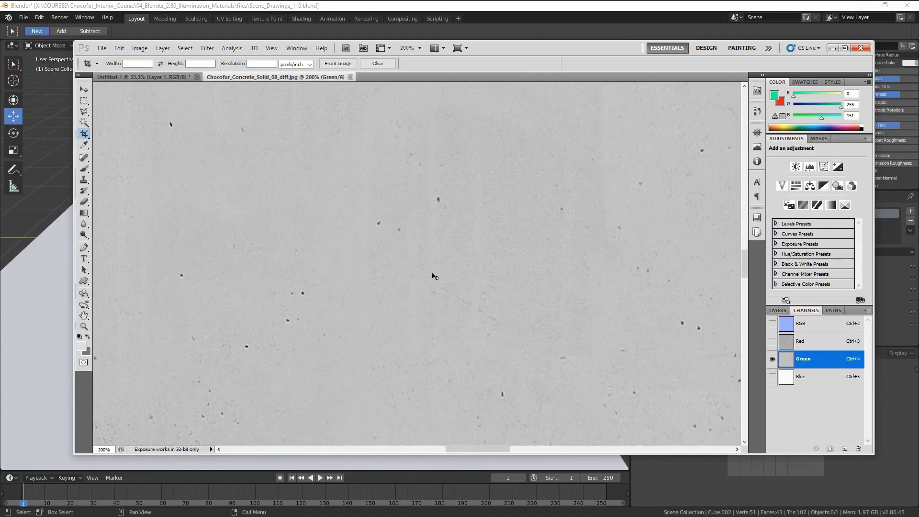
{"action": "key", "text": "ctrl+minus"}
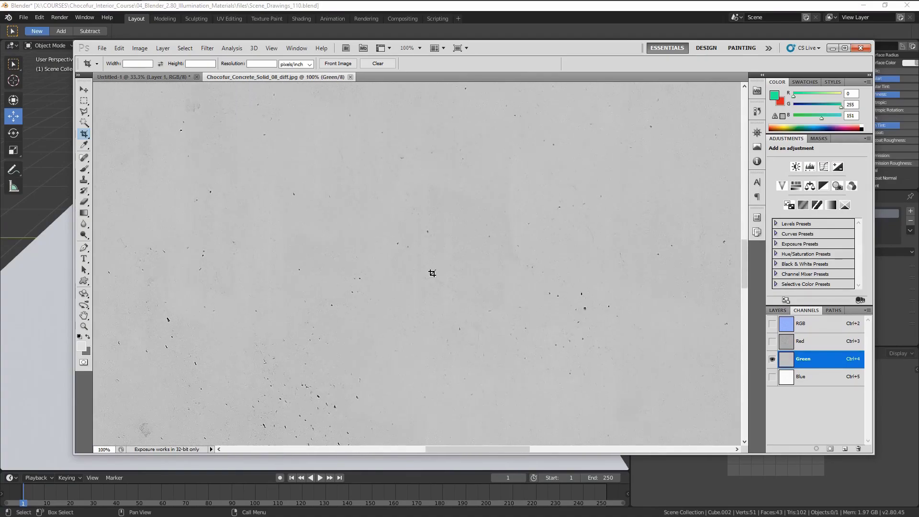
- Isolate the concrete texture's Blue channel and inspect its dark spots at 300% zoom and at 66.7%
{"action": "left_click", "coordinate": [785, 378]}
{"action": "key", "text": "ctrl+plus"}
{"action": "key", "text": "ctrl+plus"}
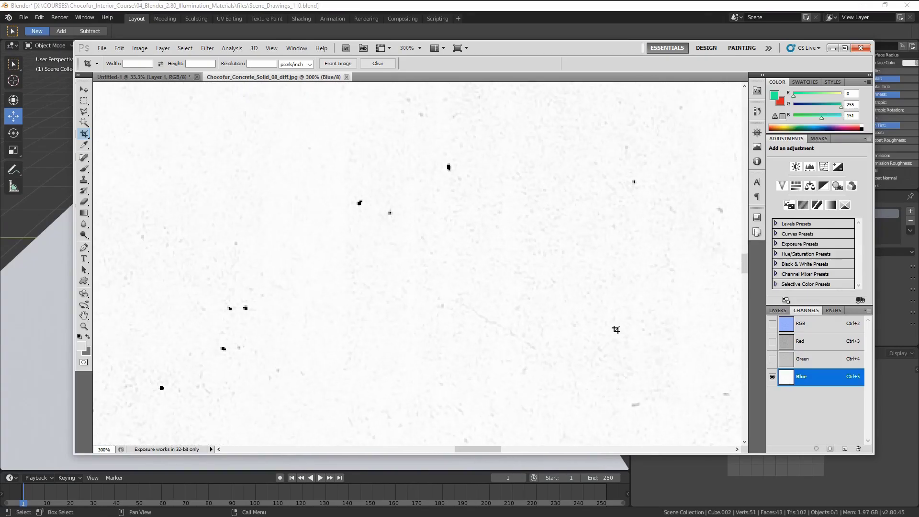
{"action": "left_click_drag", "start_coordinate": [615, 288], "coordinate": [330, 255]}
{"action": "left_click_drag", "start_coordinate": [511, 298], "coordinate": [471, 286]}
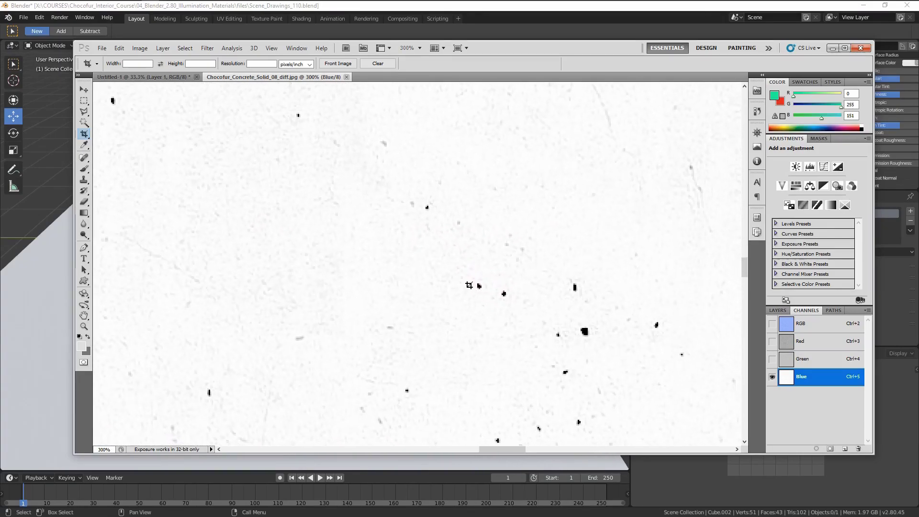
{"action": "key", "text": "ctrl+minus"}
{"action": "key", "text": "ctrl+minus"}
{"action": "key", "text": "ctrl+minus"}
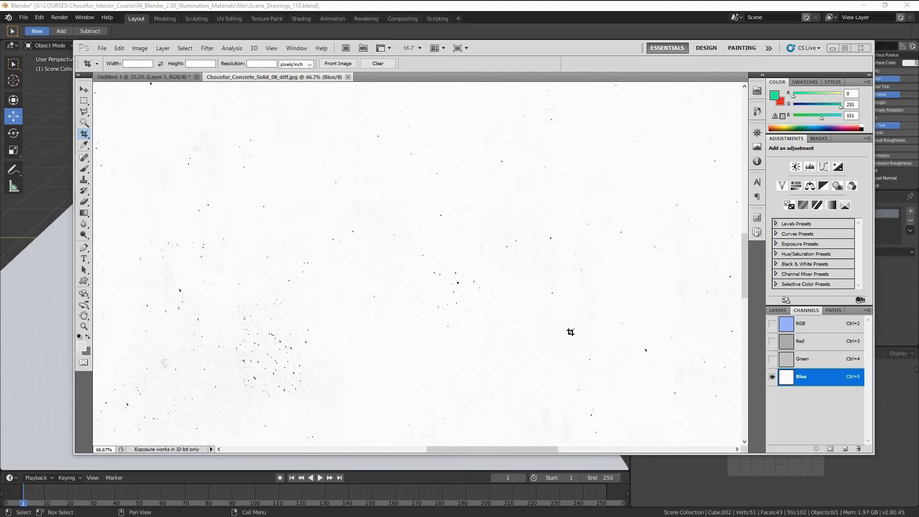
- Check the Separate RGB outputs in Blender, then return to Photoshop and display only the texture's Red channel for comparison
{"action": "key", "text": "alt+Tab"}
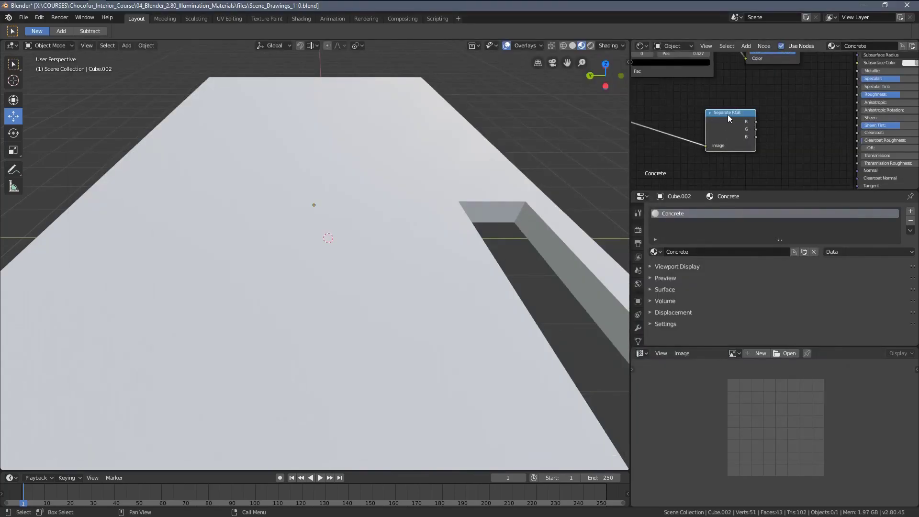
{"action": "middle_click_drag", "start_coordinate": [757, 122], "coordinate": [705, 136]}
{"action": "key", "text": "alt+Tab"}
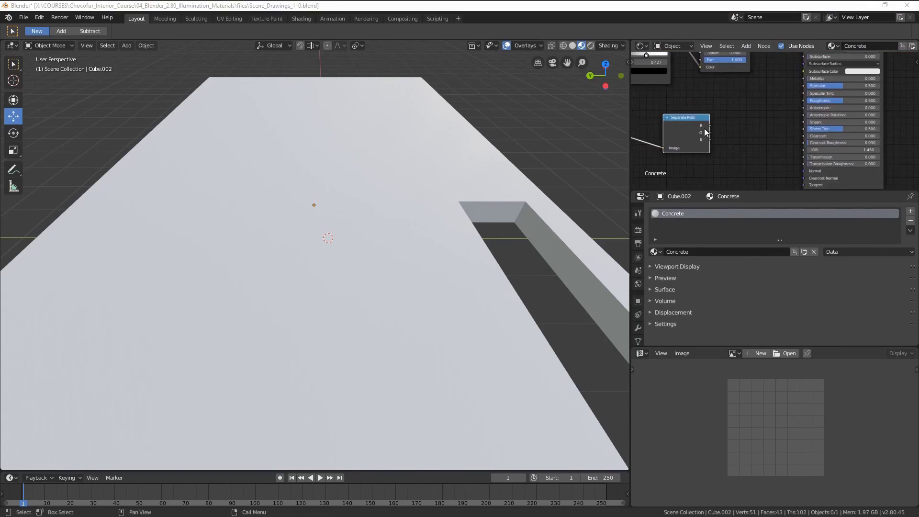
{"action": "key", "text": "alt+Tab"}
{"action": "left_click", "coordinate": [772, 341]}
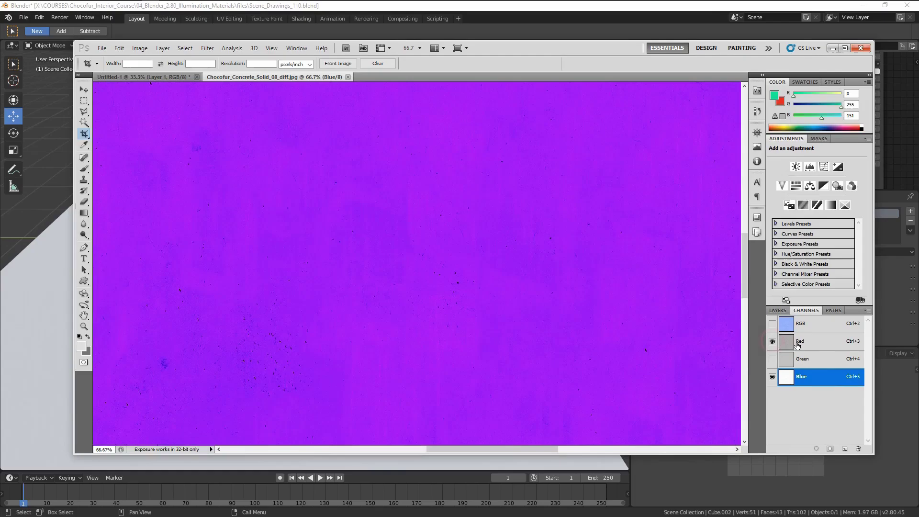
{"action": "left_click", "coordinate": [772, 373]}
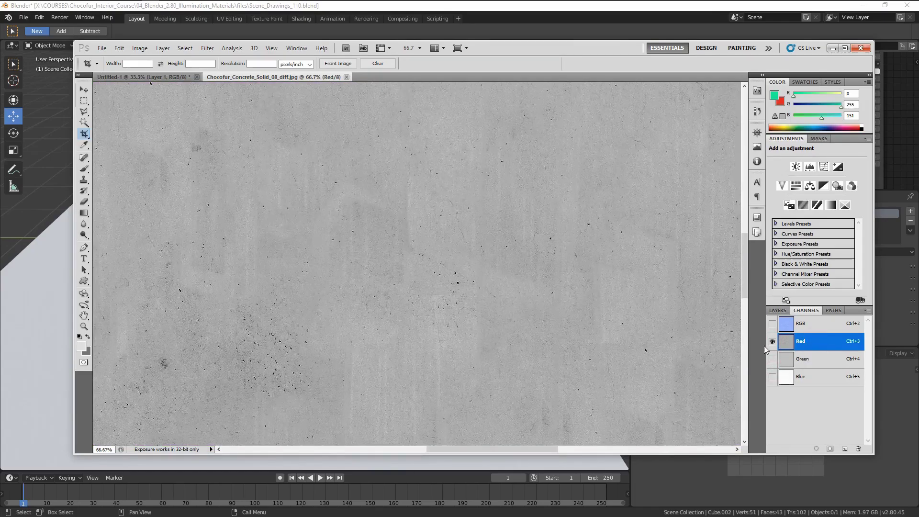
- Switch back to Blender and set the Principled BSDF's Roughness to about 0.343
{"action": "key", "text": "alt+Tab"}
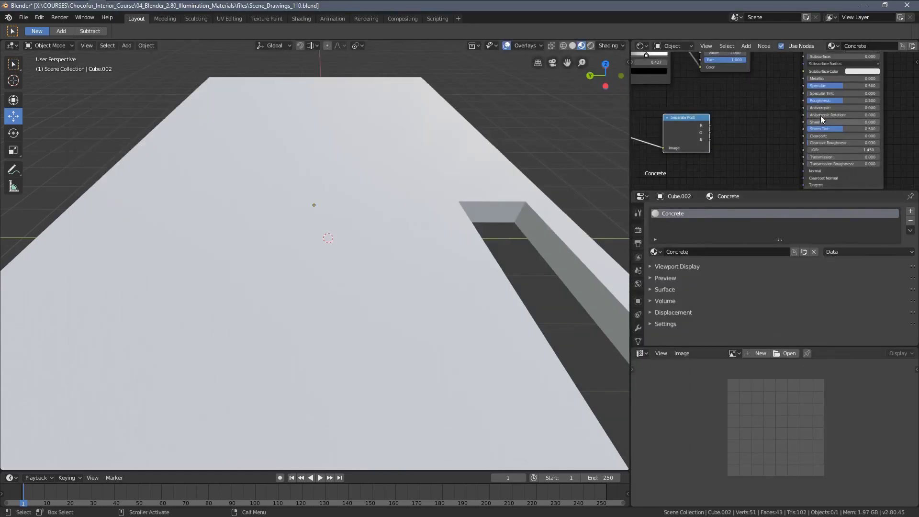
{"action": "scroll", "coordinate": [821, 116], "scroll_direction": "up", "scroll_amount": 5}
{"action": "scroll", "coordinate": [783, 133], "scroll_direction": "up", "scroll_amount": 1}
{"action": "mouse_move", "coordinate": [785, 160]}
{"action": "middle_mouse_down"}
{"action": "mouse_move", "coordinate": [782, 127]}
{"action": "mouse_move", "coordinate": [786, 146]}
{"action": "middle_mouse_up"}
{"action": "left_click_drag", "start_coordinate": [790, 147], "coordinate": [771, 147]}
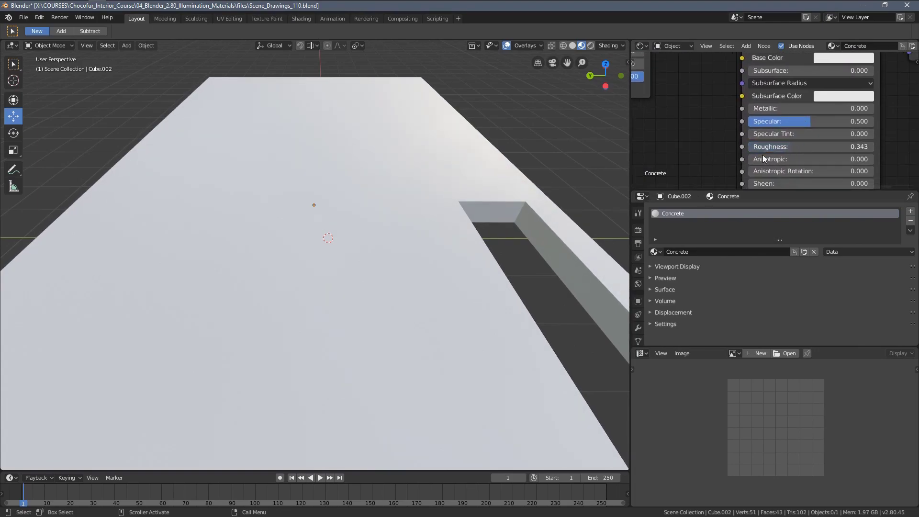
- Lower the Principled BSDF's Roughness to about 0.067 while viewing the slab from a low angle
{"action": "middle_click_drag", "start_coordinate": [594, 186], "coordinate": [635, 166]}
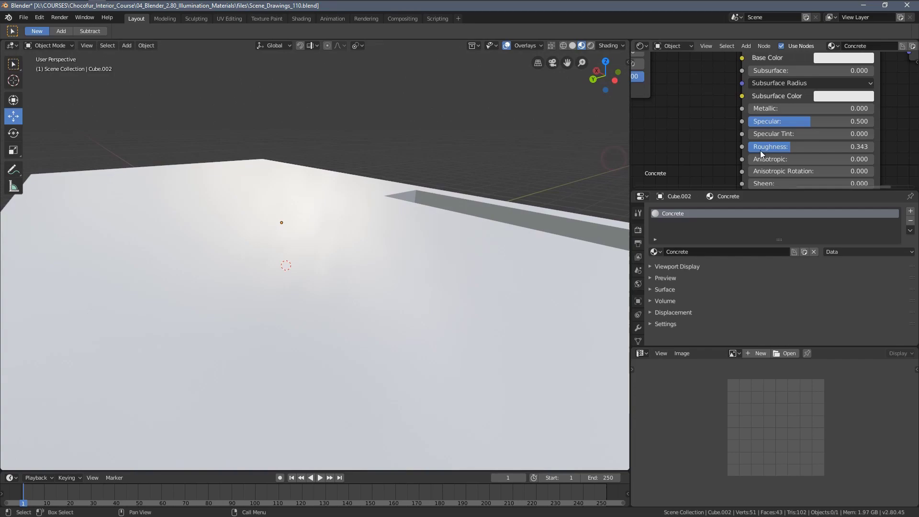
{"action": "left_click_drag", "start_coordinate": [761, 147], "coordinate": [755, 146]}
{"action": "scroll", "coordinate": [796, 122], "scroll_direction": "up", "scroll_amount": 3}
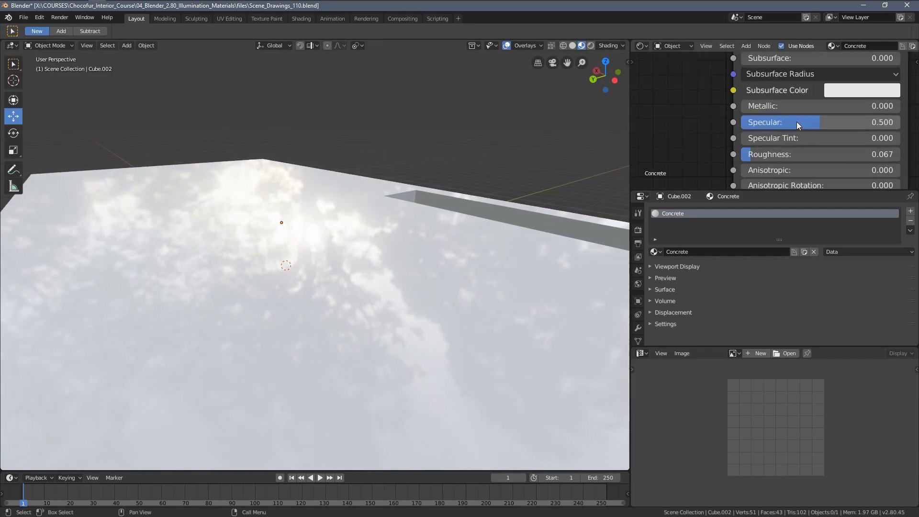
{"action": "scroll", "coordinate": [797, 120], "scroll_direction": "down", "scroll_amount": 5}
{"action": "middle_click_drag", "start_coordinate": [847, 144], "coordinate": [846, 156]}
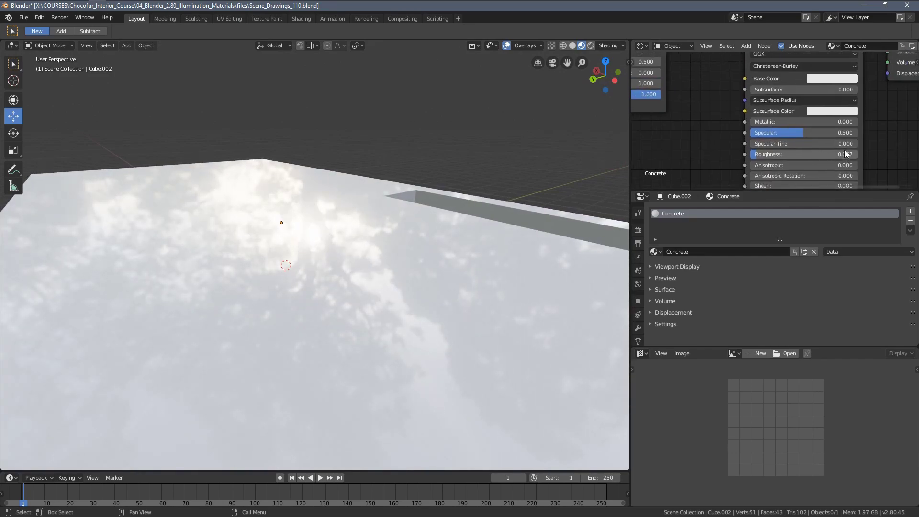
- Darken the shader's Base Color to a grey with a value of about 0.431 and reposition the Separate RGB node
{"action": "left_click", "coordinate": [830, 80]}
{"action": "left_click_drag", "start_coordinate": [851, 99], "coordinate": [851, 127]}
{"action": "scroll", "coordinate": [731, 156], "scroll_direction": "down", "scroll_amount": 1}
{"action": "middle_click_drag", "start_coordinate": [674, 173], "coordinate": [743, 135]}
{"action": "scroll", "coordinate": [702, 134], "scroll_direction": "up", "scroll_amount": 1}
{"action": "left_click_drag", "start_coordinate": [688, 125], "coordinate": [716, 117]}
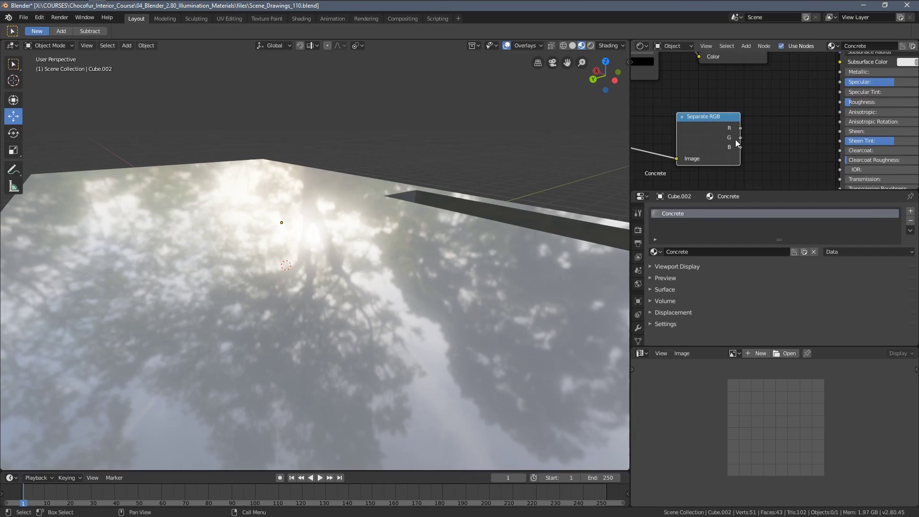
- Compare the concrete texture's Red and Green channels in Photoshop at up to 300% zoom, then return to Blender
{"action": "key", "text": "alt+Tab"}
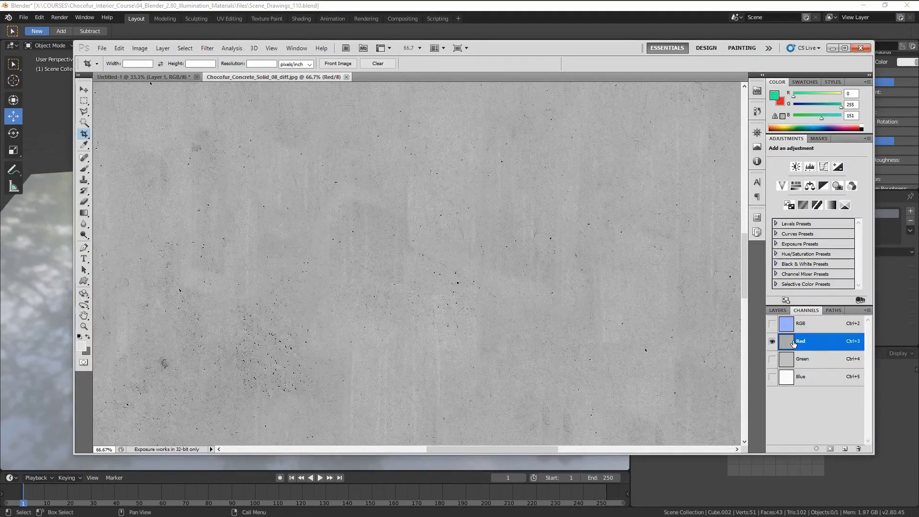
{"action": "key", "text": "ctrl+plus"}
{"action": "key", "text": "ctrl+plus"}
{"action": "key", "text": "ctrl+plus"}
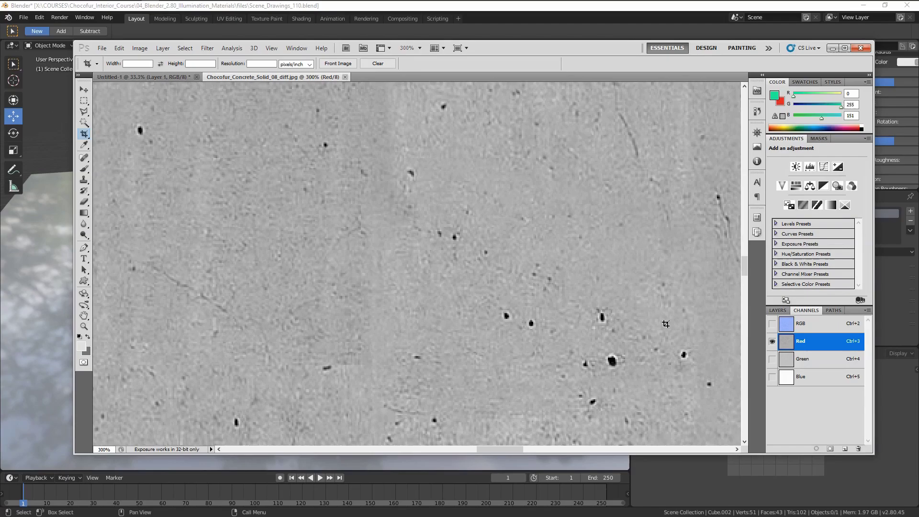
{"action": "left_click", "coordinate": [772, 359]}
{"action": "left_click", "coordinate": [773, 342]}
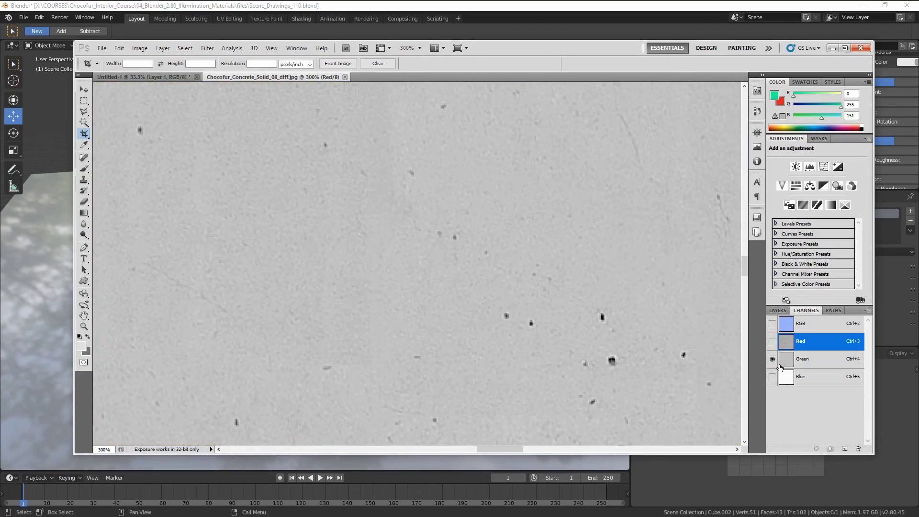
{"action": "key", "text": "ctrl+minus"}
{"action": "key", "text": "ctrl+minus"}
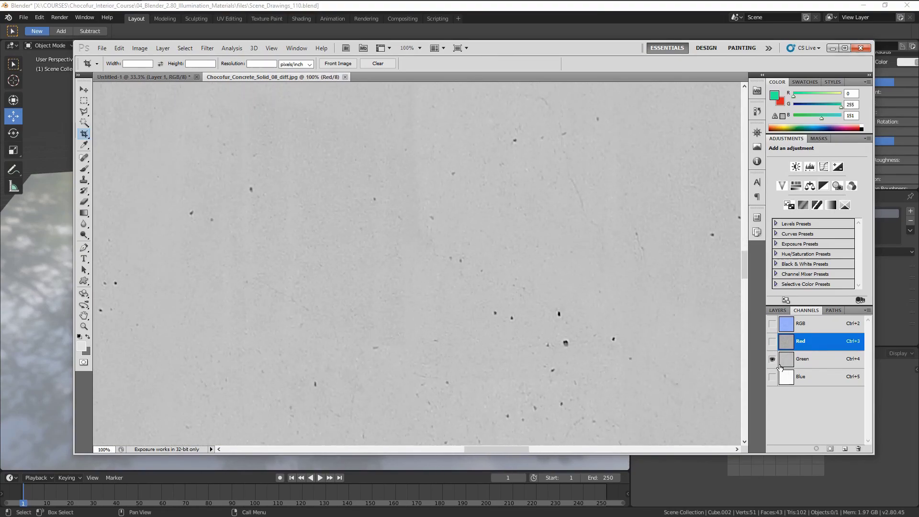
{"action": "left_click", "coordinate": [773, 341]}
{"action": "left_click", "coordinate": [772, 359]}
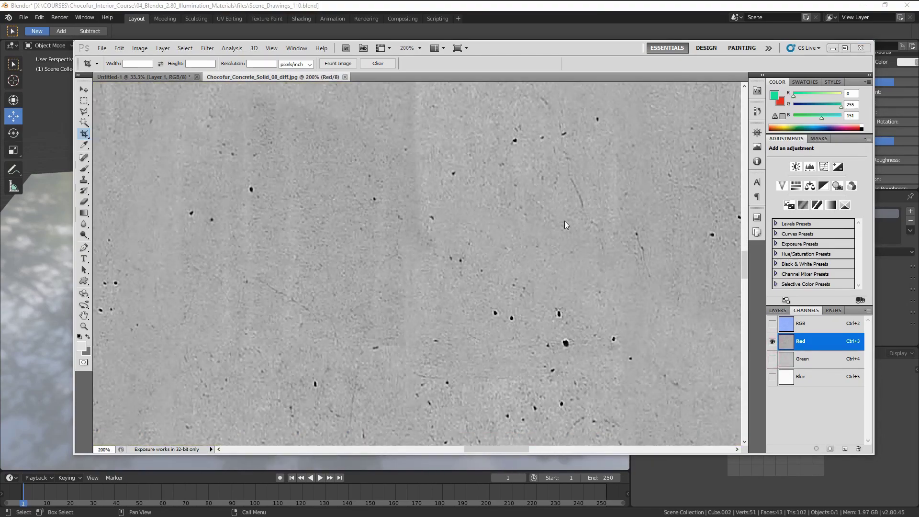
{"action": "key", "text": "alt+Tab"}
- Try the Separate RGB's R output and its G output as the shader's Roughness input, comparing the slab's reflections
{"action": "middle_click_drag", "start_coordinate": [751, 138], "coordinate": [720, 139]}
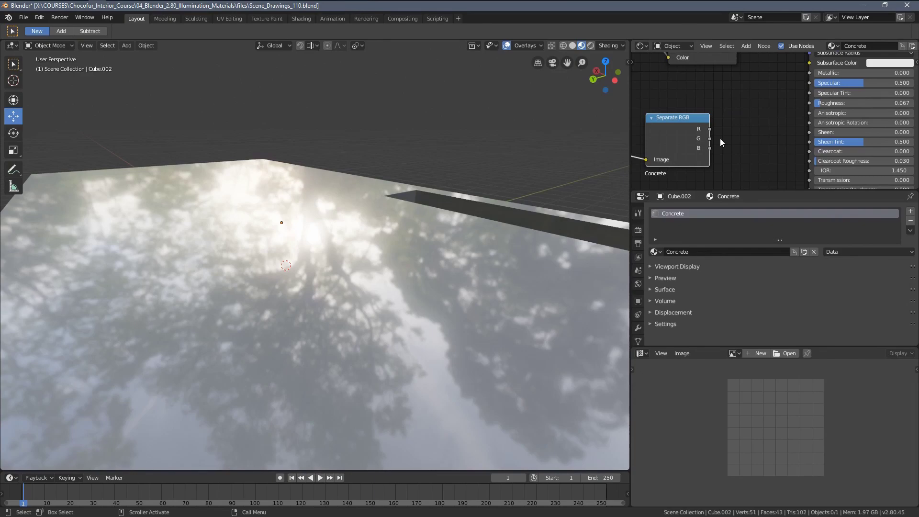
{"action": "left_click_drag", "start_coordinate": [709, 129], "coordinate": [805, 106]}
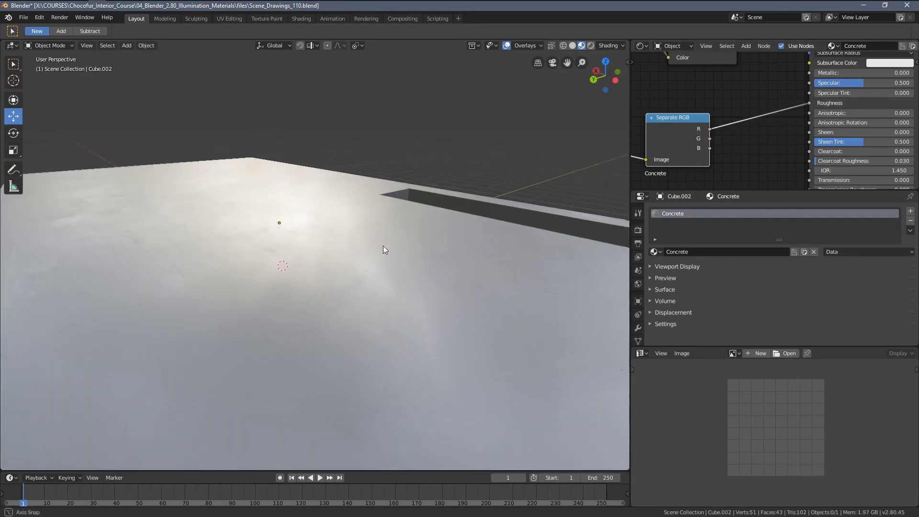
{"action": "middle_click_drag", "start_coordinate": [383, 246], "coordinate": [383, 265]}
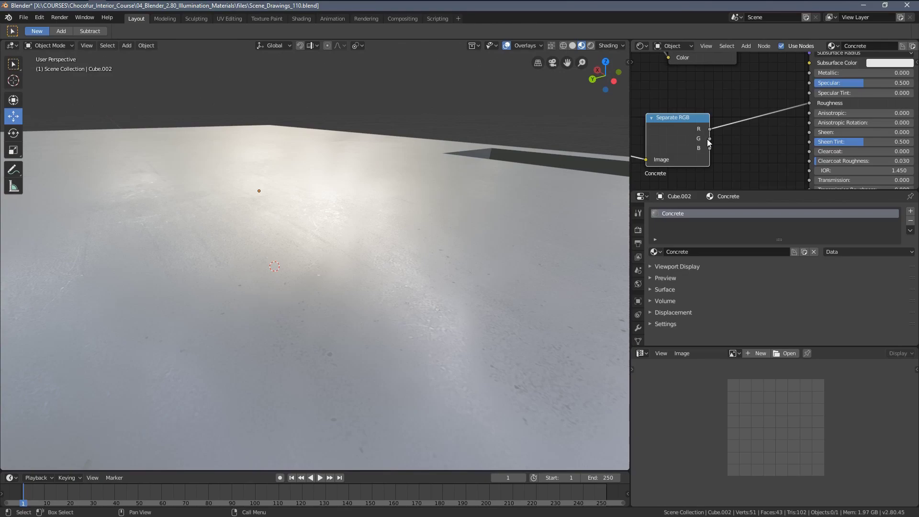
{"action": "left_click_drag", "start_coordinate": [710, 138], "coordinate": [814, 101]}
{"action": "mouse_move", "coordinate": [550, 199]}
{"action": "middle_mouse_down"}
{"action": "mouse_move", "coordinate": [498, 209]}
{"action": "mouse_move", "coordinate": [495, 221]}
{"action": "mouse_move", "coordinate": [562, 207]}
{"action": "middle_mouse_up"}
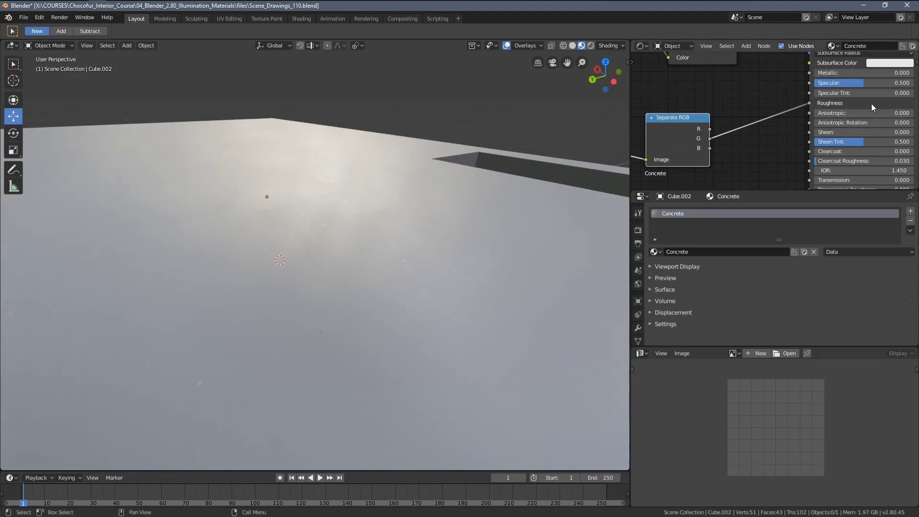
- Darken the Principled BSDF's Base Color to near-black and check the slab's reflections up close
{"action": "middle_click_drag", "start_coordinate": [871, 103], "coordinate": [843, 154]}
{"action": "left_click", "coordinate": [849, 89]}
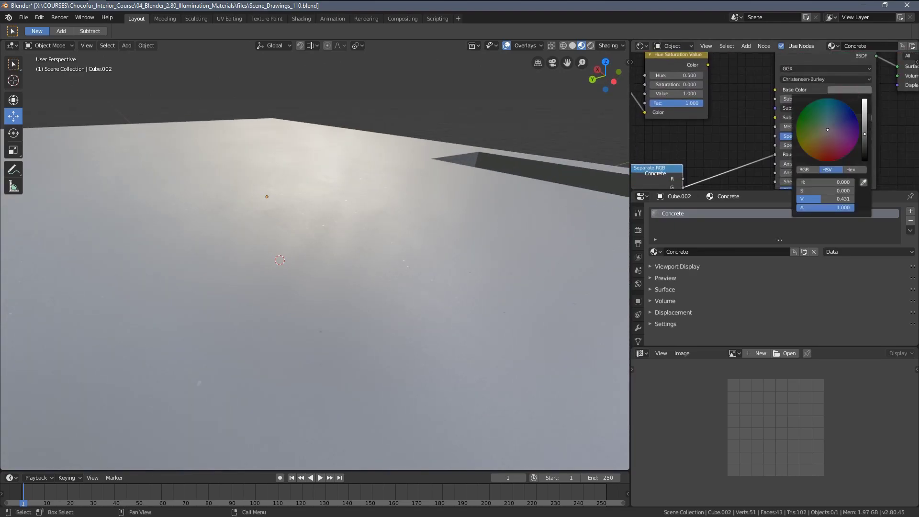
{"action": "left_click_drag", "start_coordinate": [864, 134], "coordinate": [864, 148]}
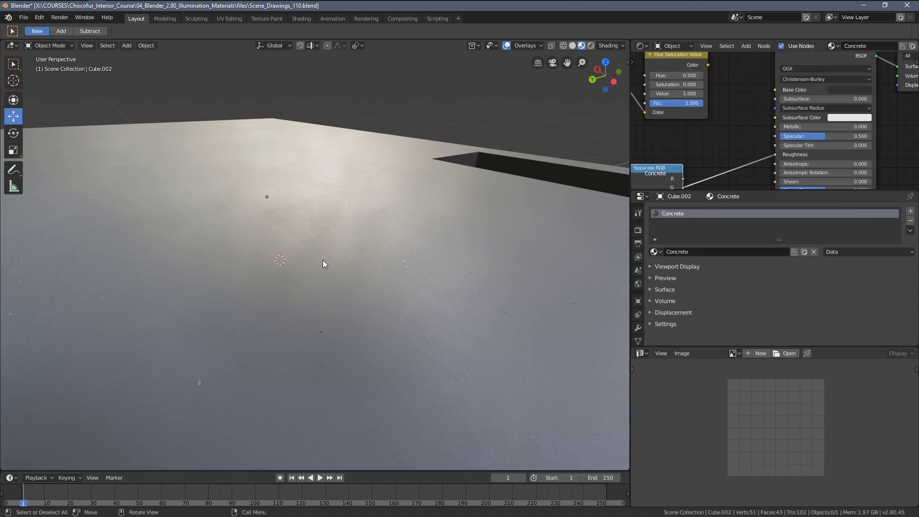
{"action": "middle_click_drag", "start_coordinate": [323, 260], "coordinate": [389, 202]}
- Try the Separate RGB's B output as the shader's Roughness input and check the slab's surface
{"action": "middle_click_drag", "start_coordinate": [661, 181], "coordinate": [669, 124]}
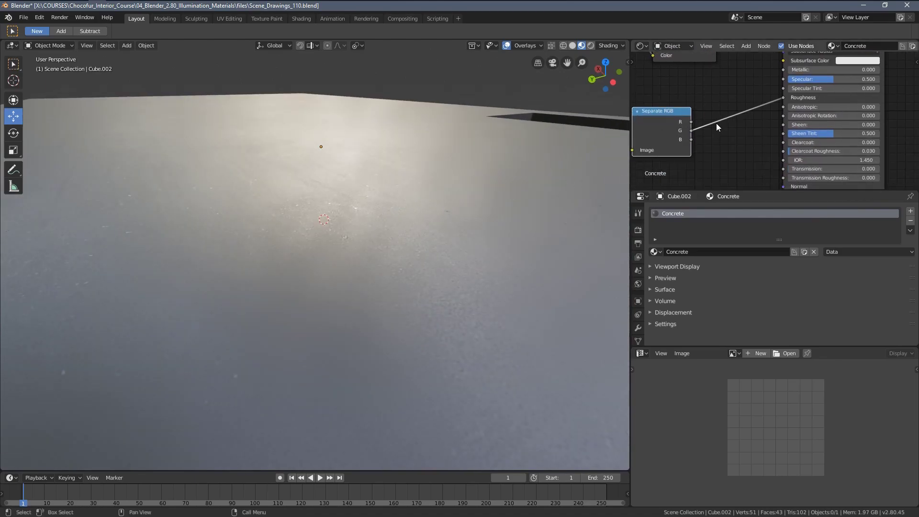
{"action": "left_click_drag", "start_coordinate": [692, 140], "coordinate": [781, 99]}
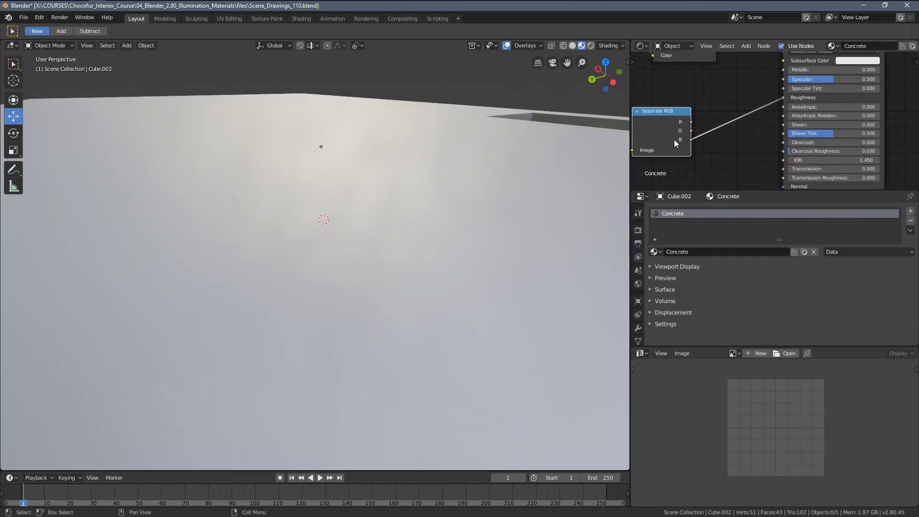
{"action": "middle_click_drag", "start_coordinate": [475, 185], "coordinate": [384, 168]}
- Connect the Separate RGB's R output to the shader's Roughness again and review the whole slab
{"action": "left_click_drag", "start_coordinate": [692, 122], "coordinate": [784, 98]}
{"action": "scroll", "coordinate": [490, 177], "scroll_direction": "down", "scroll_amount": 4}
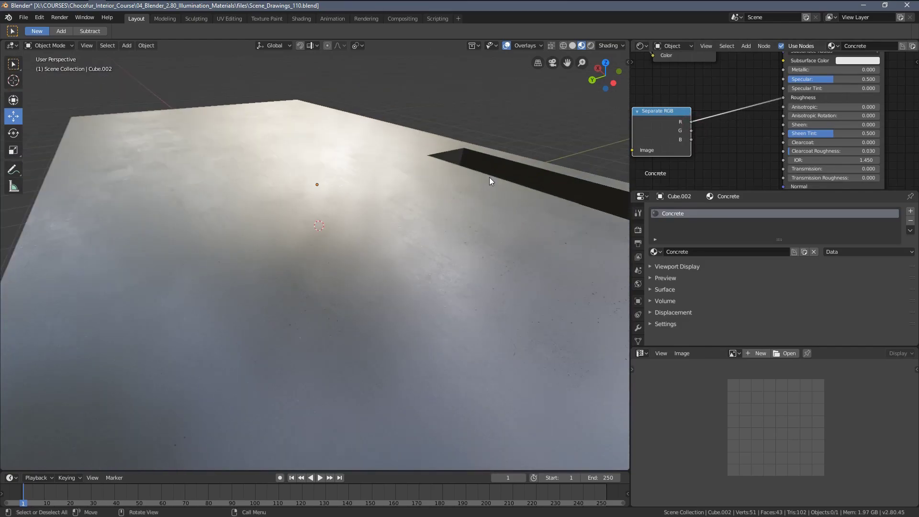
{"action": "middle_click_drag", "start_coordinate": [490, 177], "coordinate": [503, 172]}
{"action": "scroll", "coordinate": [672, 122], "scroll_direction": "down", "scroll_amount": 7}
- Move the Separate RGB node nearer the image texture and insert a ColorRamp between its R output and Roughness
{"action": "middle_click_drag", "start_coordinate": [686, 129], "coordinate": [795, 131]}
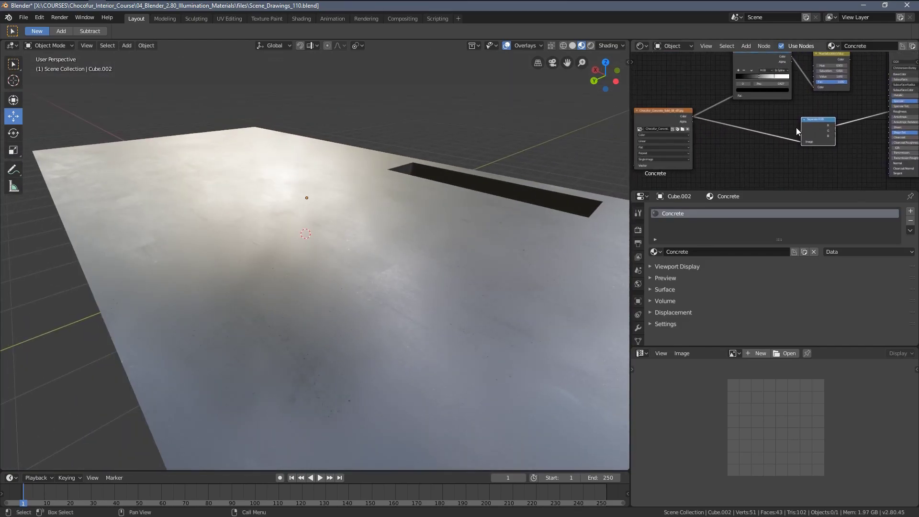
{"action": "left_click_drag", "start_coordinate": [814, 124], "coordinate": [756, 131]}
{"action": "middle_click_drag", "start_coordinate": [794, 140], "coordinate": [706, 126]}
{"action": "key", "text": "shift+a"}
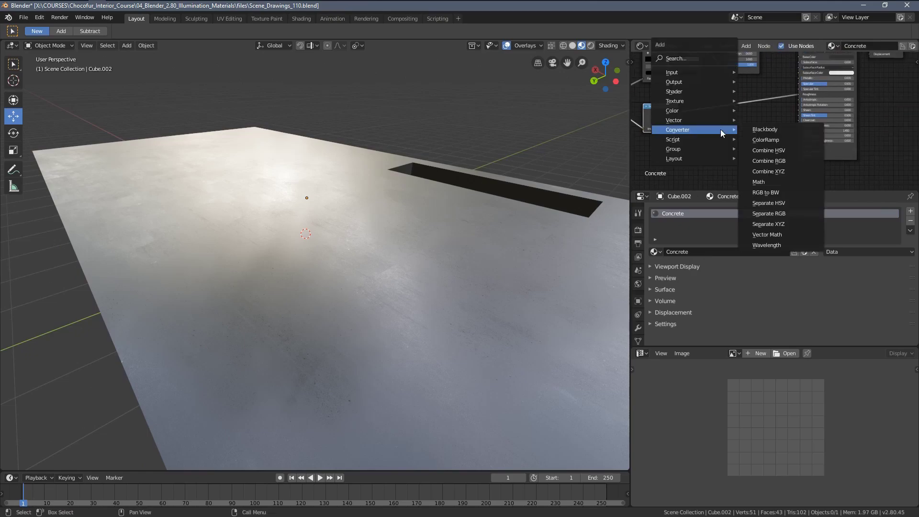
{"action": "left_click", "coordinate": [769, 140]}
{"action": "left_click", "coordinate": [717, 108]}
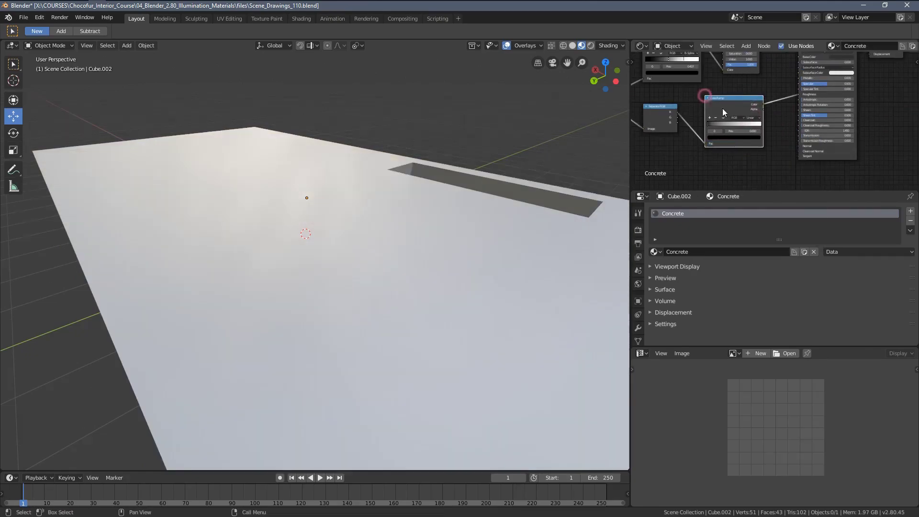
{"action": "scroll", "coordinate": [713, 117], "scroll_direction": "up", "scroll_amount": 3}
{"action": "scroll", "coordinate": [484, 220], "scroll_direction": "up", "scroll_amount": 3}
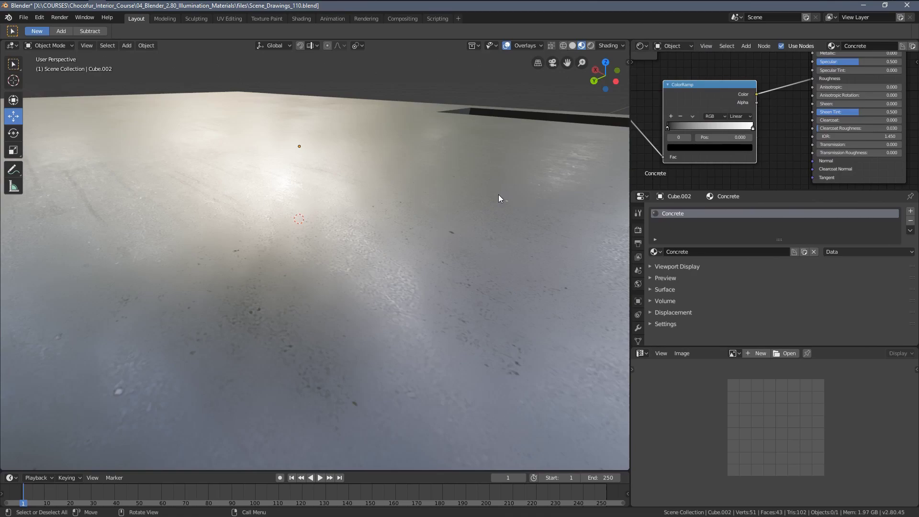
- Inspect the slab's reflections up close and examine the polished concrete floor in the reference interior photo
{"action": "middle_click_drag", "start_coordinate": [499, 195], "coordinate": [454, 186]}
{"action": "middle_click_drag", "start_coordinate": [398, 195], "coordinate": [452, 195]}
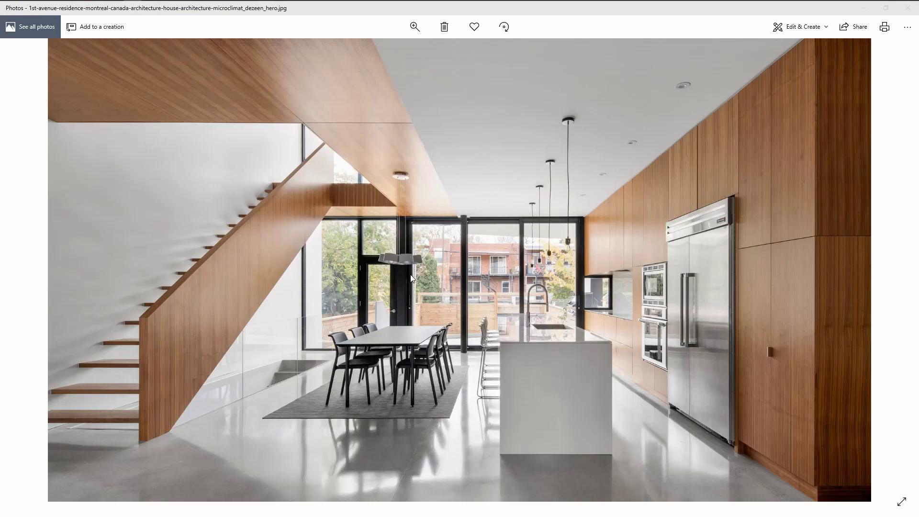
{"action": "double_click", "coordinate": [399, 445]}
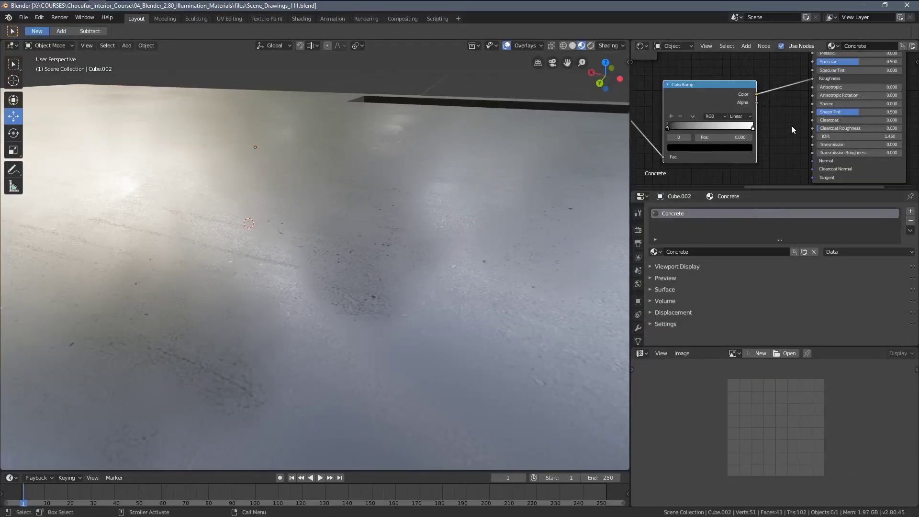
- Move the roughness ColorRamp's black stop to position 0.305 and check the slab's reflections
{"action": "scroll", "coordinate": [843, 79], "scroll_direction": "up", "scroll_amount": 3}
{"action": "middle_click_drag", "start_coordinate": [797, 123], "coordinate": [833, 99]}
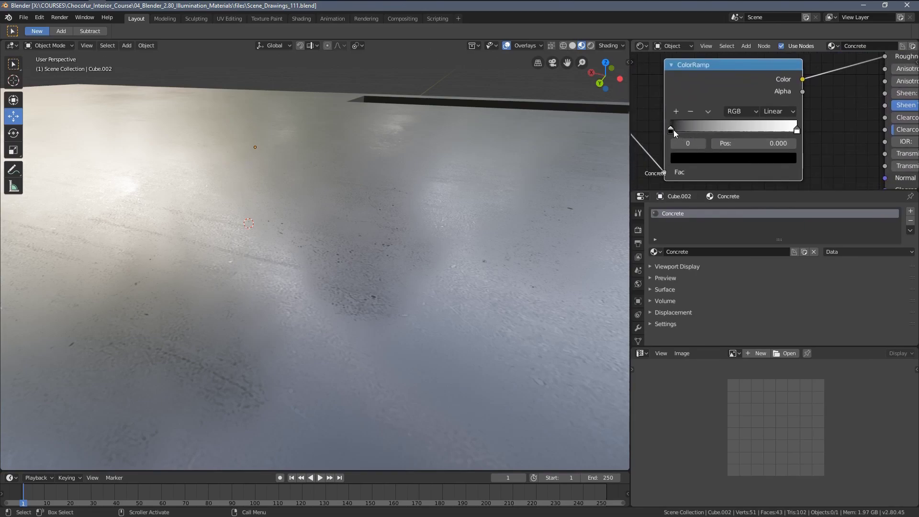
{"action": "left_click_drag", "start_coordinate": [675, 130], "coordinate": [709, 131]}
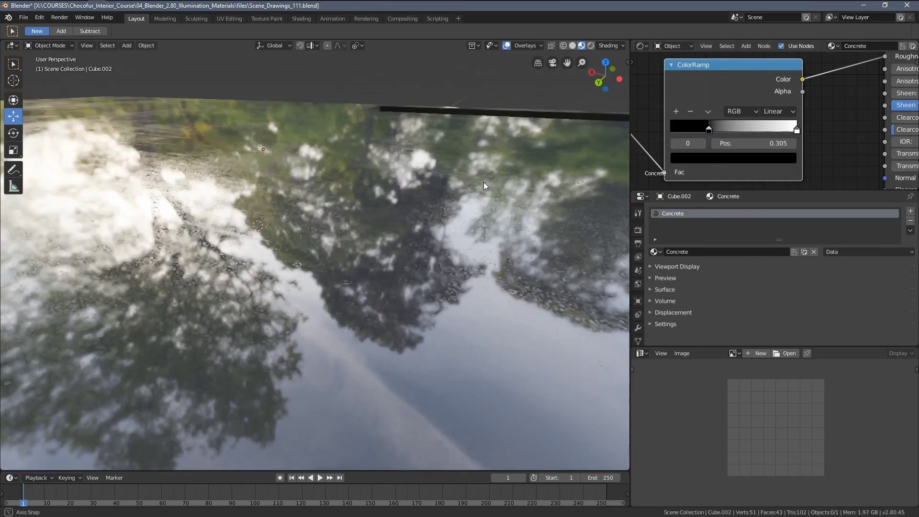
{"action": "mouse_move", "coordinate": [483, 182]}
{"action": "middle_mouse_down"}
{"action": "mouse_move", "coordinate": [462, 173]}
{"action": "mouse_move", "coordinate": [473, 184]}
{"action": "middle_mouse_up"}
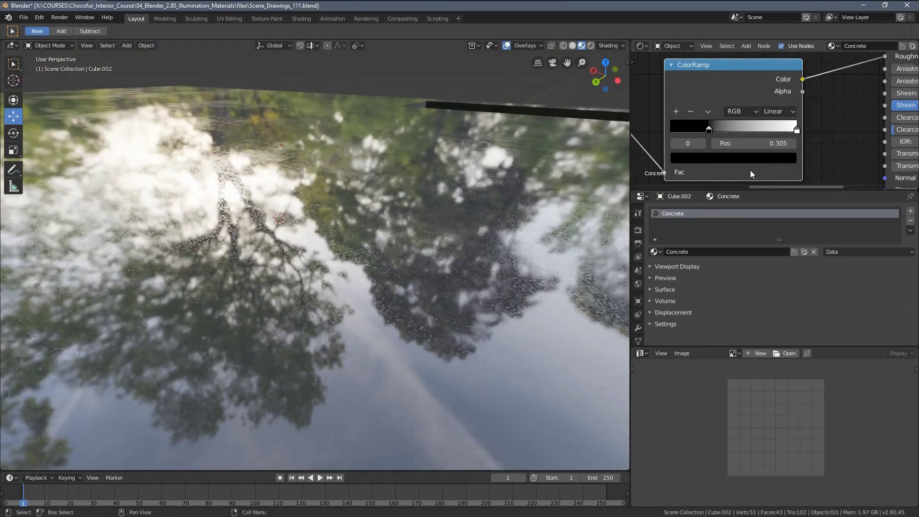
- Move the roughness ColorRamp's white stop to 0.495 and then to 0.364 to sharpen the contrast
{"action": "left_click_drag", "start_coordinate": [797, 130], "coordinate": [733, 130]}
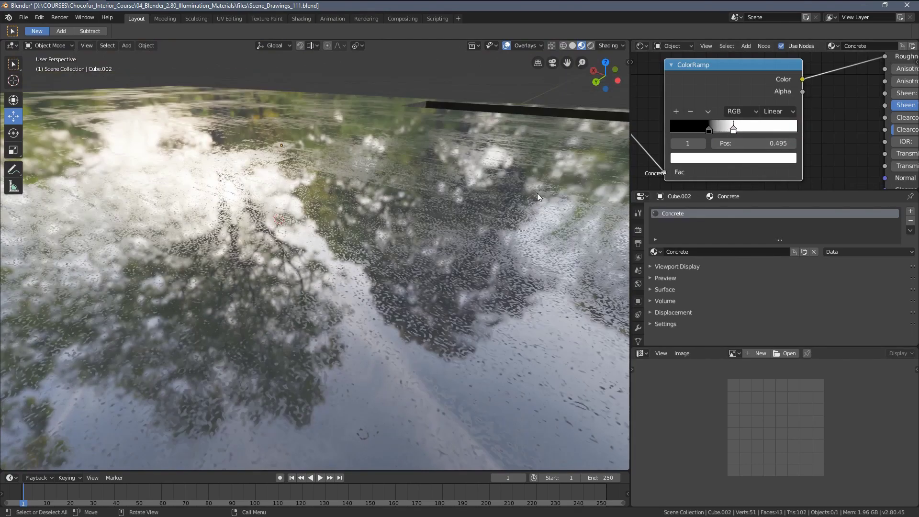
{"action": "left_click_drag", "start_coordinate": [733, 129], "coordinate": [717, 129]}
{"action": "middle_click_drag", "start_coordinate": [569, 190], "coordinate": [433, 164]}
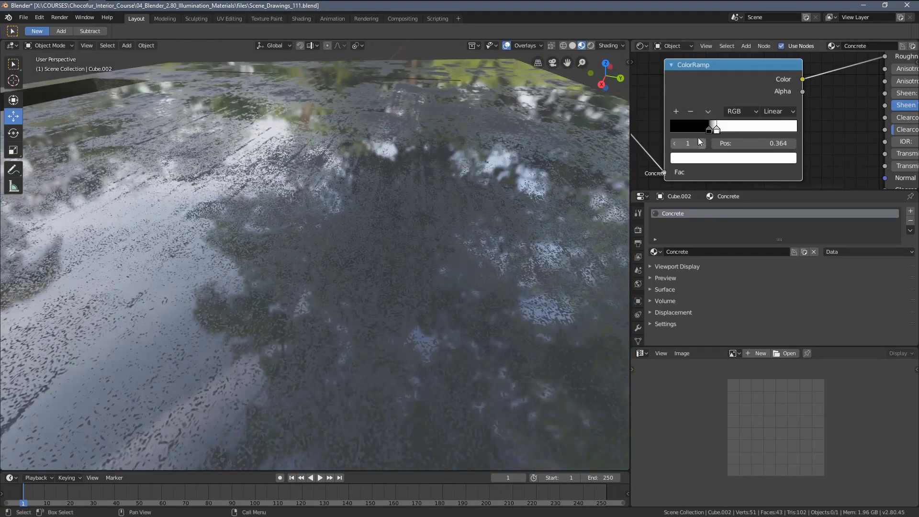
- Spread the ColorRamp's stops apart with the black stop at 0.250 and switch the interpolation to B-Spline
{"action": "mouse_move", "coordinate": [708, 130]}
{"action": "left_mouse_down"}
{"action": "mouse_move", "coordinate": [701, 131]}
{"action": "mouse_move", "coordinate": [724, 130]}
{"action": "mouse_move", "coordinate": [703, 130]}
{"action": "left_mouse_up"}
{"action": "left_click", "coordinate": [717, 130]}
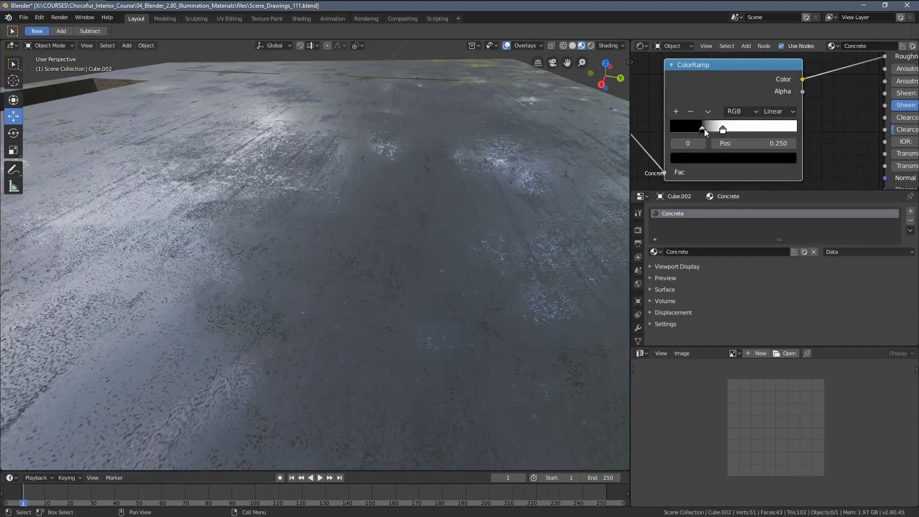
{"action": "left_click", "coordinate": [772, 113]}
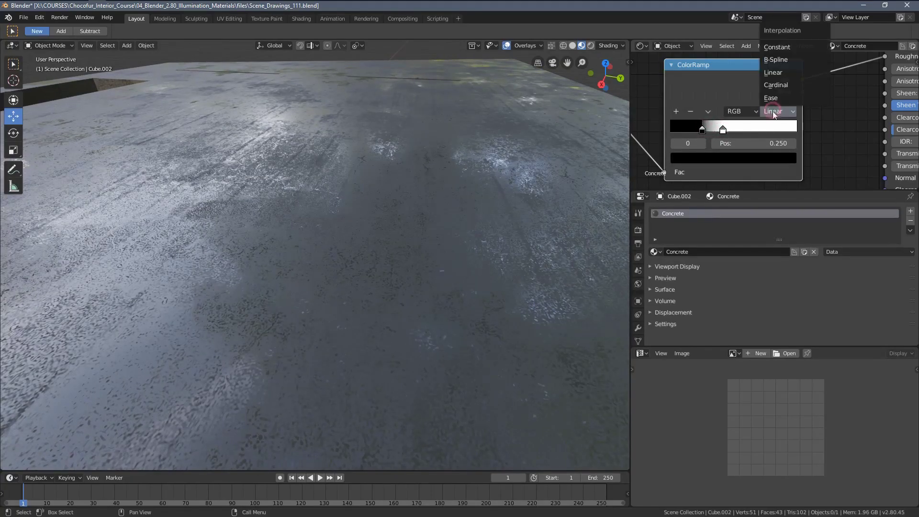
{"action": "left_click", "coordinate": [787, 62]}
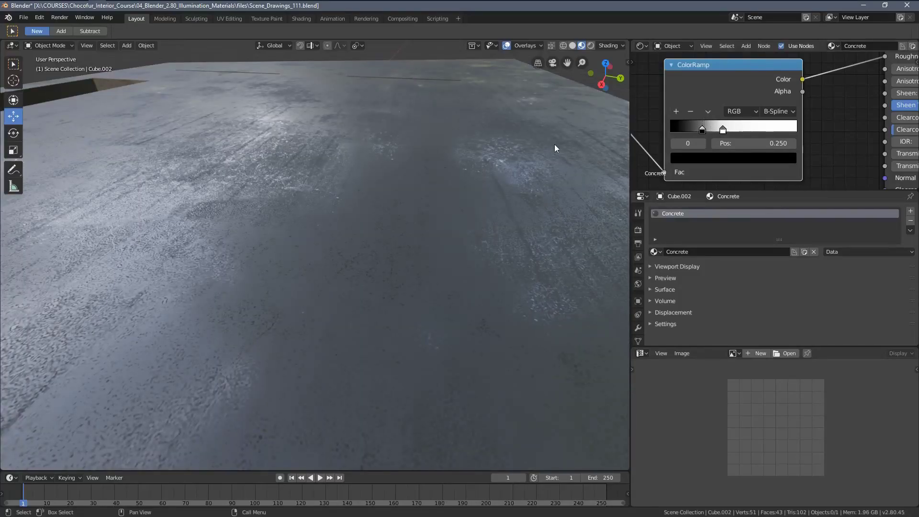
{"action": "middle_click_drag", "start_coordinate": [499, 155], "coordinate": [547, 153]}
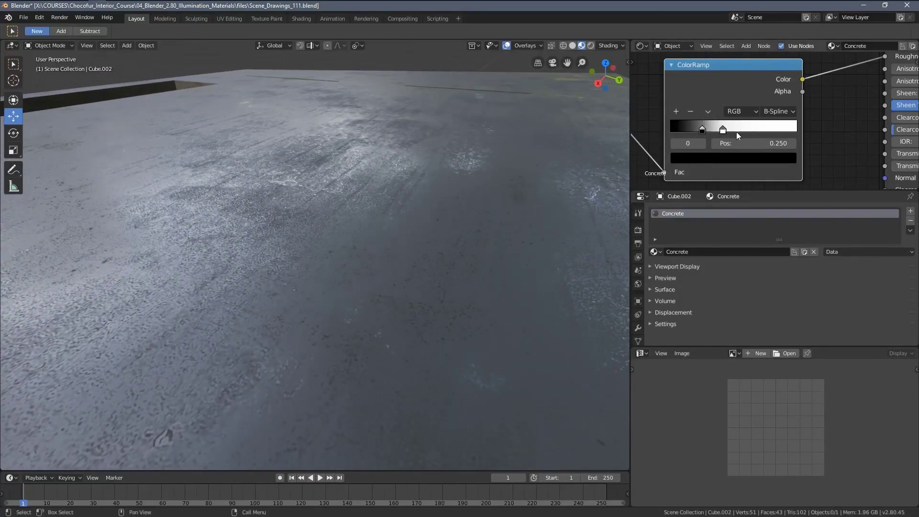
- Shift the ColorRamp's white stop further from the black one and set the black stop's position to about 0.295
{"action": "mouse_move", "coordinate": [723, 130]}
{"action": "left_mouse_down"}
{"action": "mouse_move", "coordinate": [768, 127]}
{"action": "mouse_move", "coordinate": [715, 131]}
{"action": "left_mouse_up"}
{"action": "middle_click_drag", "start_coordinate": [518, 167], "coordinate": [454, 204]}
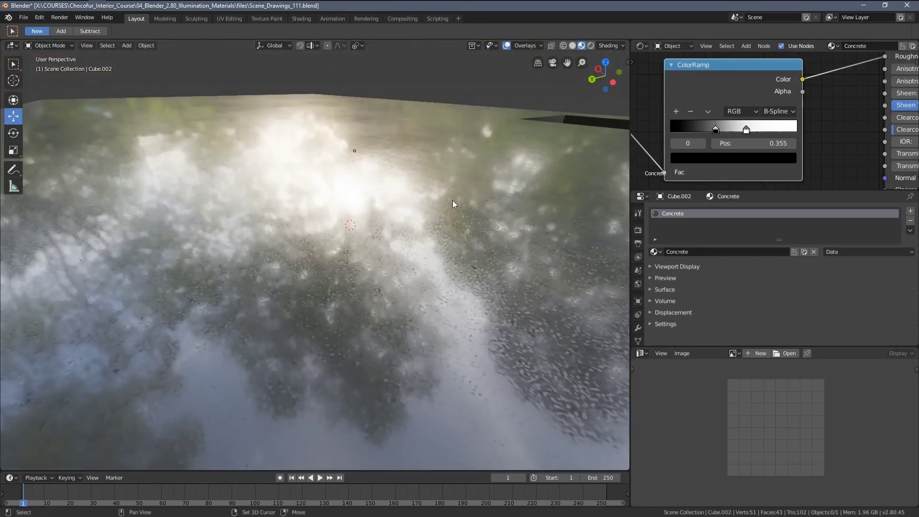
{"action": "left_click_drag", "start_coordinate": [716, 131], "coordinate": [708, 131]}
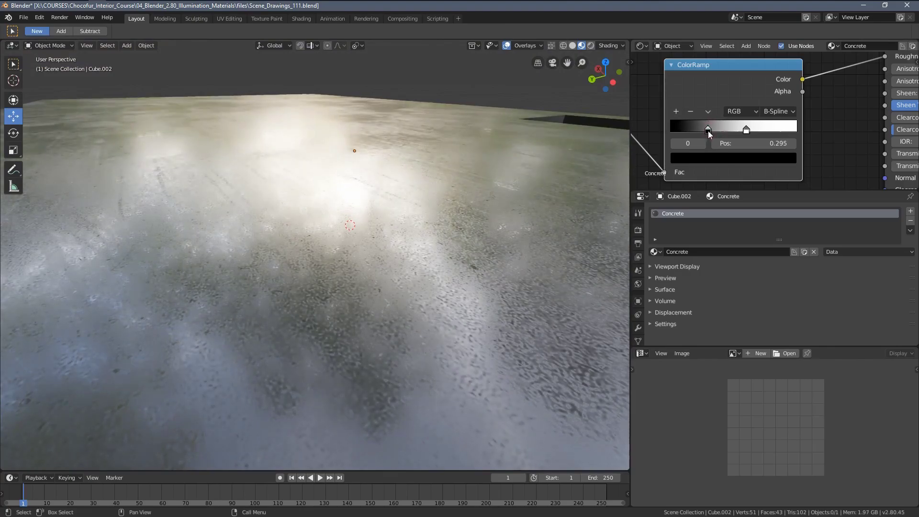
- Move the roughness ColorRamp's white stop to 0.459 and check the slab's reflections from both sides
{"action": "middle_click_drag", "start_coordinate": [594, 153], "coordinate": [229, 148]}
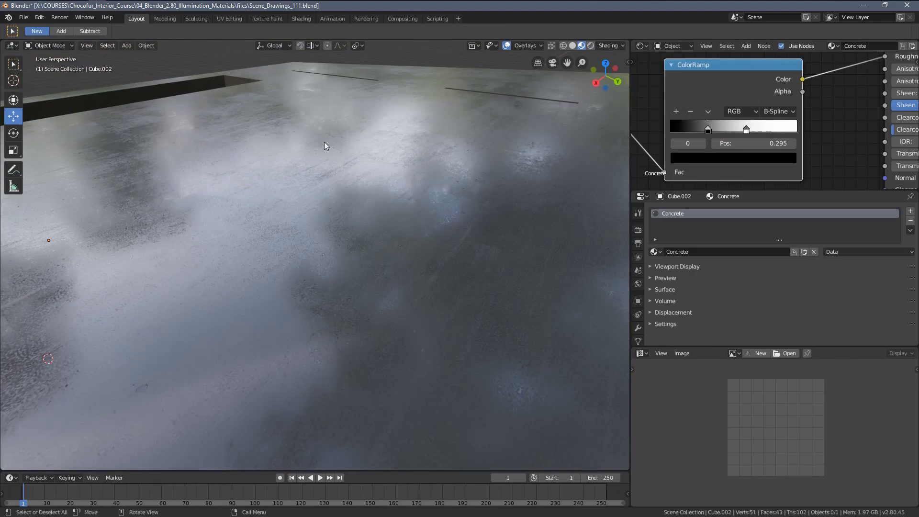
{"action": "left_click_drag", "start_coordinate": [746, 129], "coordinate": [729, 130]}
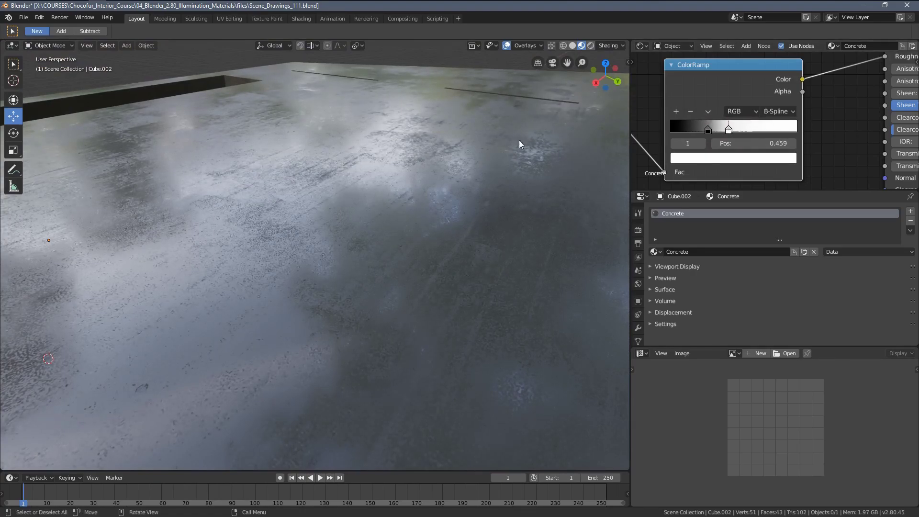
{"action": "middle_click_drag", "start_coordinate": [519, 144], "coordinate": [436, 147]}
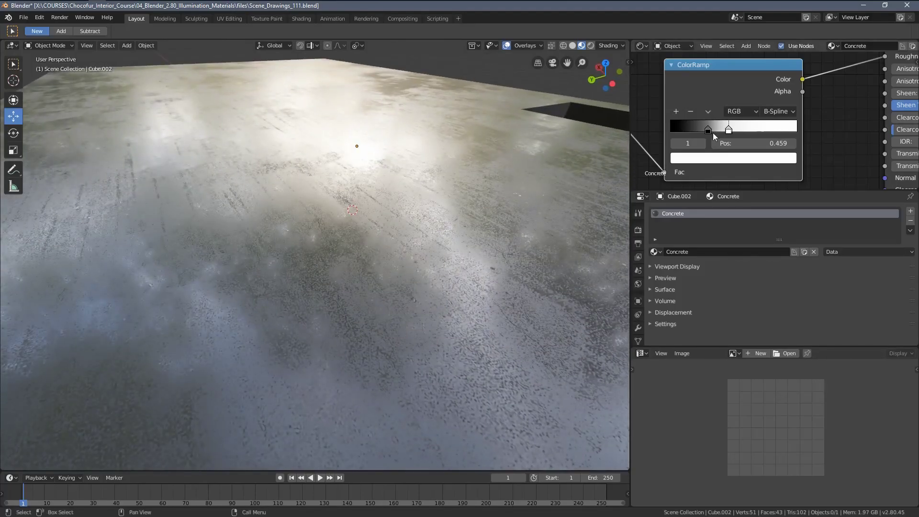
- Set the black stop's position to 0.300 and its colour value to 0.052, trying 0.807 and 0.539 for comparison
{"action": "scroll", "coordinate": [707, 129], "scroll_direction": "up", "scroll_amount": 2}
{"action": "left_click", "coordinate": [682, 132]}
{"action": "left_click", "coordinate": [703, 171]}
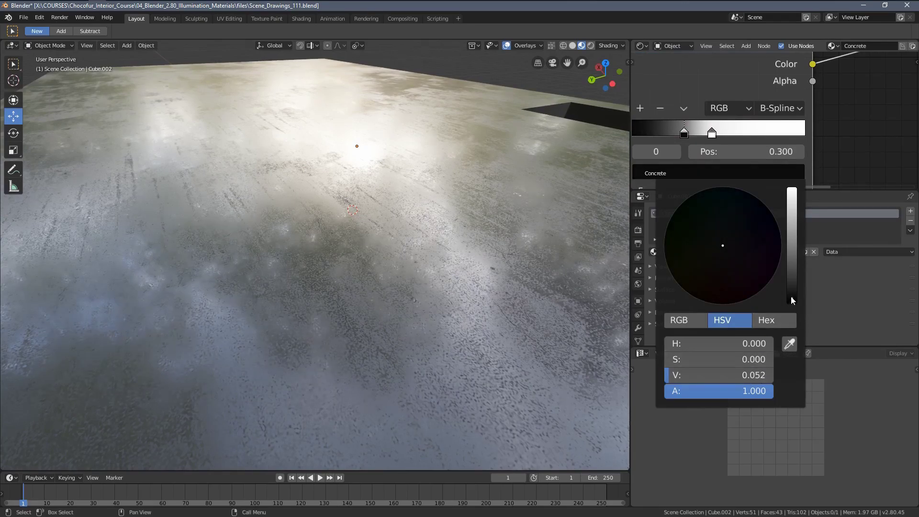
{"action": "left_click_drag", "start_coordinate": [674, 375], "coordinate": [743, 376]}
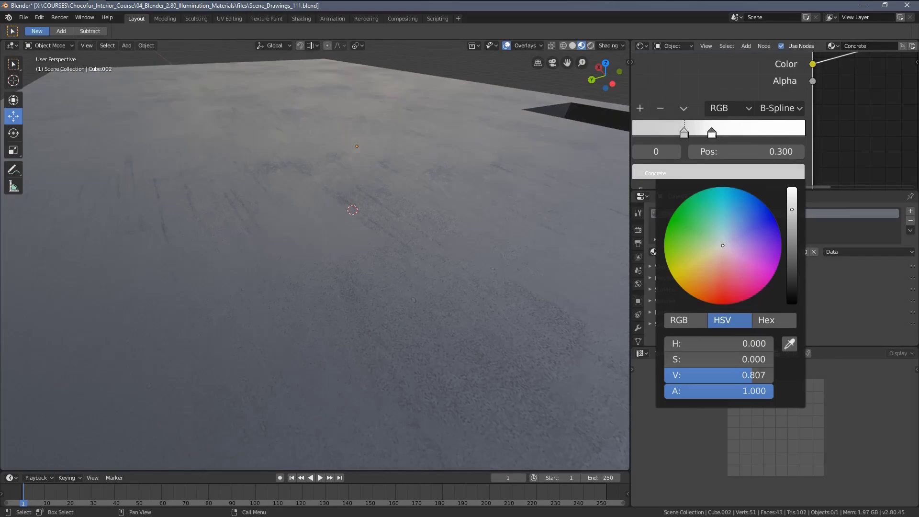
{"action": "left_click_drag", "start_coordinate": [792, 209], "coordinate": [791, 240]}
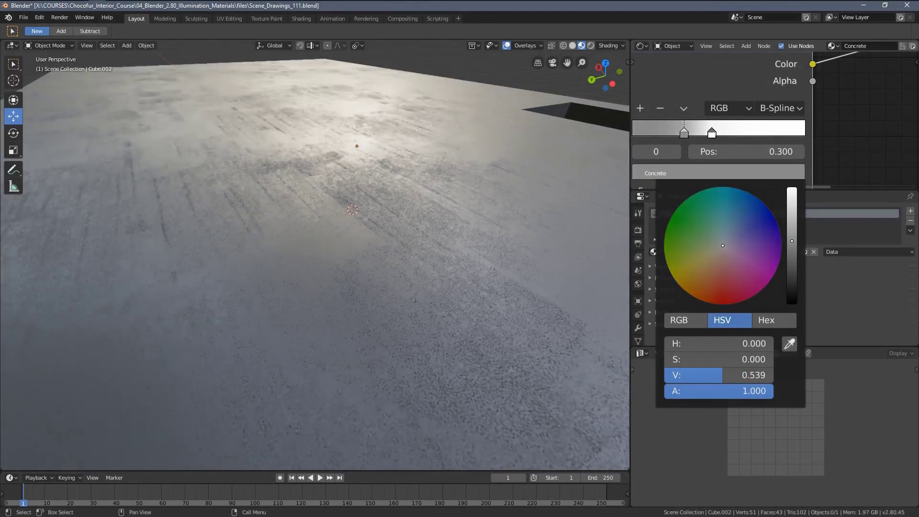
{"action": "left_click_drag", "start_coordinate": [723, 375], "coordinate": [668, 375]}
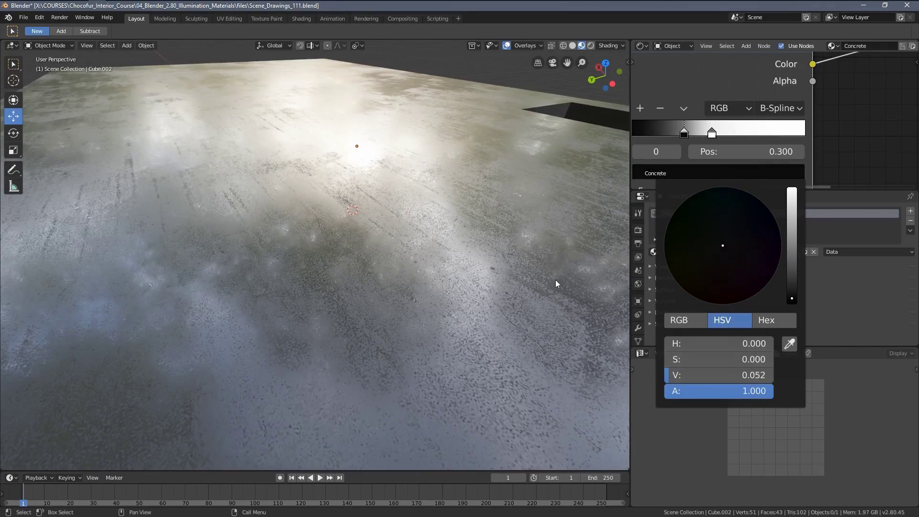
- Move the roughness ColorRamp's white stop to 0.495 and lower its colour value to 0.871
{"action": "middle_click_drag", "start_coordinate": [439, 224], "coordinate": [455, 225]}
{"action": "left_click_drag", "start_coordinate": [712, 133], "coordinate": [719, 134]}
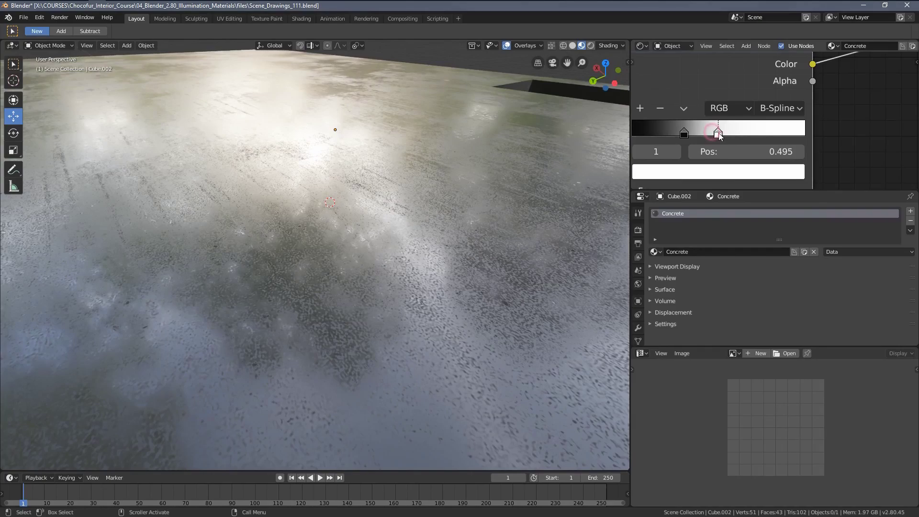
{"action": "left_click", "coordinate": [723, 171]}
{"action": "left_click_drag", "start_coordinate": [792, 188], "coordinate": [792, 201]}
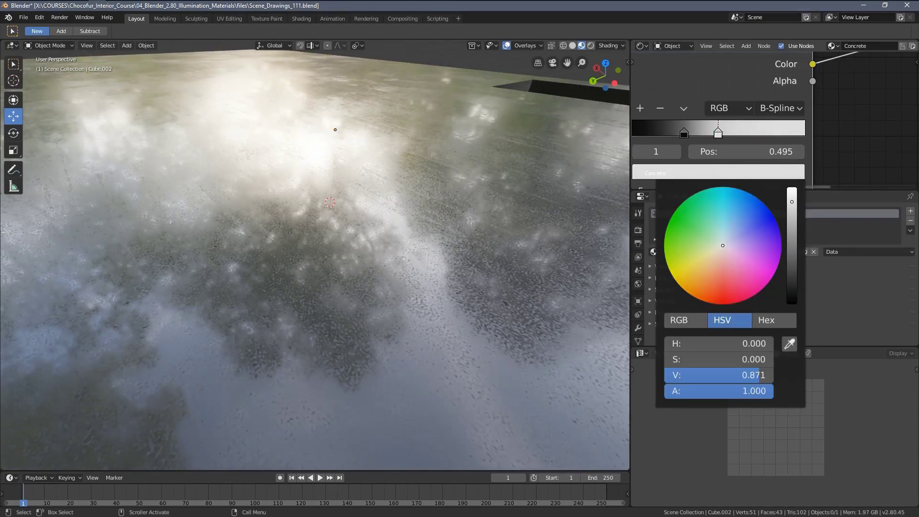
{"action": "middle_click_drag", "start_coordinate": [487, 192], "coordinate": [438, 191]}
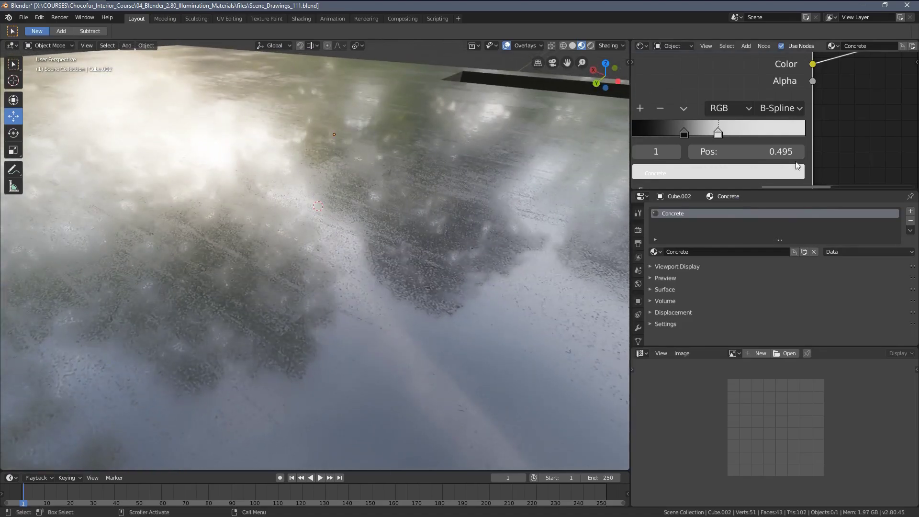
- Spread the roughness ColorRamp's stops, moving the white stop towards the bright end and the black stop to 0.245
{"action": "scroll", "coordinate": [718, 138], "scroll_direction": "down", "scroll_amount": 4}
{"action": "middle_click_drag", "start_coordinate": [719, 139], "coordinate": [756, 137]}
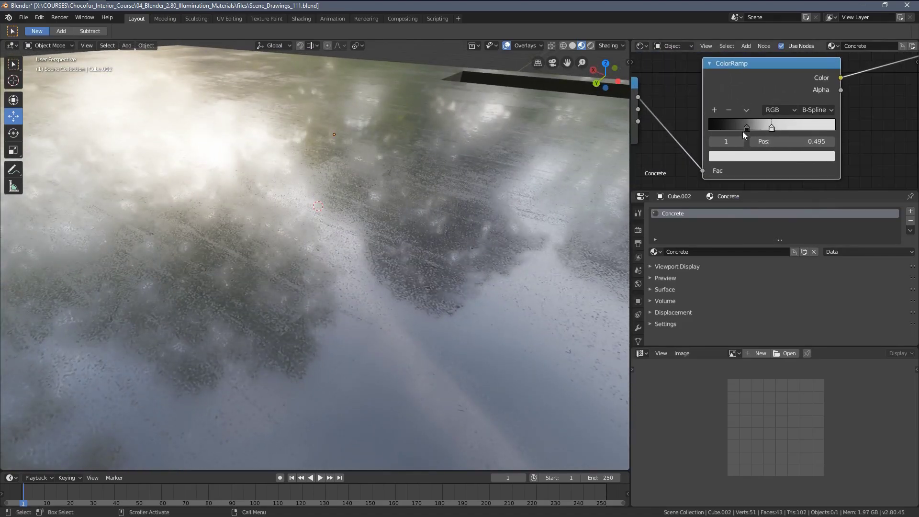
{"action": "left_click_drag", "start_coordinate": [772, 133], "coordinate": [742, 128]}
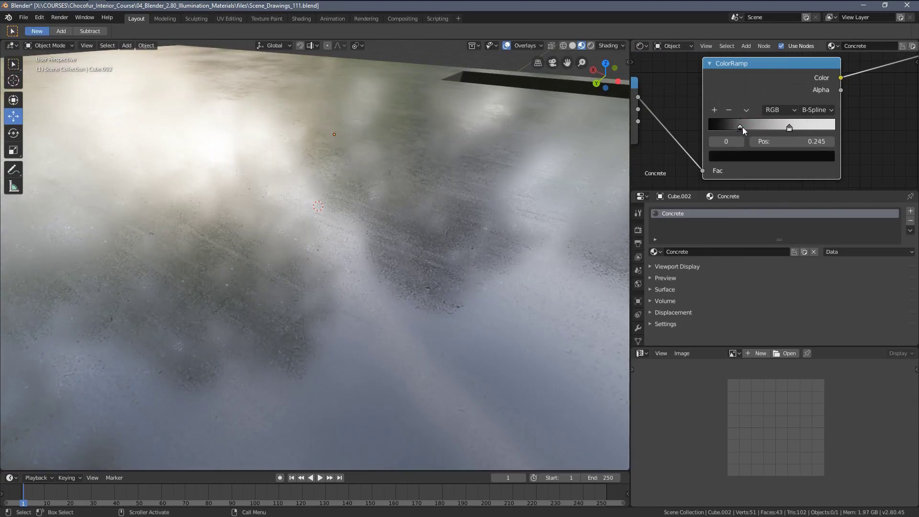
{"action": "middle_click_drag", "start_coordinate": [562, 149], "coordinate": [38, 152]}
{"action": "scroll", "coordinate": [335, 230], "scroll_direction": "down", "scroll_amount": 5}
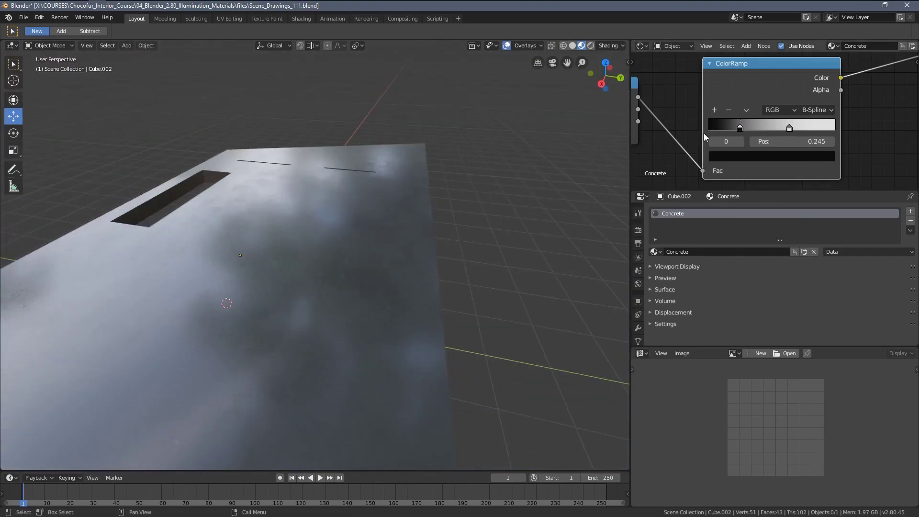
- Connect the Hue Saturation Value node's Color output to the Principled BSDF's Base Color and inspect the slab
{"action": "scroll", "coordinate": [851, 87], "scroll_direction": "down", "scroll_amount": 4}
{"action": "scroll", "coordinate": [766, 124], "scroll_direction": "up", "scroll_amount": 2}
{"action": "scroll", "coordinate": [755, 139], "scroll_direction": "up", "scroll_amount": 3}
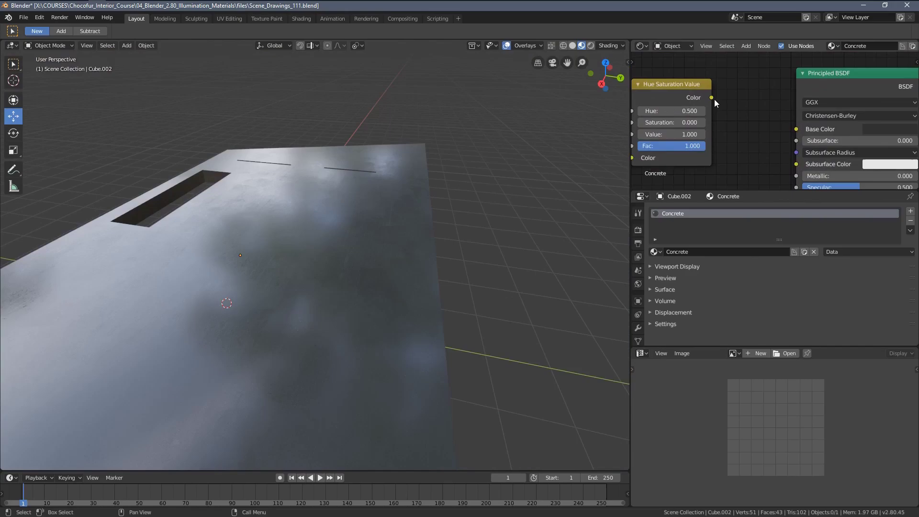
{"action": "middle_click_drag", "start_coordinate": [297, 224], "coordinate": [317, 241]}
{"action": "scroll", "coordinate": [317, 244], "scroll_direction": "up", "scroll_amount": 3}
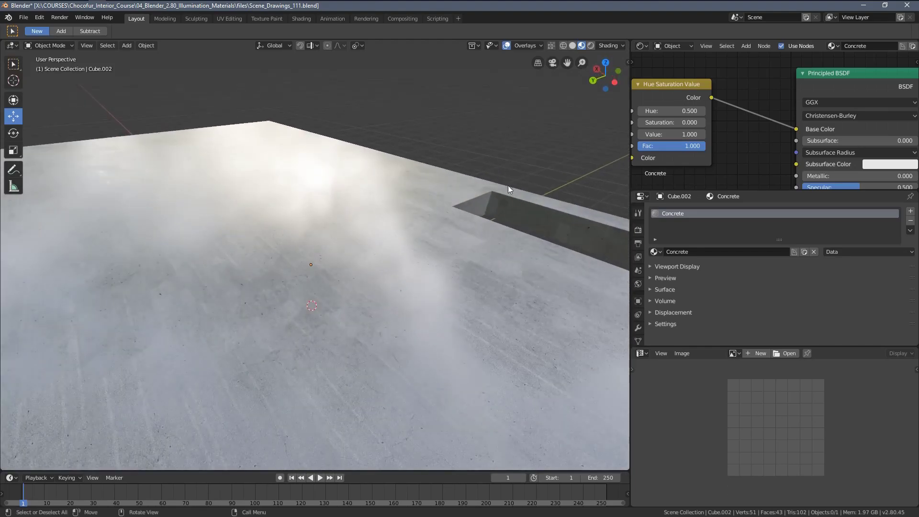
- Darken the concrete by setting the Hue Saturation Value node's Value to 0.6 and then to 0.5
{"action": "left_click", "coordinate": [676, 134]}
{"action": "type", "text": "/5"}
{"action": "key", "text": "Return"}
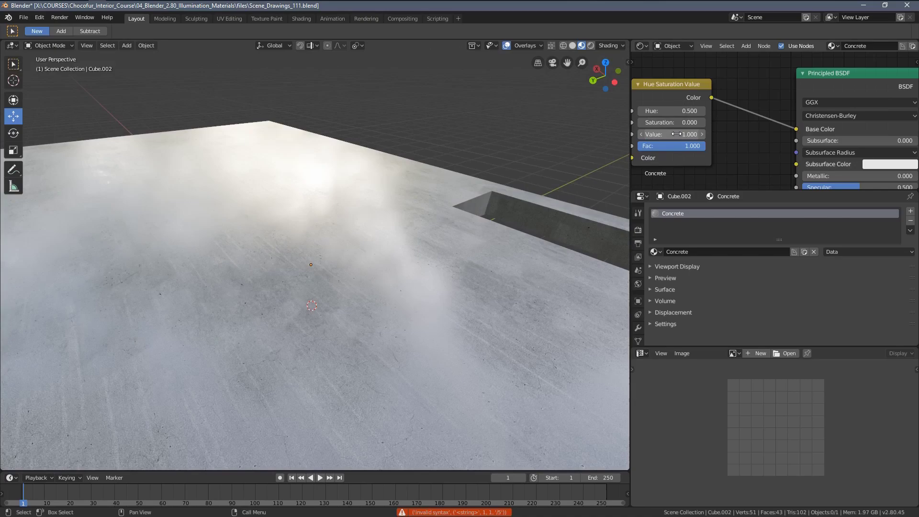
{"action": "left_click_drag", "start_coordinate": [682, 135], "coordinate": [680, 135]}
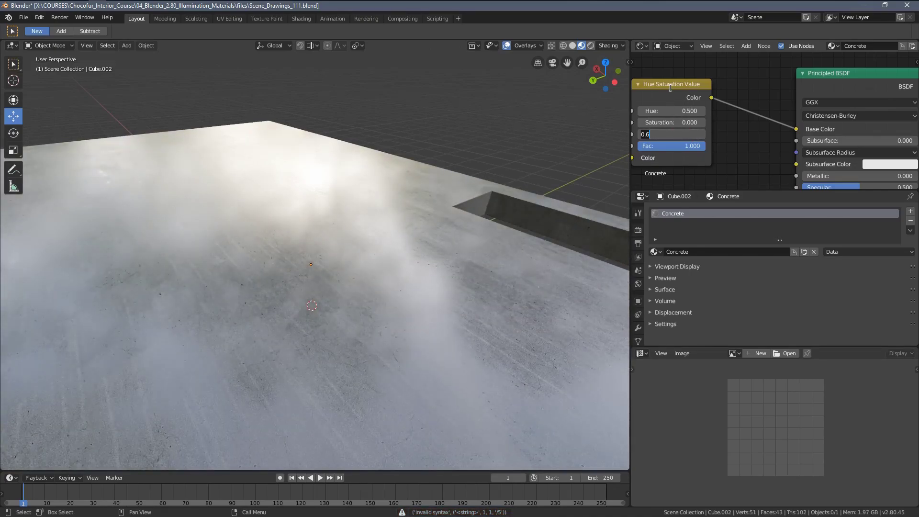
{"action": "key", "text": "Return"}
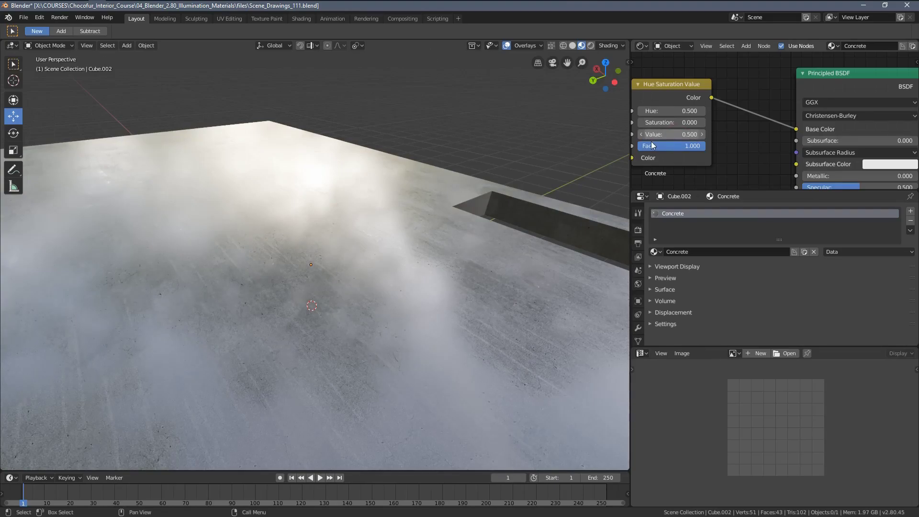
{"action": "middle_click_drag", "start_coordinate": [604, 138], "coordinate": [488, 194]}
- Disconnect the ColorRamp from the Principled BSDF's Roughness and the Hue Saturation Value node from its Base Color
{"action": "scroll", "coordinate": [703, 139], "scroll_direction": "down", "scroll_amount": 4}
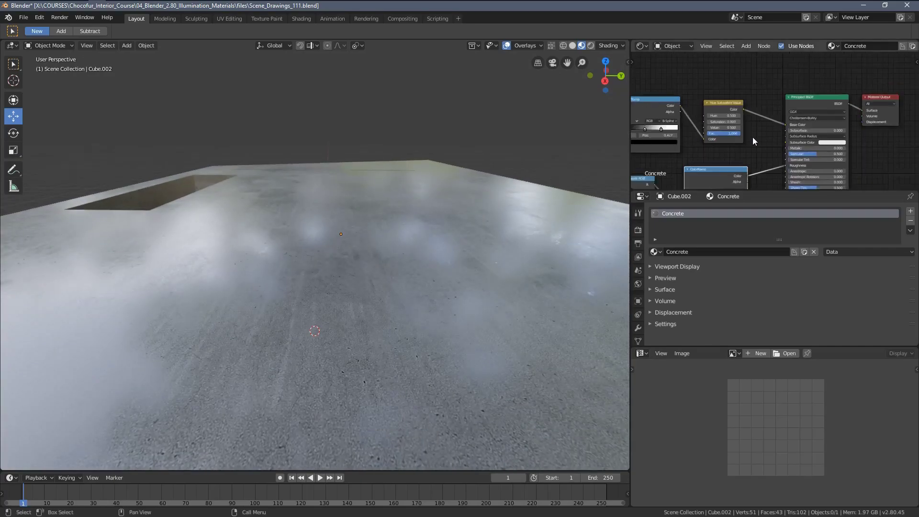
{"action": "scroll", "coordinate": [772, 126], "scroll_direction": "up", "scroll_amount": 2}
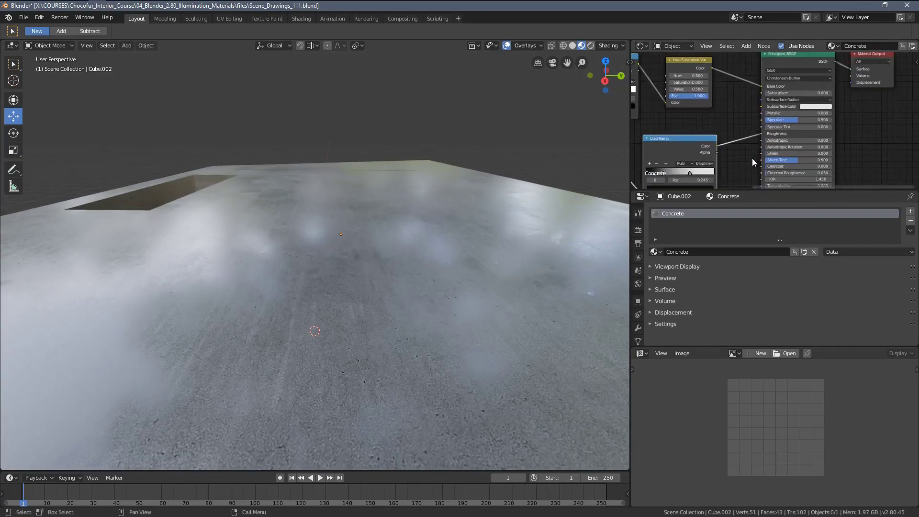
{"action": "middle_click_drag", "start_coordinate": [752, 159], "coordinate": [778, 154]}
{"action": "scroll", "coordinate": [786, 136], "scroll_direction": "up", "scroll_amount": 1}
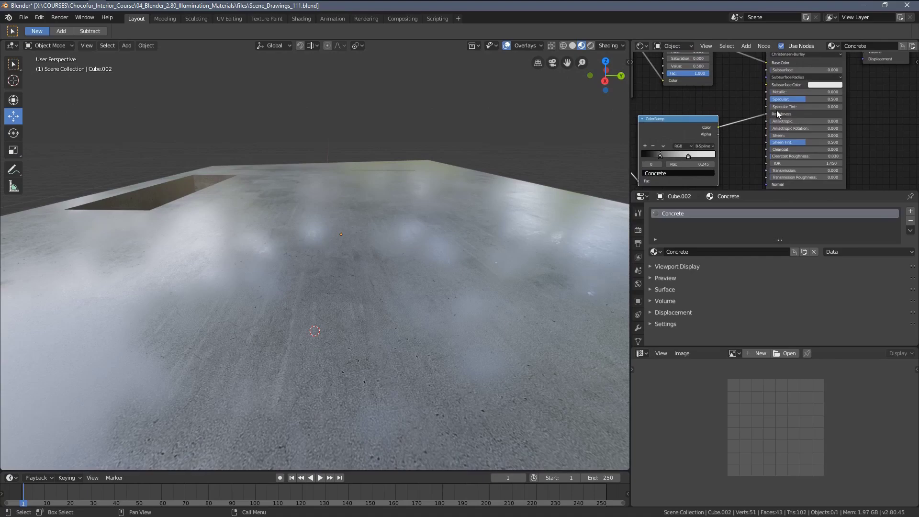
{"action": "left_click_drag", "start_coordinate": [768, 114], "coordinate": [757, 120]}
{"action": "scroll", "coordinate": [748, 129], "scroll_direction": "up", "scroll_amount": 2}
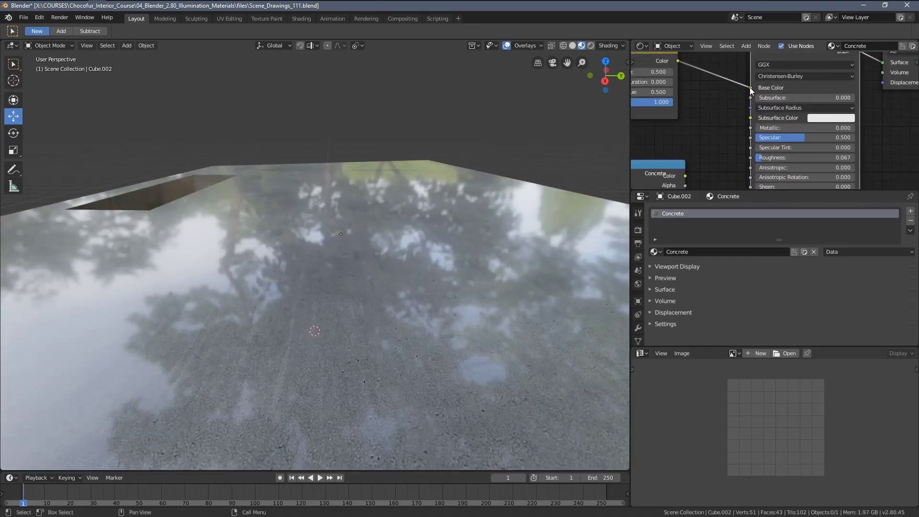
{"action": "left_click_drag", "start_coordinate": [750, 88], "coordinate": [726, 100]}
- Shift the roughness ColorRamp node nearer the Principled BSDF and save the file as Scene_Drawings_112.blend
{"action": "scroll", "coordinate": [712, 124], "scroll_direction": "down", "scroll_amount": 4}
{"action": "middle_click_drag", "start_coordinate": [705, 133], "coordinate": [776, 111]}
{"action": "left_click_drag", "start_coordinate": [736, 132], "coordinate": [745, 121]}
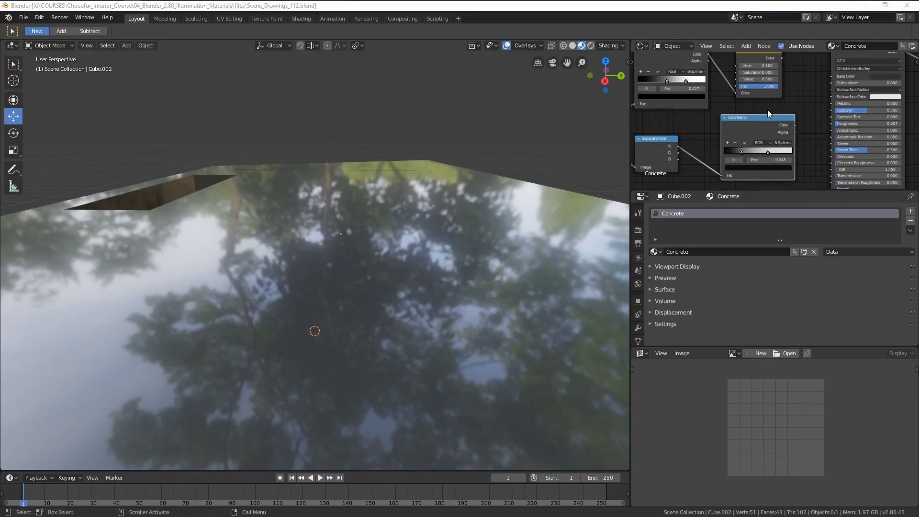
{"action": "scroll", "coordinate": [768, 110], "scroll_direction": "down", "scroll_amount": 2}
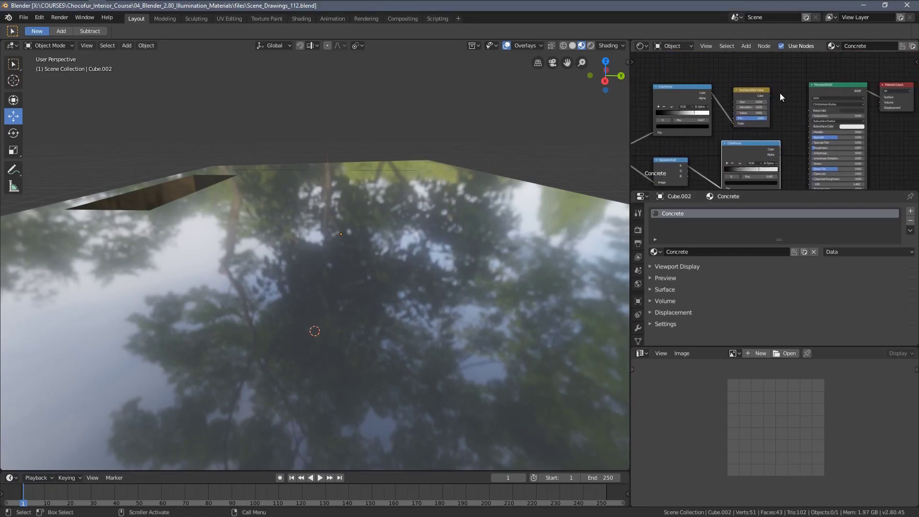
{"action": "scroll", "coordinate": [785, 160], "scroll_direction": "down", "scroll_amount": 3}
{"action": "middle_click_drag", "start_coordinate": [770, 157], "coordinate": [777, 100]}
{"action": "scroll", "coordinate": [721, 145], "scroll_direction": "up", "scroll_amount": 4}
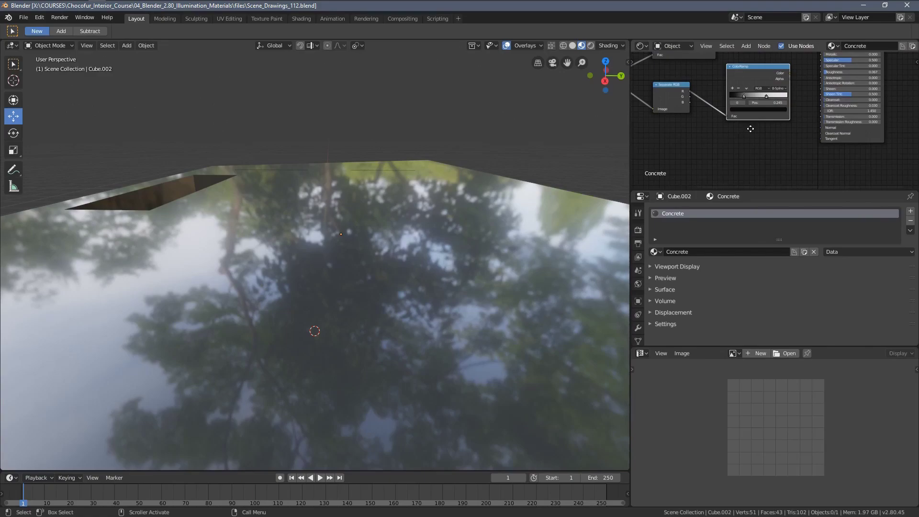
{"action": "middle_click_drag", "start_coordinate": [749, 128], "coordinate": [786, 107]}
{"action": "scroll", "coordinate": [765, 134], "scroll_direction": "up", "scroll_amount": 1}
- Check the slab's plain reflections from the bright side and move the Separate RGB node slightly down
{"action": "middle_click_drag", "start_coordinate": [503, 219], "coordinate": [303, 230]}
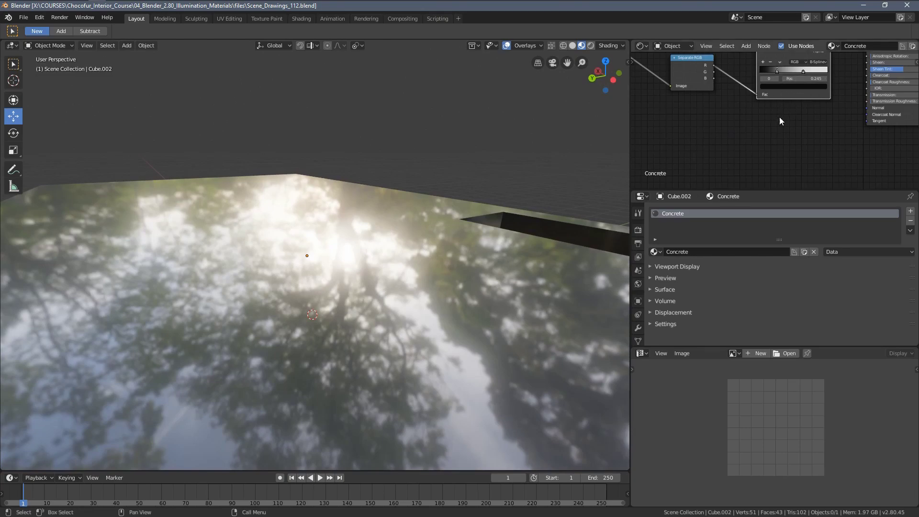
{"action": "scroll", "coordinate": [780, 118], "scroll_direction": "down", "scroll_amount": 1}
{"action": "middle_click_drag", "start_coordinate": [779, 118], "coordinate": [745, 167]}
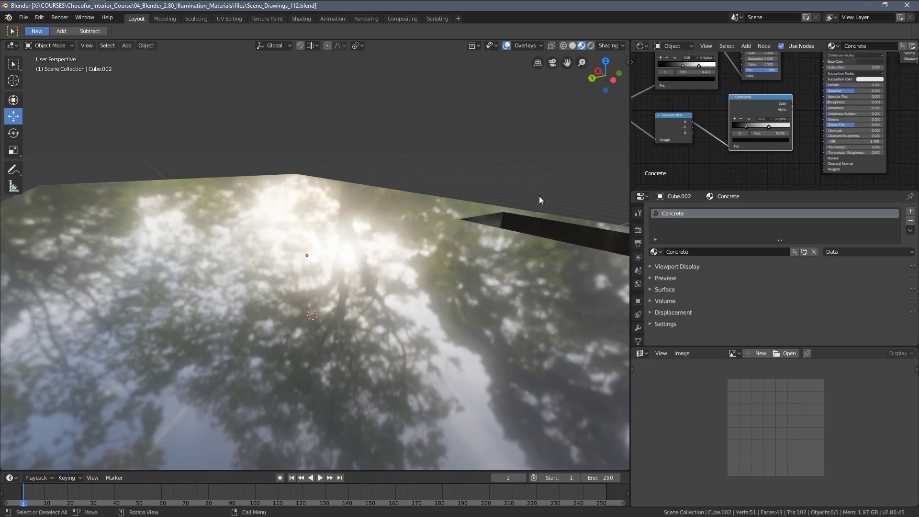
{"action": "middle_click_drag", "start_coordinate": [689, 141], "coordinate": [713, 116]}
{"action": "scroll", "coordinate": [714, 116], "scroll_direction": "up", "scroll_amount": 1}
{"action": "left_click_drag", "start_coordinate": [692, 87], "coordinate": [689, 105]}
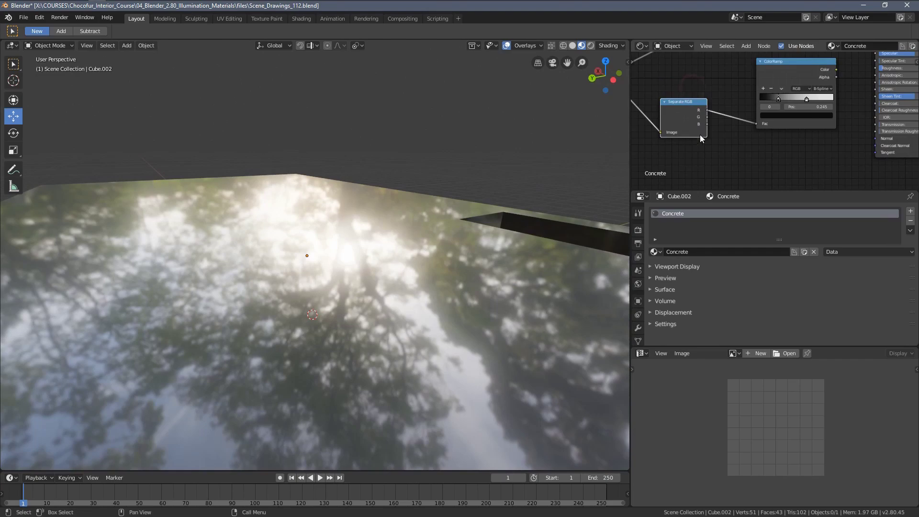
- Add a Bump node and place it below the roughness ColorRamp
{"action": "middle_click_drag", "start_coordinate": [737, 172], "coordinate": [733, 130]}
{"action": "key", "text": "shift+a"}
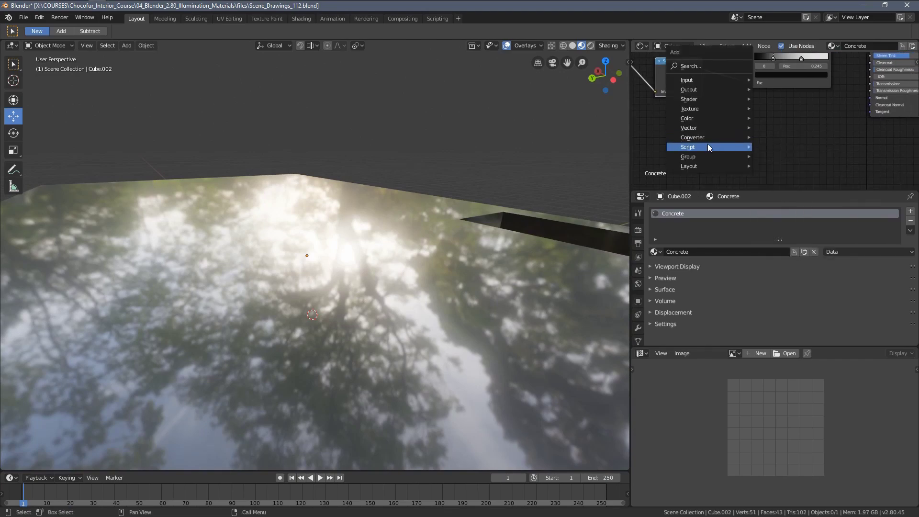
{"action": "mouse_move", "coordinate": [706, 138]}
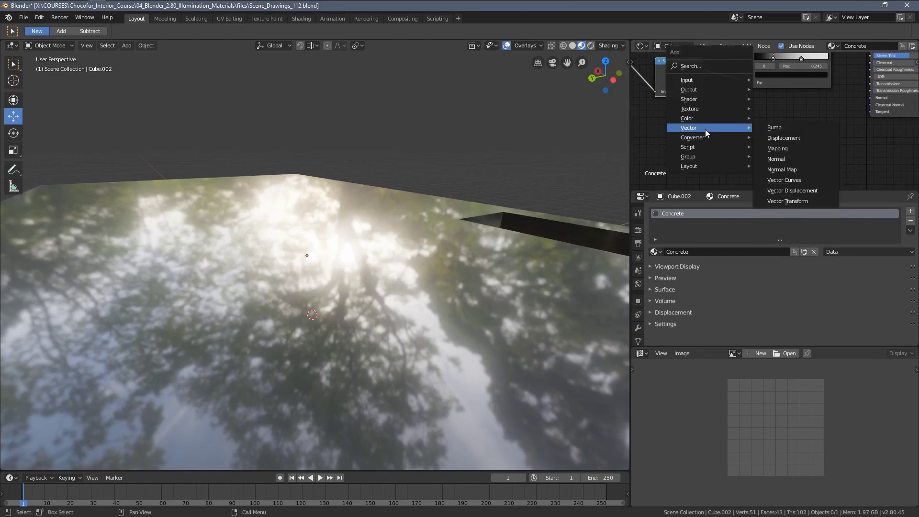
{"action": "left_click", "coordinate": [774, 129]}
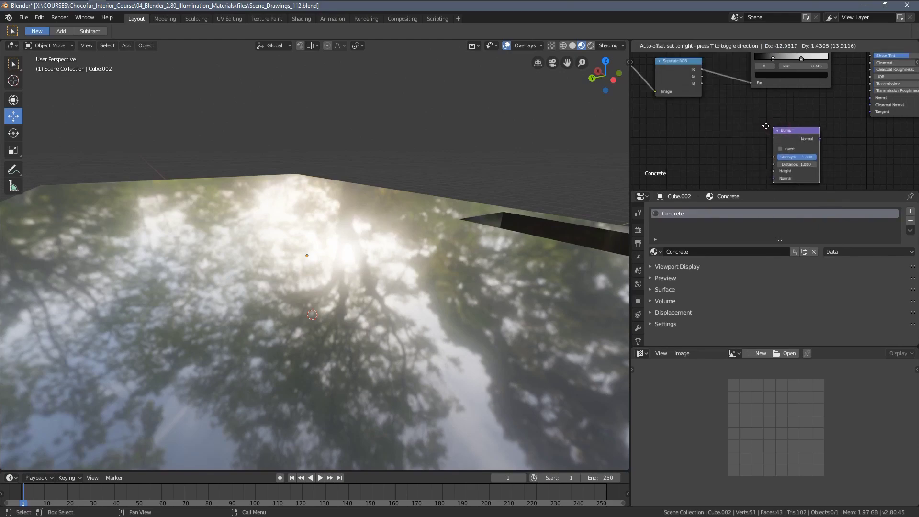
{"action": "left_click", "coordinate": [801, 125]}
{"action": "scroll", "coordinate": [713, 91], "scroll_direction": "up", "scroll_amount": 2}
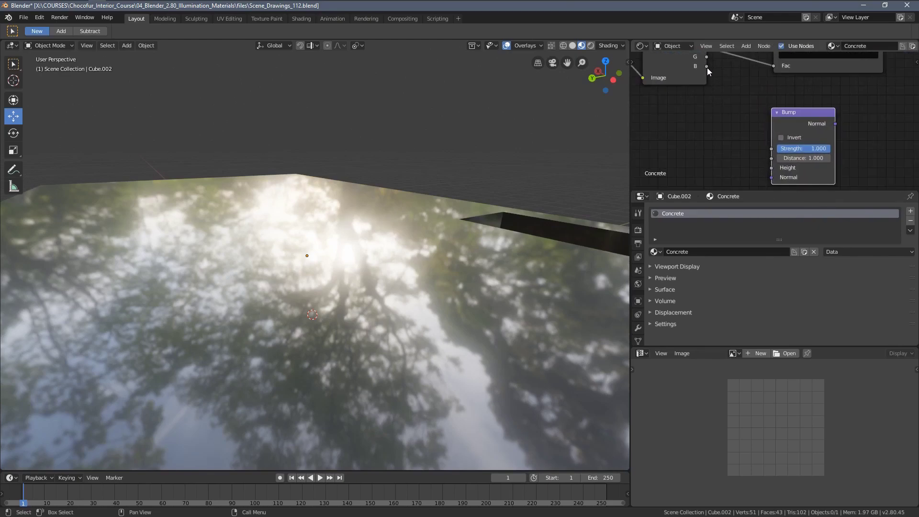
- Connect Separate RGB's B output to the Bump node's Height and its Normal output to the Principled BSDF's Normal, and inspect the relief
{"action": "left_click_drag", "start_coordinate": [707, 66], "coordinate": [733, 140]}
{"action": "left_click_drag", "start_coordinate": [764, 169], "coordinate": [770, 169]}
{"action": "middle_click_drag", "start_coordinate": [838, 131], "coordinate": [731, 141]}
{"action": "left_click_drag", "start_coordinate": [733, 138], "coordinate": [828, 96]}
{"action": "left_click_drag", "start_coordinate": [700, 125], "coordinate": [738, 117]}
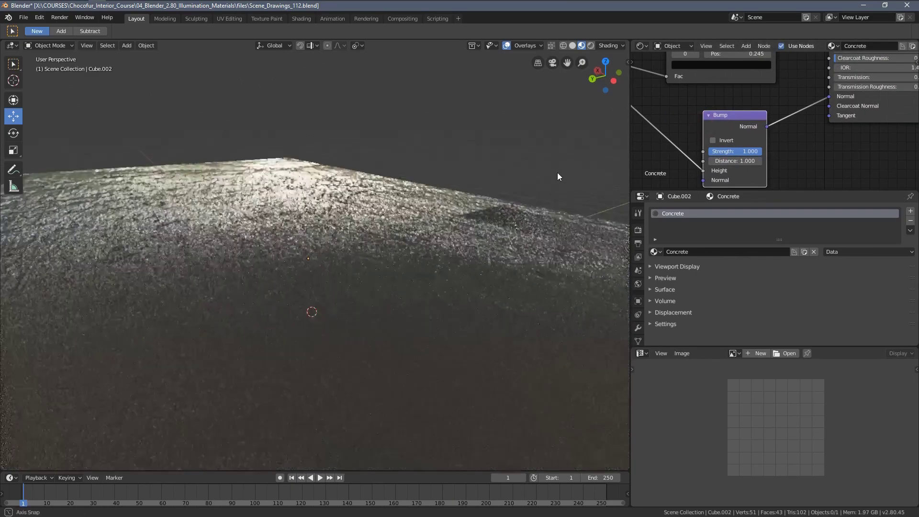
{"action": "middle_click_drag", "start_coordinate": [561, 166], "coordinate": [487, 206]}
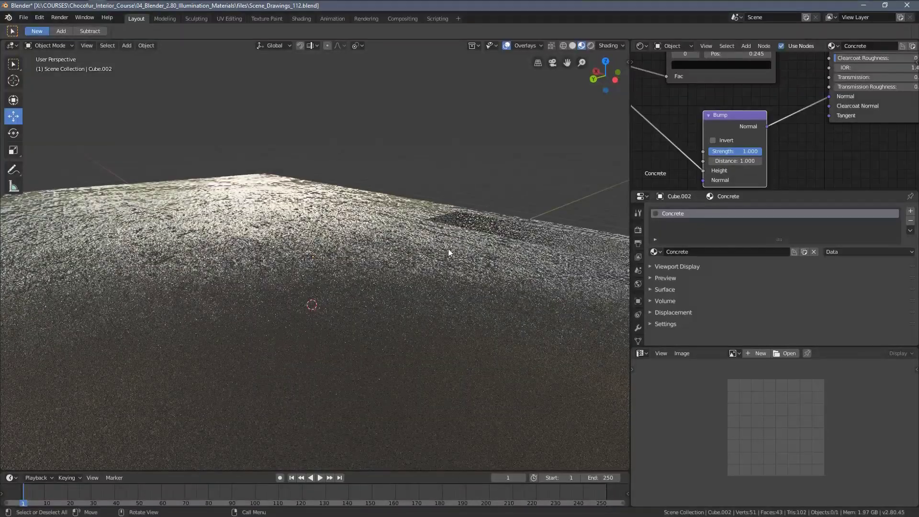
{"action": "middle_click_drag", "start_coordinate": [433, 266], "coordinate": [442, 213], "text": "shift"}
{"action": "scroll", "coordinate": [723, 152], "scroll_direction": "up", "scroll_amount": 3}
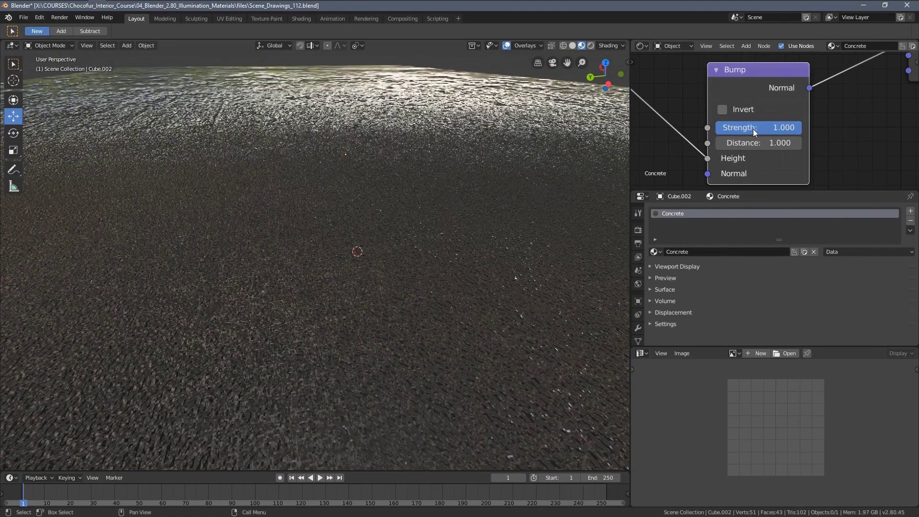
- Set the Bump node's Distance to 0.010 and shift the node away from Separate RGB to make room
{"action": "mouse_move", "coordinate": [759, 143]}
{"action": "left_mouse_down"}
{"action": "mouse_move", "coordinate": [700, 143]}
{"action": "mouse_move", "coordinate": [772, 143]}
{"action": "left_mouse_up"}
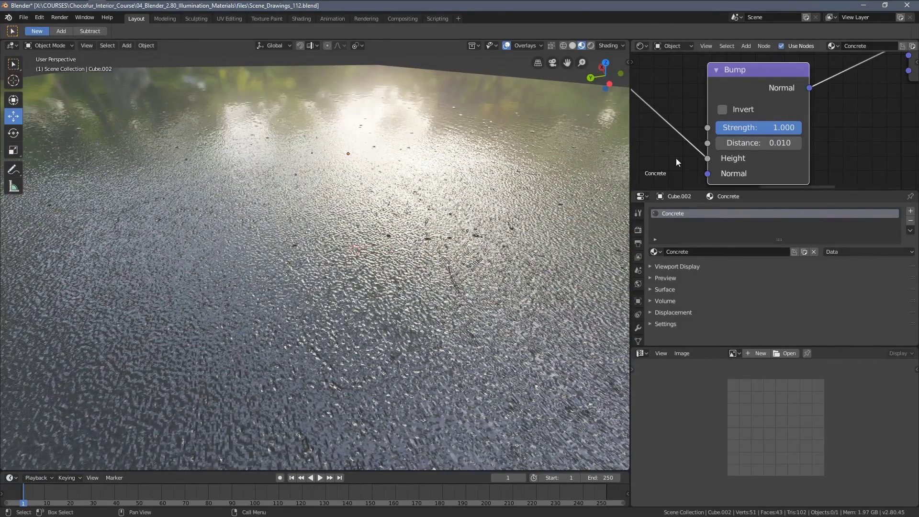
{"action": "middle_click_drag", "start_coordinate": [537, 199], "coordinate": [541, 172]}
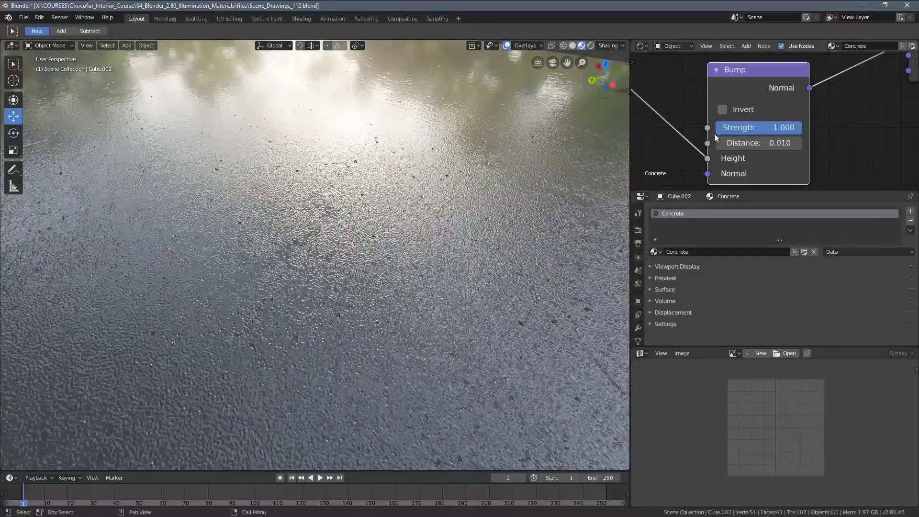
{"action": "scroll", "coordinate": [759, 126], "scroll_direction": "down", "scroll_amount": 2}
{"action": "middle_click_drag", "start_coordinate": [757, 126], "coordinate": [765, 148]}
{"action": "left_click_drag", "start_coordinate": [757, 113], "coordinate": [790, 113]}
- Add a ColorRamp node on the link between Separate RGB's B output and the Bump node's Height
{"action": "scroll", "coordinate": [724, 122], "scroll_direction": "down", "scroll_amount": 5}
{"action": "middle_click_drag", "start_coordinate": [724, 121], "coordinate": [808, 131]}
{"action": "key", "text": "shift+a"}
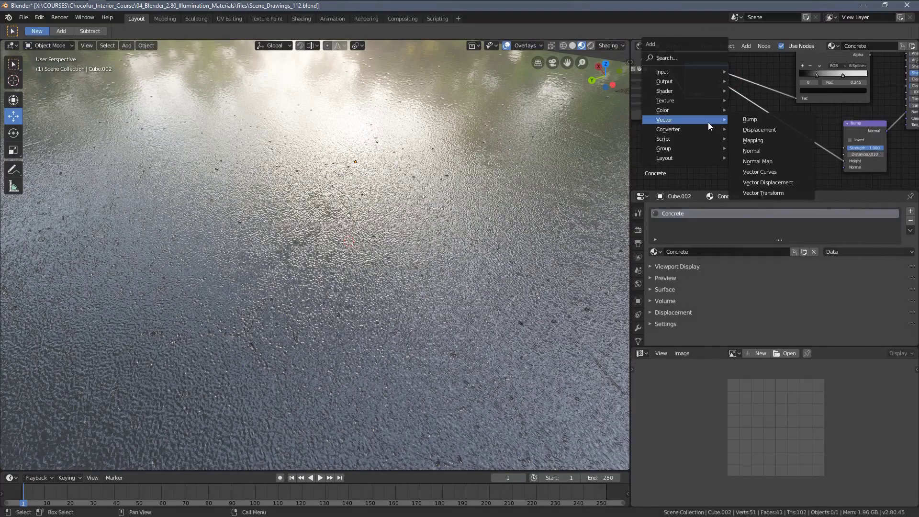
{"action": "mouse_move", "coordinate": [699, 128]}
{"action": "left_click", "coordinate": [749, 139]}
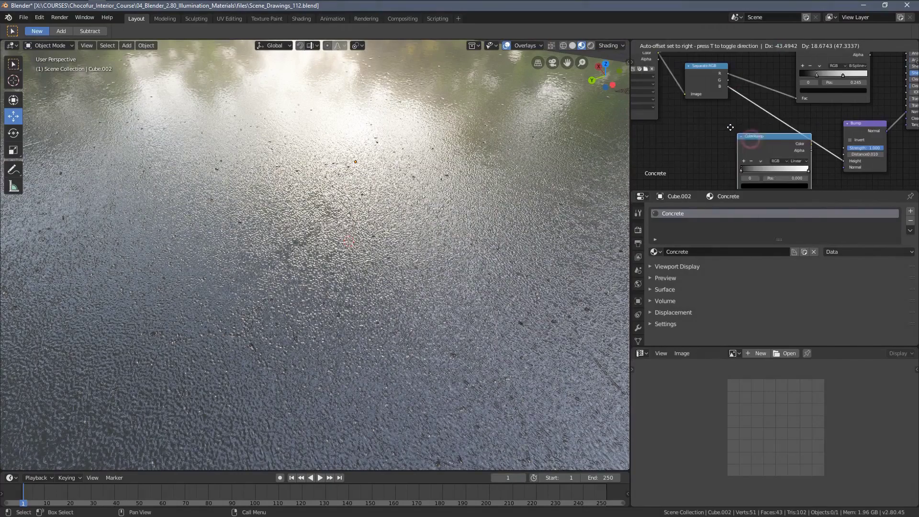
{"action": "left_click", "coordinate": [739, 111]}
{"action": "middle_click_drag", "start_coordinate": [765, 161], "coordinate": [750, 124]}
{"action": "scroll", "coordinate": [750, 124], "scroll_direction": "up", "scroll_amount": 3}
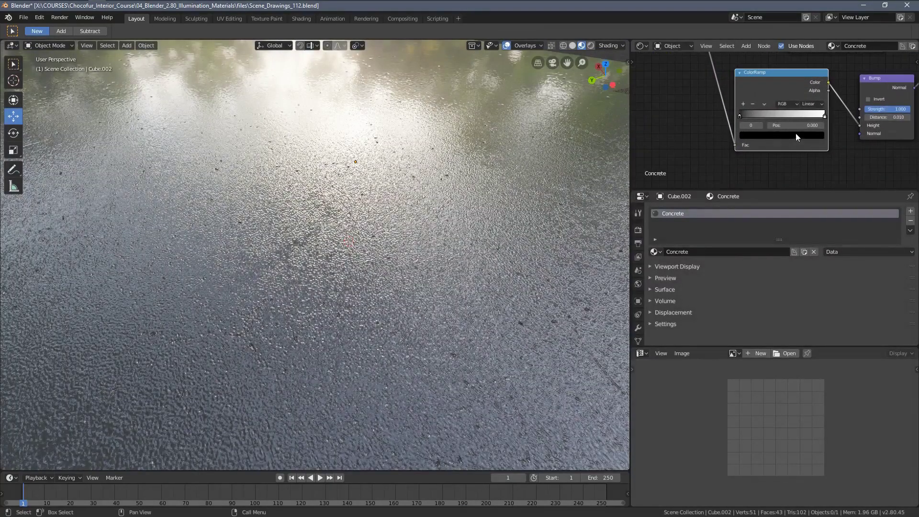
- Test the bump ColorRamp with the white stop at 0.923 and the black stop at 0.282 and 0.605, ending with black at 0.000
{"action": "scroll", "coordinate": [555, 177], "scroll_direction": "up", "scroll_amount": 3}
{"action": "scroll", "coordinate": [556, 177], "scroll_direction": "down", "scroll_amount": 4}
{"action": "middle_click_drag", "start_coordinate": [544, 133], "coordinate": [542, 182], "text": "shift"}
{"action": "middle_click_drag", "start_coordinate": [715, 137], "coordinate": [714, 133]}
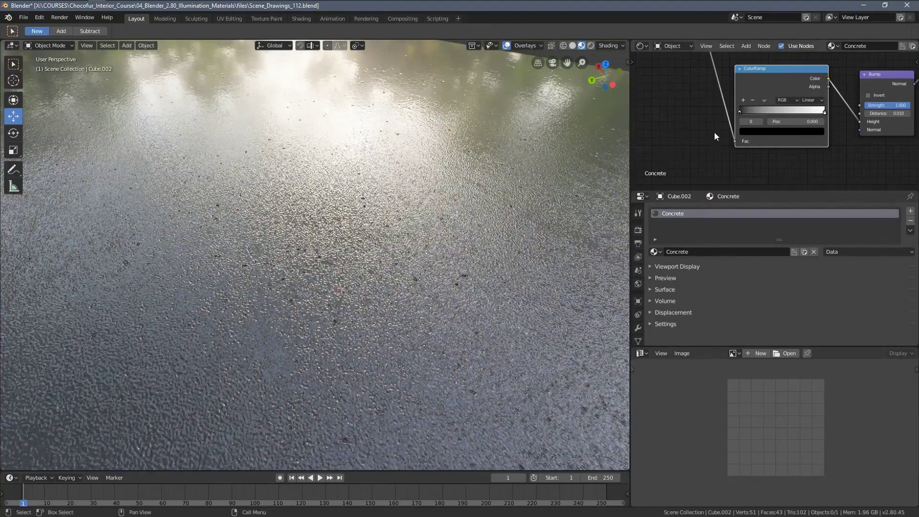
{"action": "scroll", "coordinate": [797, 135], "scroll_direction": "up", "scroll_amount": 3}
{"action": "left_click_drag", "start_coordinate": [843, 133], "coordinate": [833, 139]}
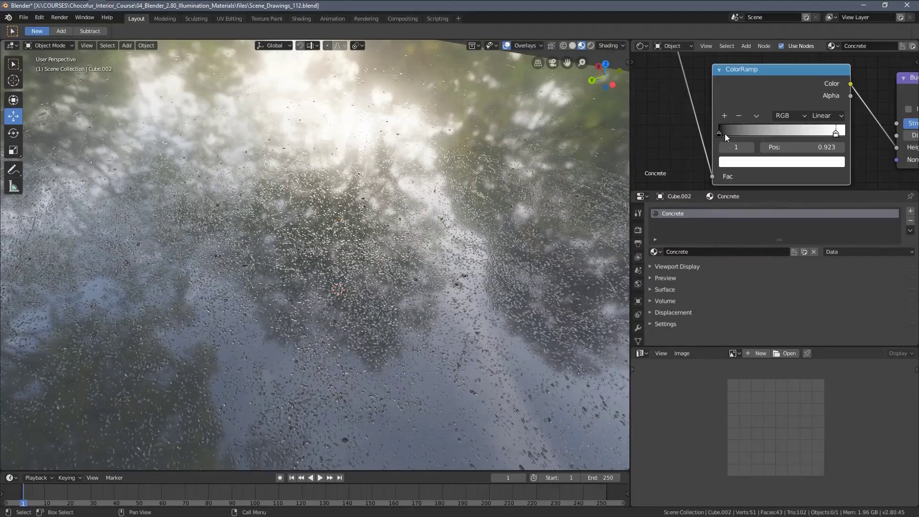
{"action": "left_click_drag", "start_coordinate": [725, 136], "coordinate": [864, 135]}
{"action": "left_click", "coordinate": [755, 133]}
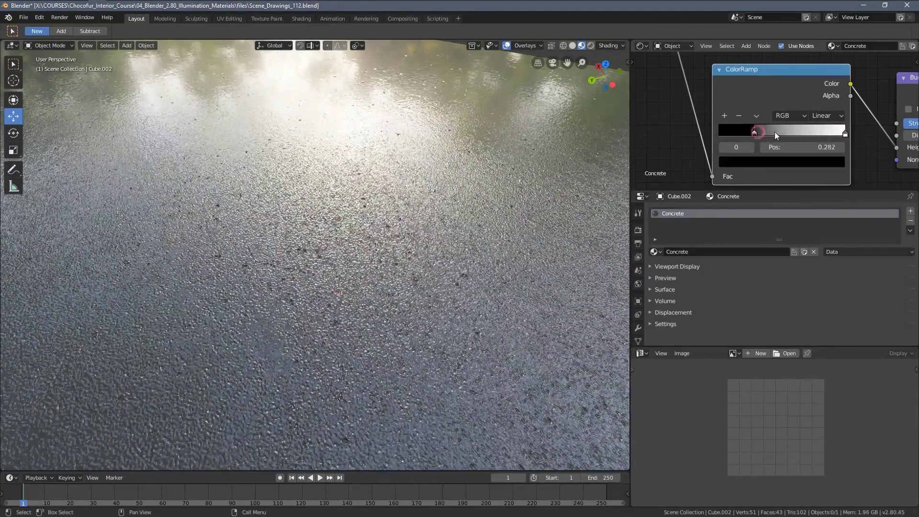
{"action": "left_click_drag", "start_coordinate": [774, 131], "coordinate": [800, 133]}
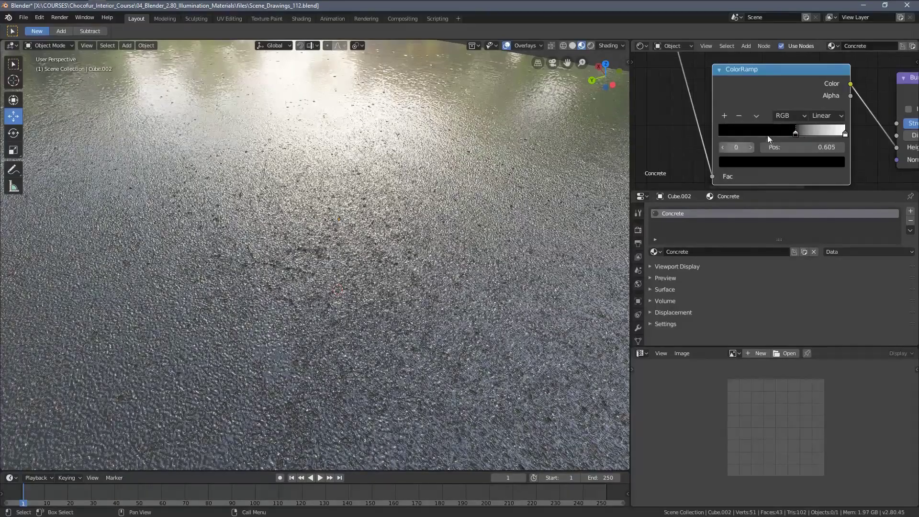
{"action": "middle_click_drag", "start_coordinate": [587, 156], "coordinate": [593, 156]}
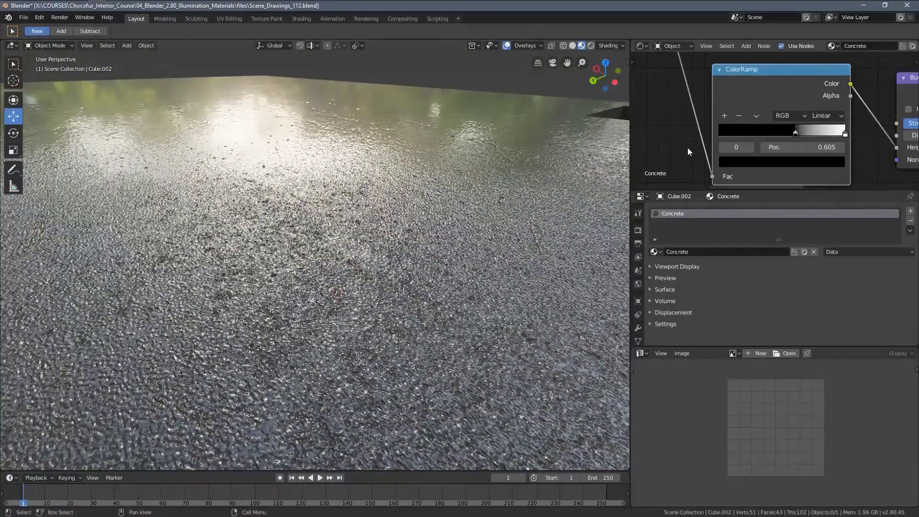
{"action": "left_click_drag", "start_coordinate": [791, 136], "coordinate": [696, 138]}
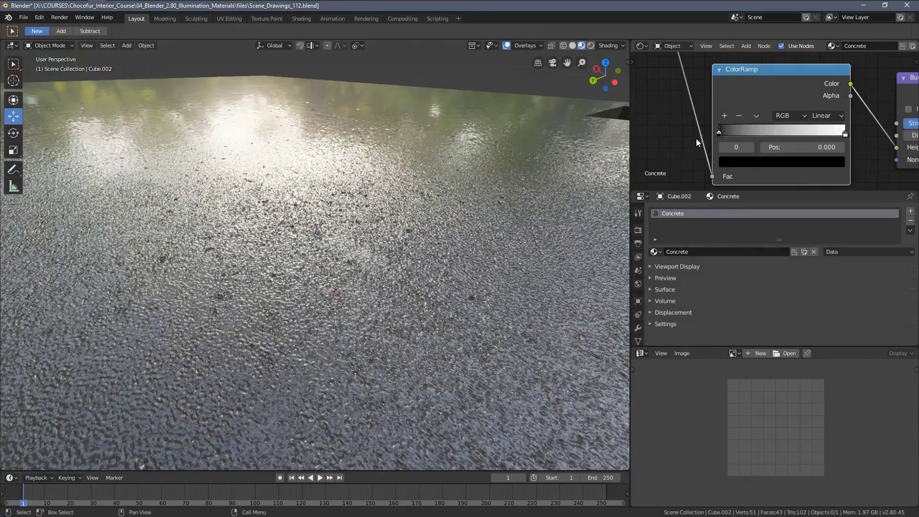
- Switch the bump ColorRamp to B-Spline interpolation and lower its white stop to about 0.577, inspecting the slab's relief
{"action": "left_click_drag", "start_coordinate": [846, 135], "coordinate": [824, 138]}
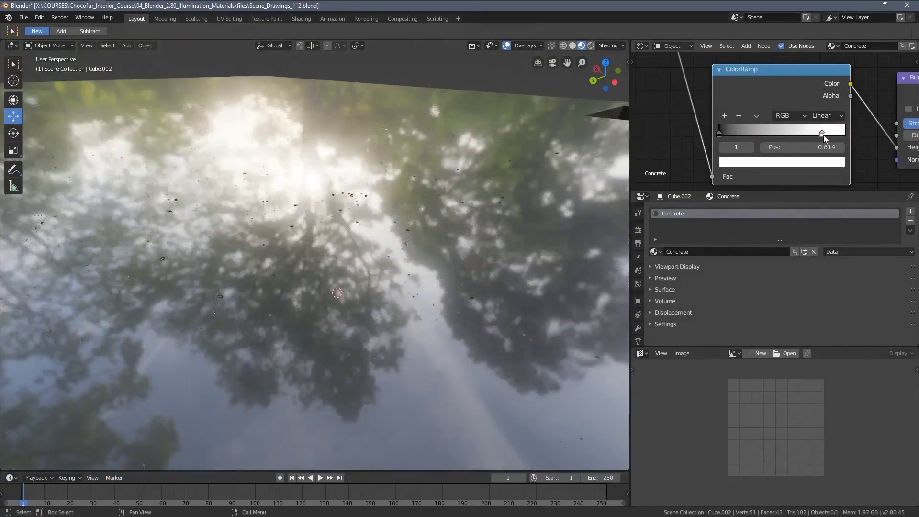
{"action": "middle_click_drag", "start_coordinate": [548, 194], "coordinate": [491, 253]}
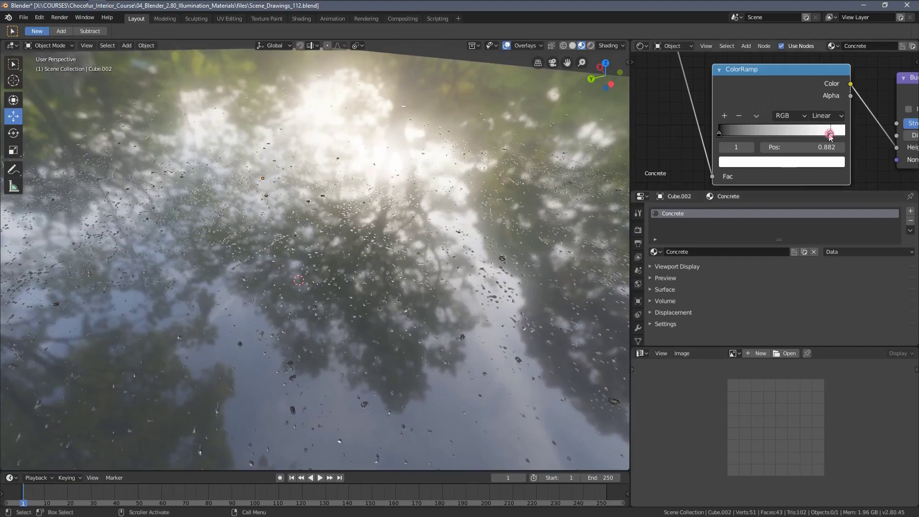
{"action": "left_click", "coordinate": [824, 115]}
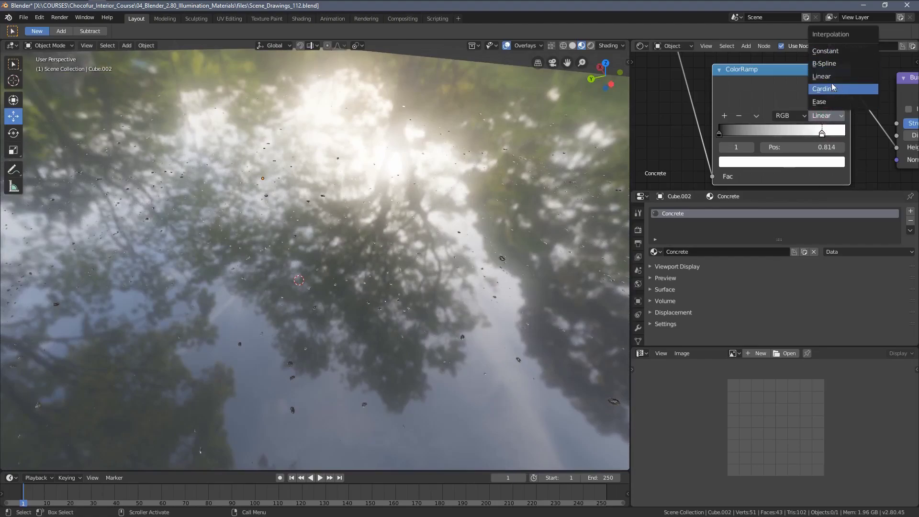
{"action": "left_click", "coordinate": [824, 63]}
{"action": "left_click_drag", "start_coordinate": [822, 134], "coordinate": [812, 133]}
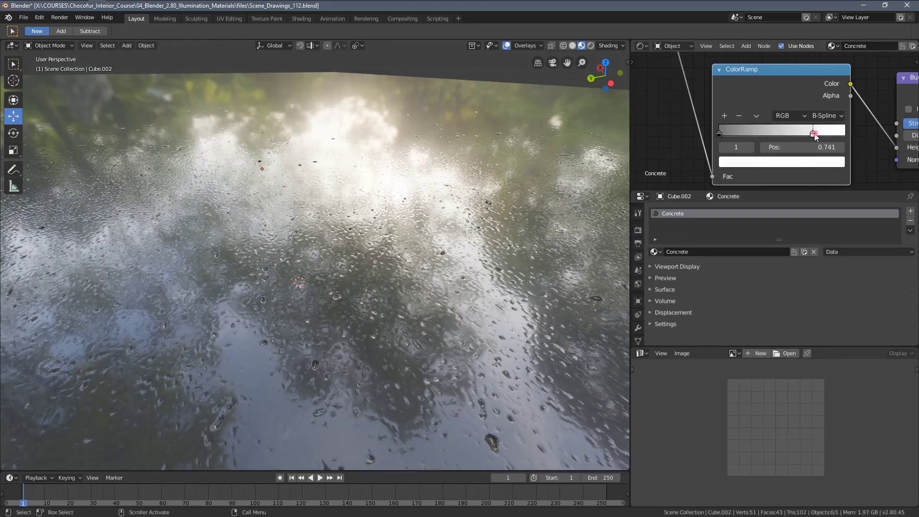
{"action": "left_click_drag", "start_coordinate": [815, 136], "coordinate": [794, 138]}
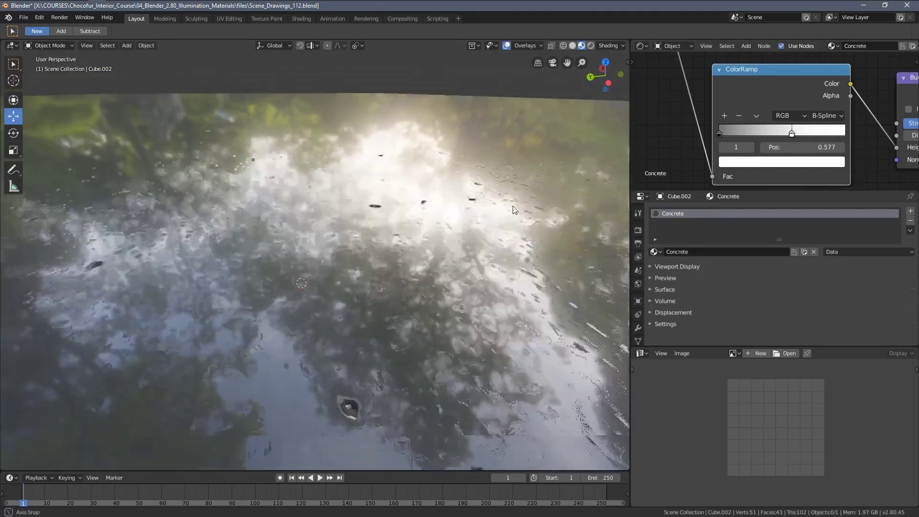
{"action": "middle_click_drag", "start_coordinate": [513, 209], "coordinate": [474, 213]}
- Reconnect the roughness ColorRamp's Color to Roughness and the Hue Saturation Value's Color to Base Color on the Principled BSDF
{"action": "scroll", "coordinate": [806, 112], "scroll_direction": "down", "scroll_amount": 3}
{"action": "middle_click_drag", "start_coordinate": [805, 112], "coordinate": [743, 166]}
{"action": "scroll", "coordinate": [756, 118], "scroll_direction": "up", "scroll_amount": 3}
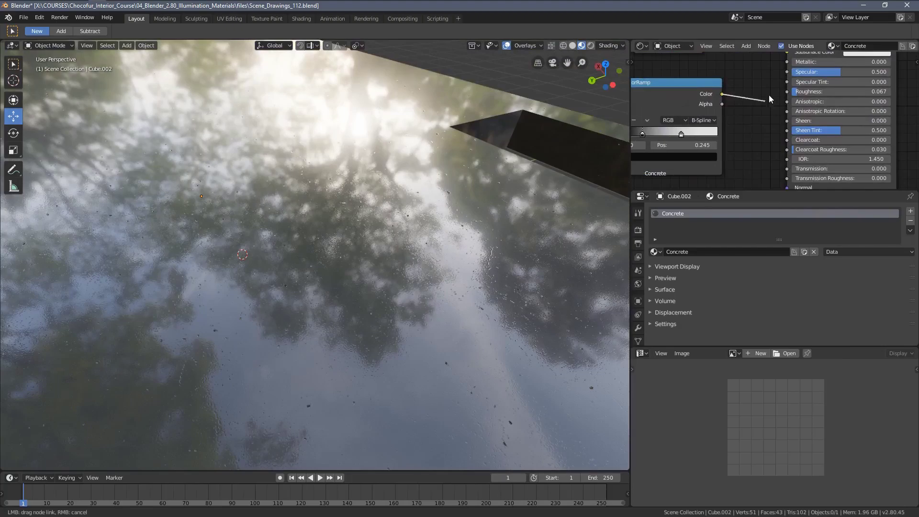
{"action": "left_click_drag", "start_coordinate": [769, 94], "coordinate": [786, 92]}
{"action": "middle_click_drag", "start_coordinate": [771, 89], "coordinate": [729, 137]}
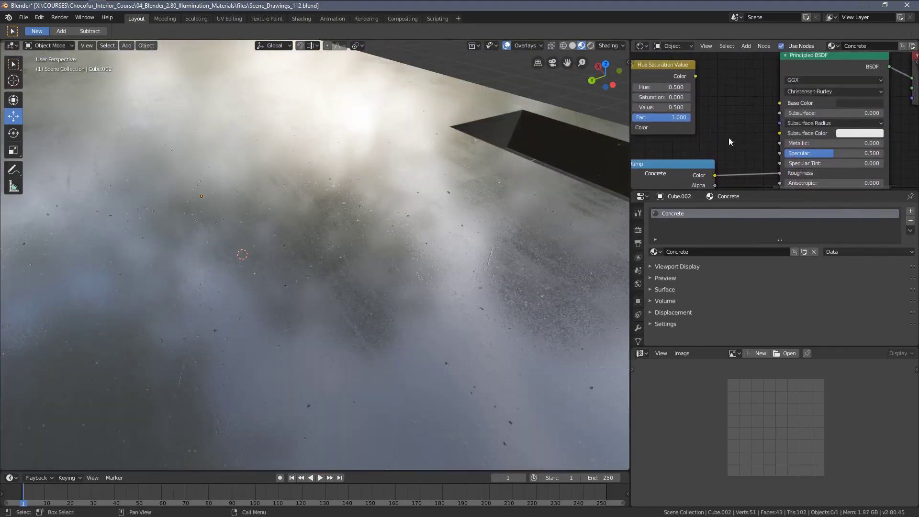
{"action": "left_click_drag", "start_coordinate": [777, 101], "coordinate": [778, 102]}
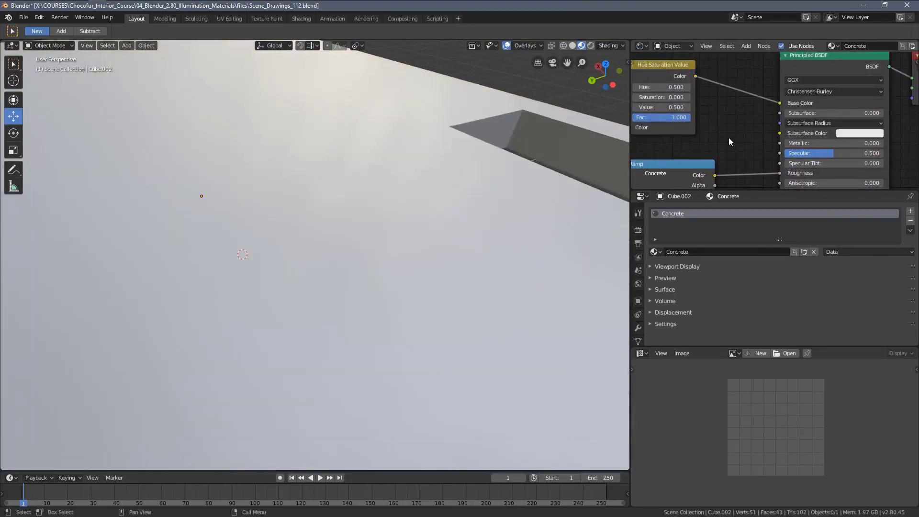
- Save the file as Scene_Drawings_113.blend and look at the slab through the scene camera
{"action": "middle_click_drag", "start_coordinate": [483, 205], "coordinate": [375, 208]}
{"action": "key", "text": "ctrl+alt+s"}
{"action": "middle_click_drag", "start_coordinate": [281, 265], "coordinate": [376, 258]}
{"action": "key", "text": "KP_0"}
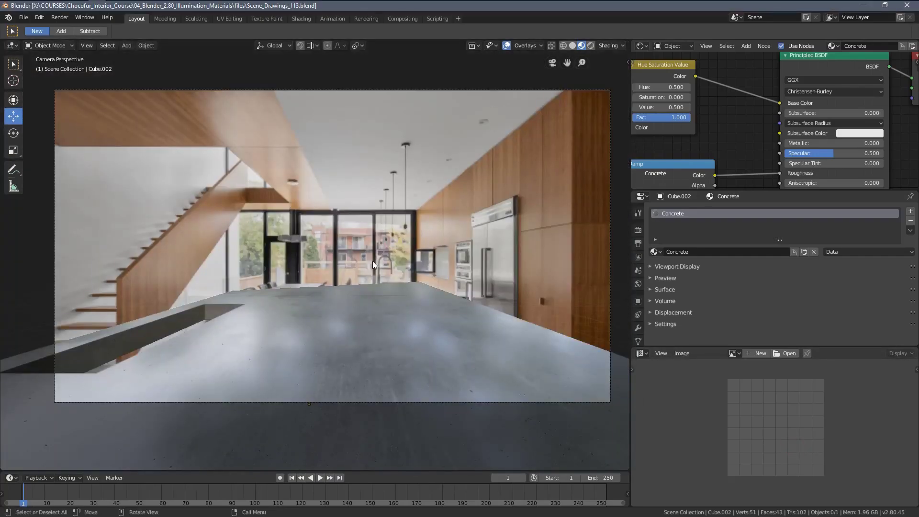
- Switch the viewport to Solid shading, reveal all hidden objects and clear the selection
{"action": "key", "text": "z"}
{"action": "left_click", "coordinate": [424, 265]}
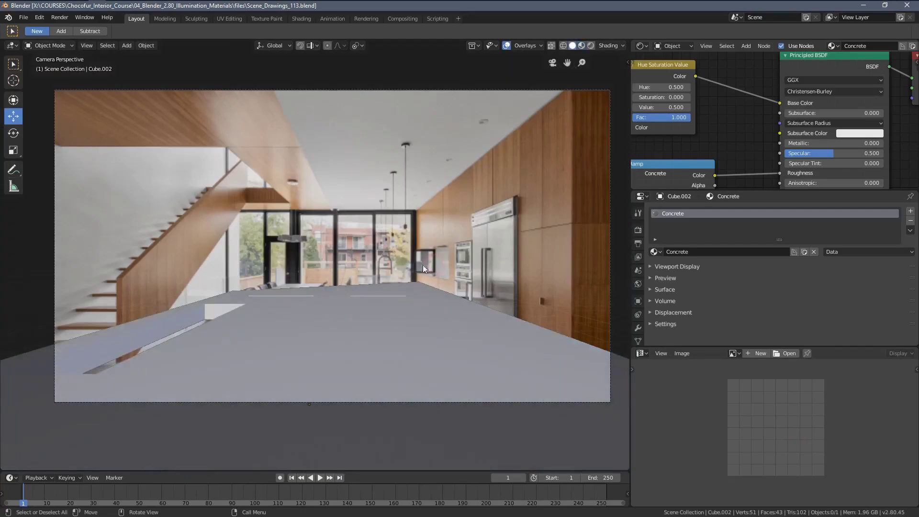
{"action": "key", "text": "alt+h"}
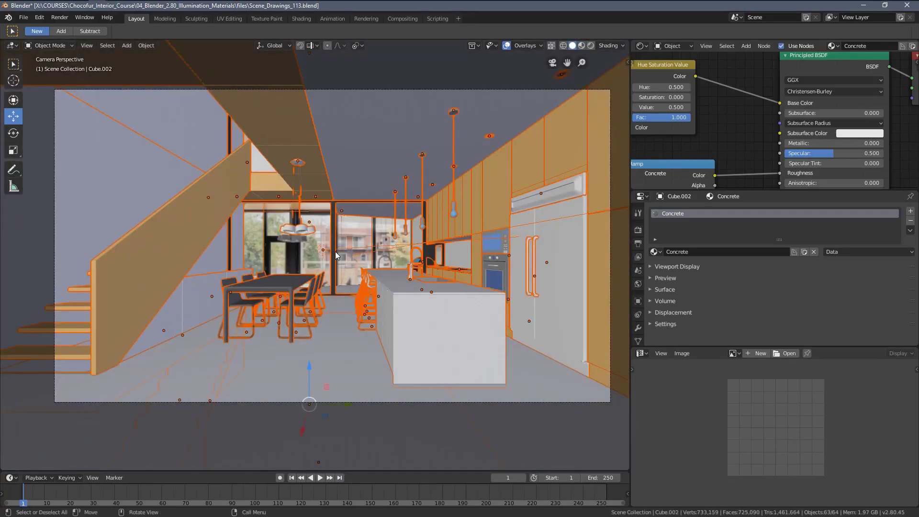
{"action": "key", "text": "alt+a"}
- Set a render region around the dining table and the floor beside the kitchen island, and switch to Rendered shading
{"action": "middle_click_drag", "start_coordinate": [393, 271], "coordinate": [405, 238], "text": "shift"}
{"action": "key", "text": "b"}
{"action": "left_click_drag", "start_coordinate": [181, 237], "coordinate": [417, 389]}
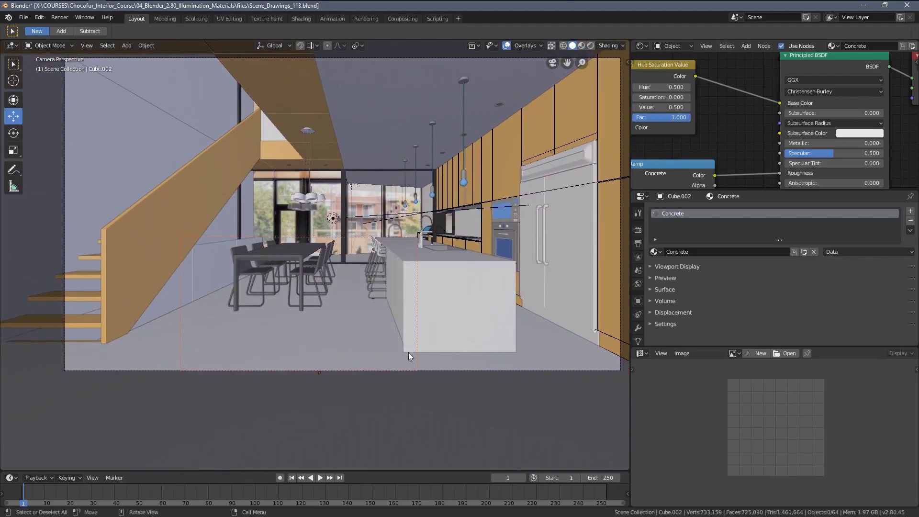
{"action": "middle_click_drag", "start_coordinate": [408, 353], "coordinate": [382, 297], "text": "shift"}
{"action": "key", "text": "z"}
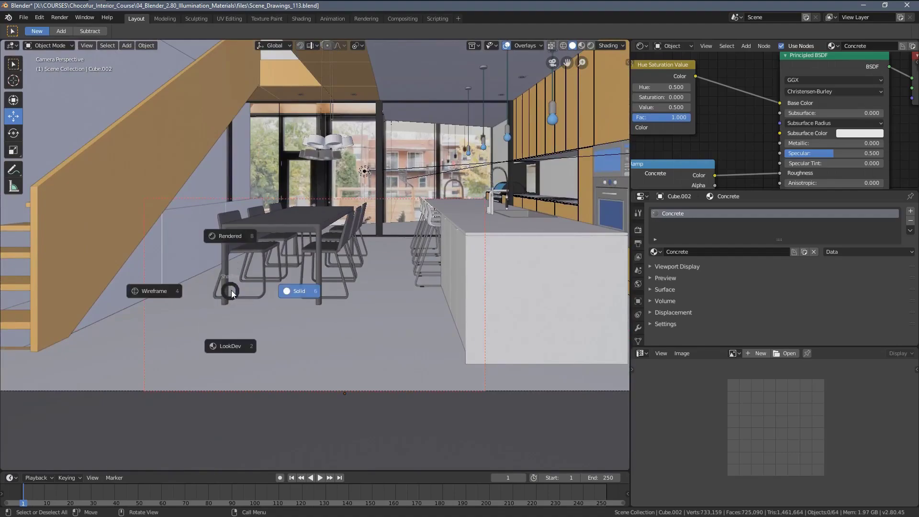
{"action": "left_click", "coordinate": [225, 237]}
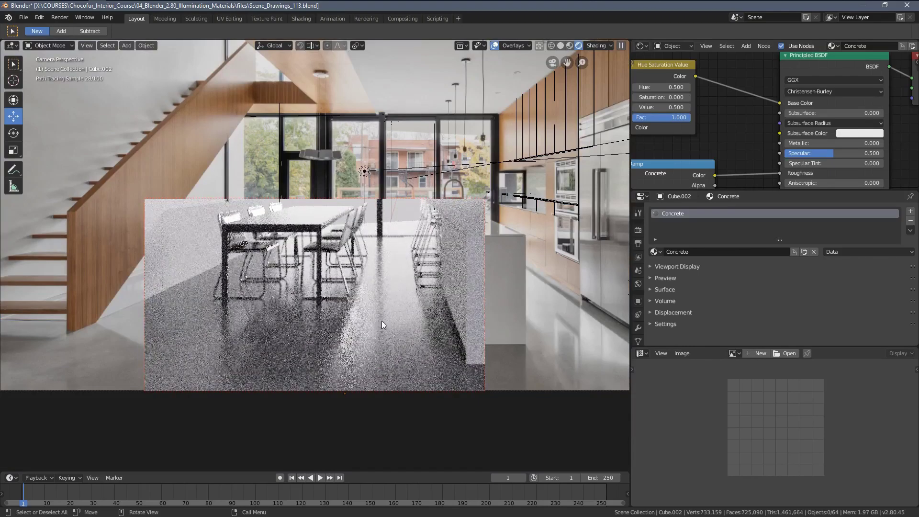
- Compare the rendered floor with the reference in Photos, select the slab in Blender and set Hue Saturation Value's Value to 1.000
{"action": "key", "text": "alt+Tab"}
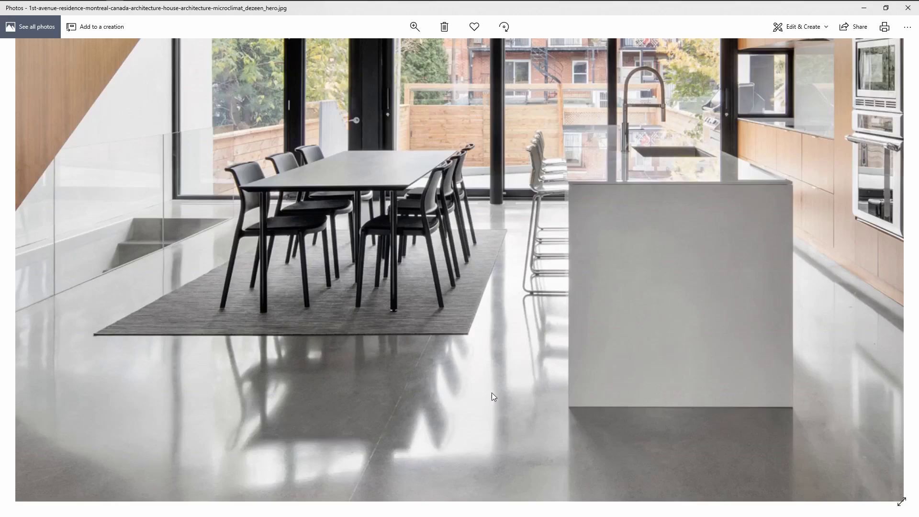
{"action": "key", "text": "alt+Tab"}
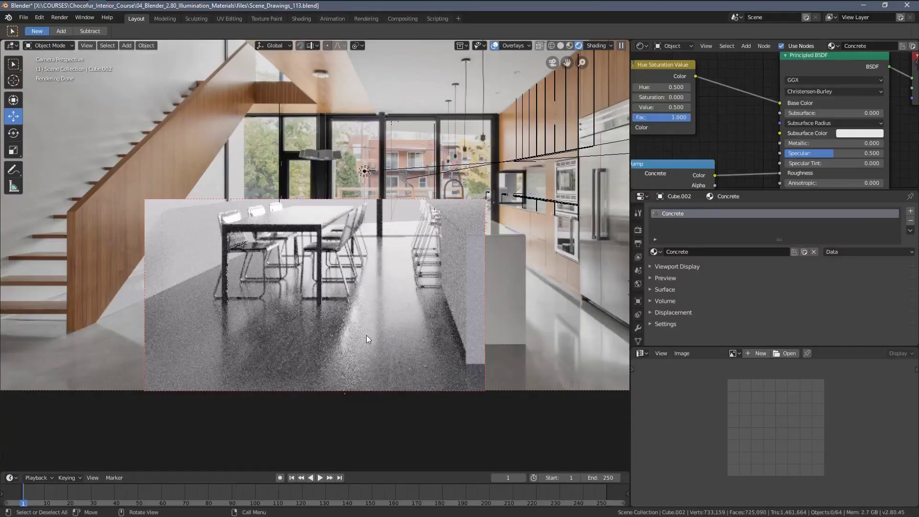
{"action": "left_click", "coordinate": [396, 319]}
{"action": "scroll", "coordinate": [774, 116], "scroll_direction": "up", "scroll_amount": 2}
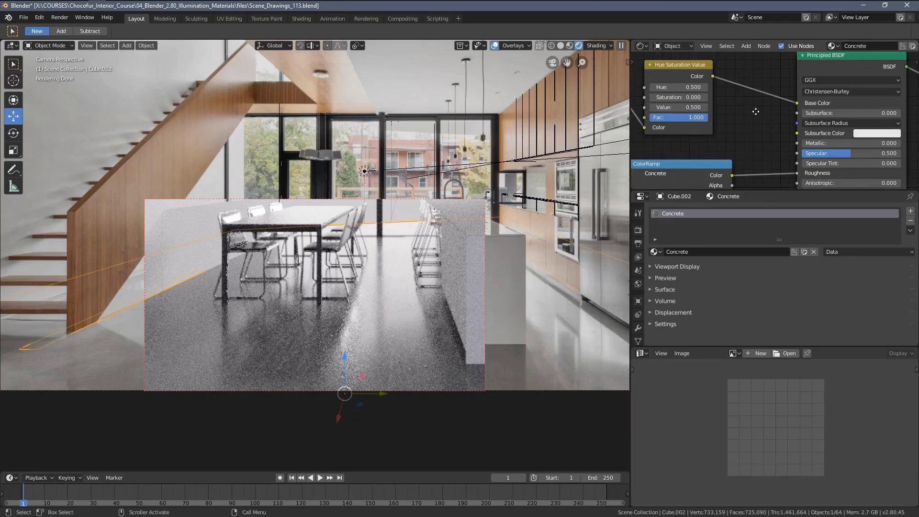
{"action": "scroll", "coordinate": [774, 116], "scroll_direction": "down", "scroll_amount": 3}
{"action": "scroll", "coordinate": [747, 110], "scroll_direction": "up", "scroll_amount": 5}
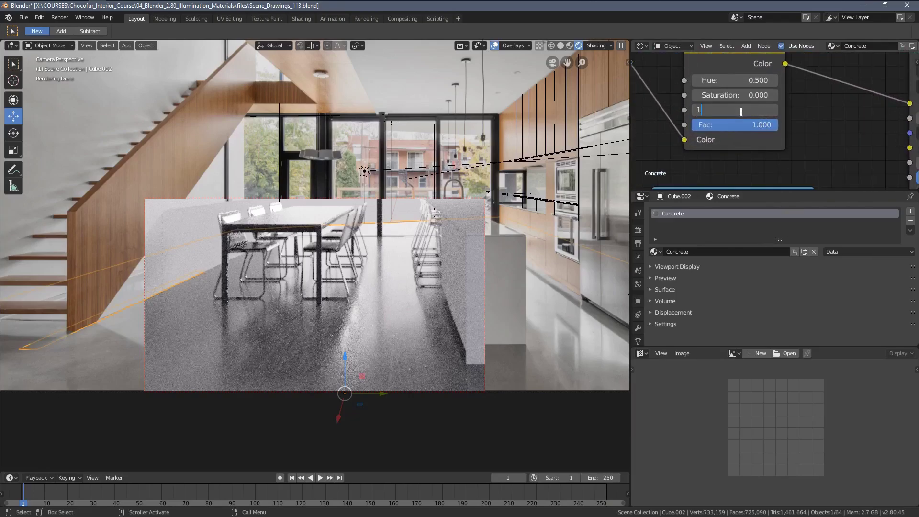
{"action": "key", "text": "Return"}
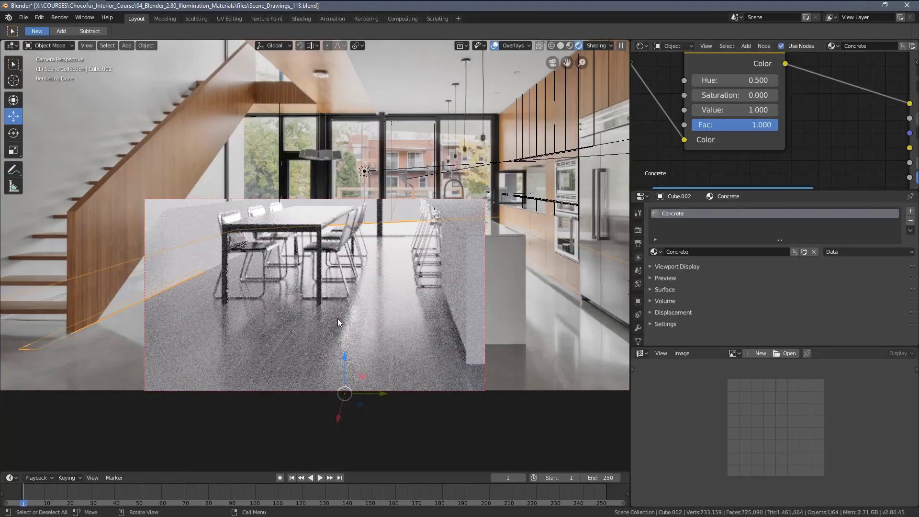
- Compare the rendered floor's brightness and reflections with the reference picture in Photos and back in Blender's camera view
{"action": "middle_click_drag", "start_coordinate": [463, 313], "coordinate": [421, 304], "text": "shift"}
{"action": "key", "text": "alt+Tab"}
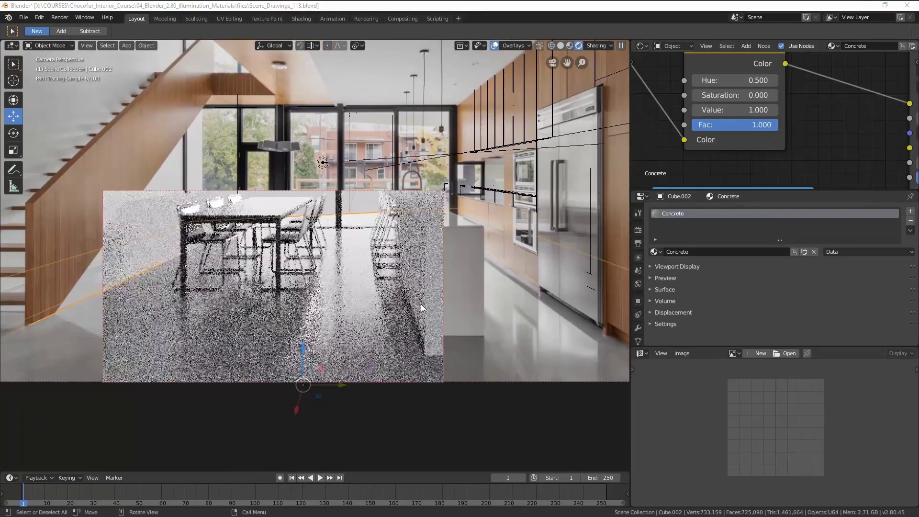
{"action": "key", "text": "alt+Tab"}
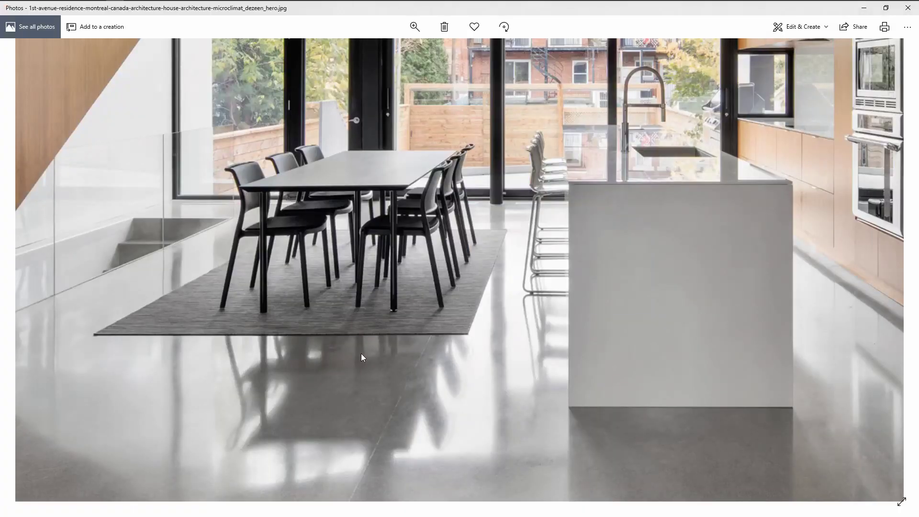
{"action": "left_click_drag", "start_coordinate": [269, 358], "coordinate": [447, 319]}
{"action": "key", "text": "alt+Tab"}
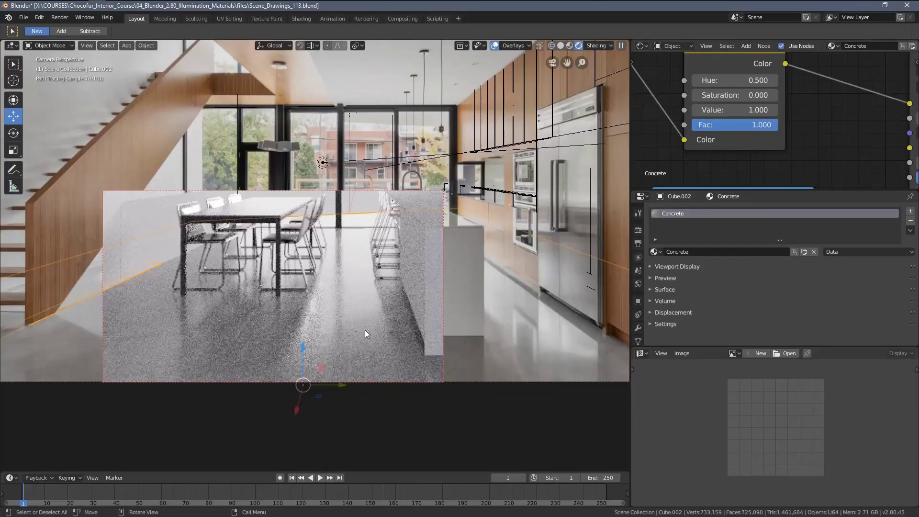
{"action": "middle_click_drag", "start_coordinate": [365, 329], "coordinate": [408, 323], "text": "shift"}
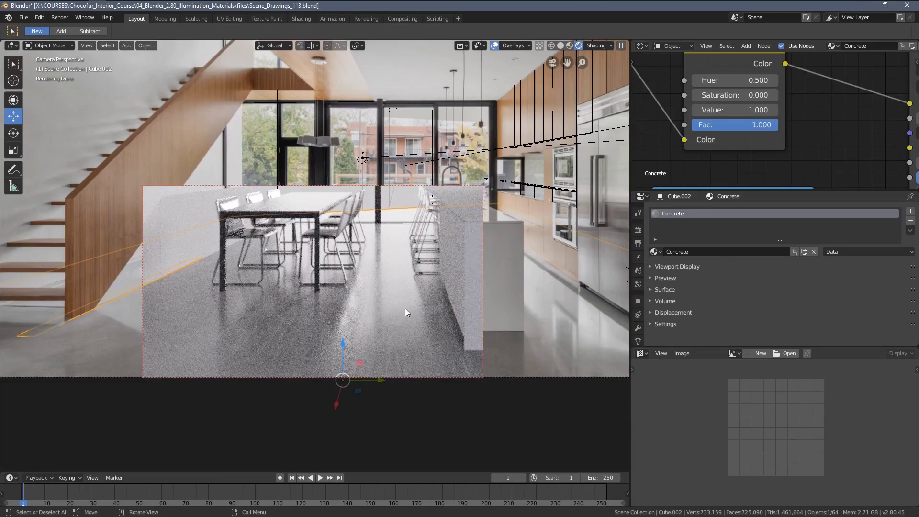
{"action": "middle_click_drag", "start_coordinate": [356, 312], "coordinate": [405, 305], "text": "shift"}
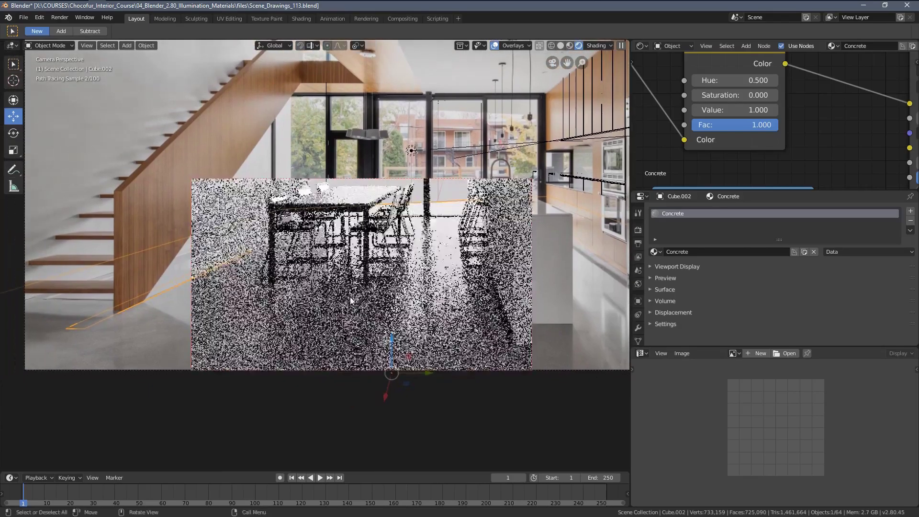
- Redraw the render region over the floor beneath the dining table and beside the kitchen island
{"action": "key", "text": "ctrl+b"}
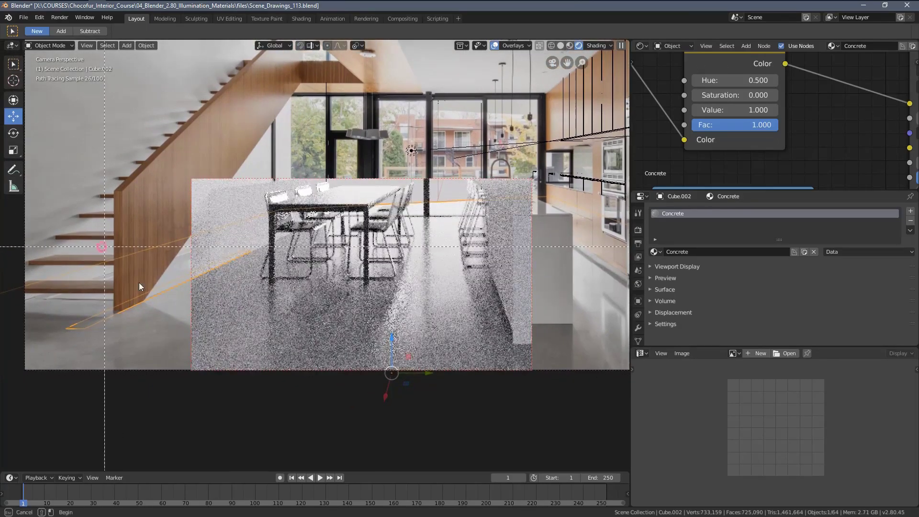
{"action": "left_click_drag", "start_coordinate": [105, 247], "coordinate": [323, 378]}
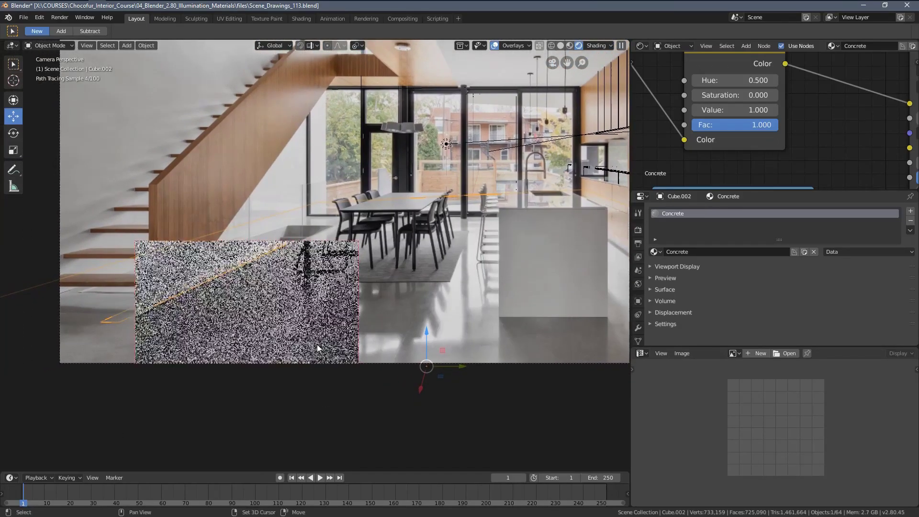
{"action": "middle_click_drag", "start_coordinate": [317, 344], "coordinate": [331, 310], "text": "shift"}
{"action": "key", "text": "ctrl+b"}
{"action": "left_click_drag", "start_coordinate": [216, 222], "coordinate": [568, 402]}
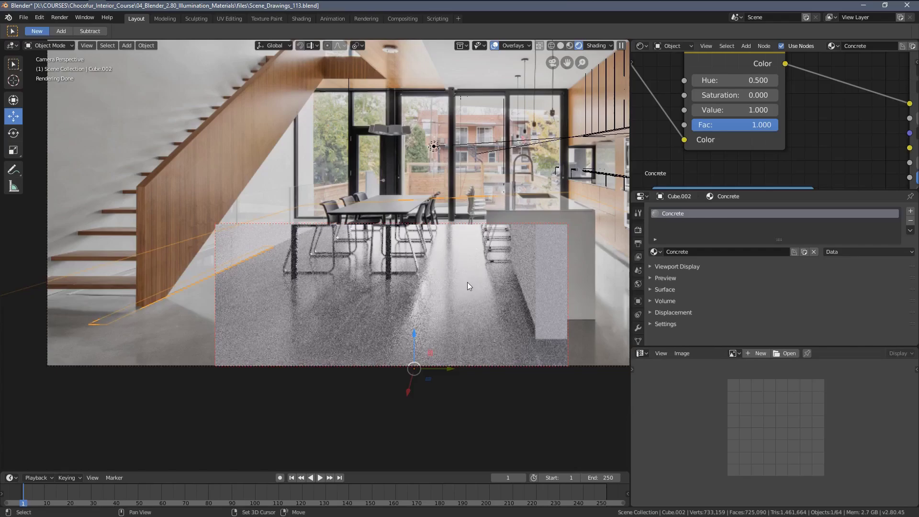
- Narrow the render region to the bright floor patch beside the kitchen island and examine its bump detail up close
{"action": "middle_click_drag", "start_coordinate": [453, 284], "coordinate": [412, 276], "text": "shift"}
{"action": "key", "text": "ctrl+b"}
{"action": "left_click_drag", "start_coordinate": [309, 255], "coordinate": [434, 329]}
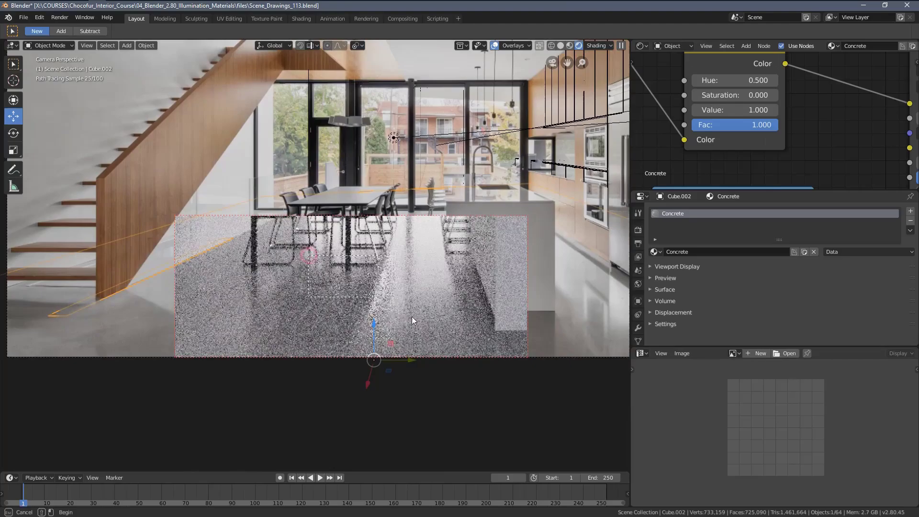
{"action": "scroll", "coordinate": [421, 306], "scroll_direction": "up", "scroll_amount": 4}
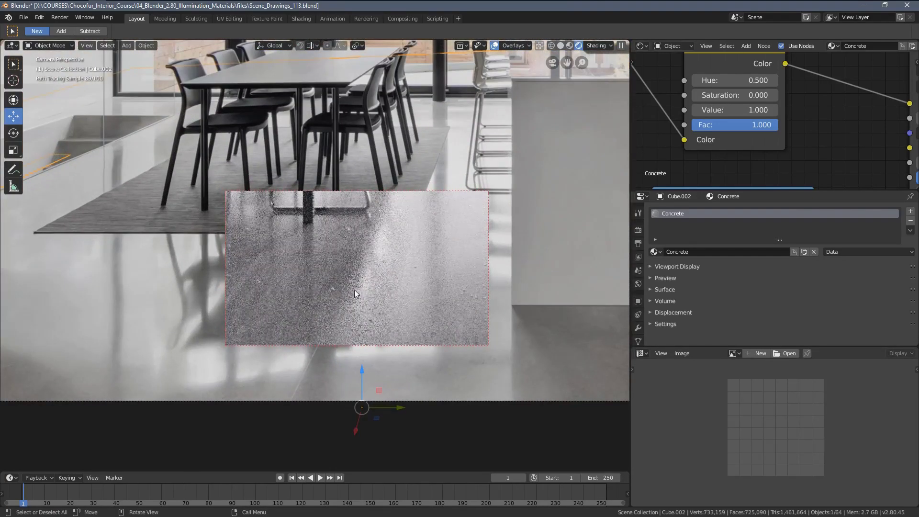
{"action": "middle_click_drag", "start_coordinate": [467, 283], "coordinate": [374, 283], "text": "shift"}
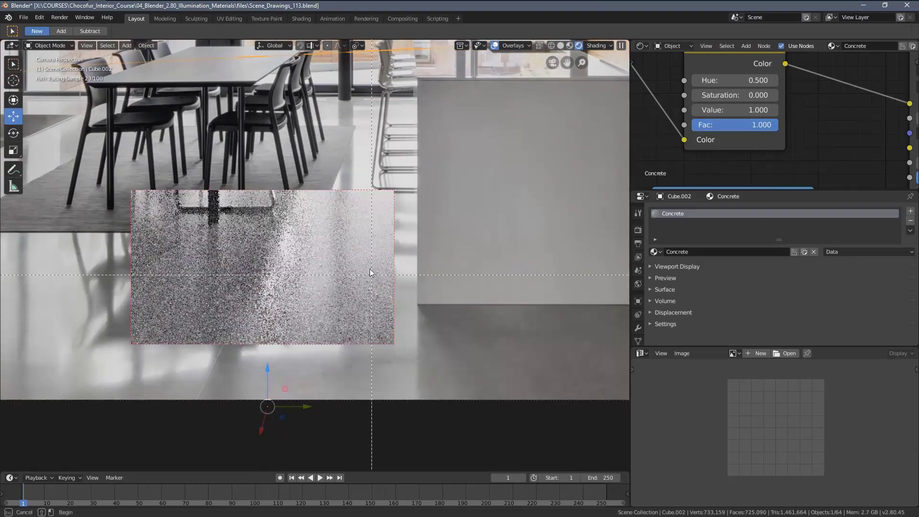
{"action": "key", "text": "ctrl+b"}
{"action": "left_click_drag", "start_coordinate": [313, 213], "coordinate": [497, 360]}
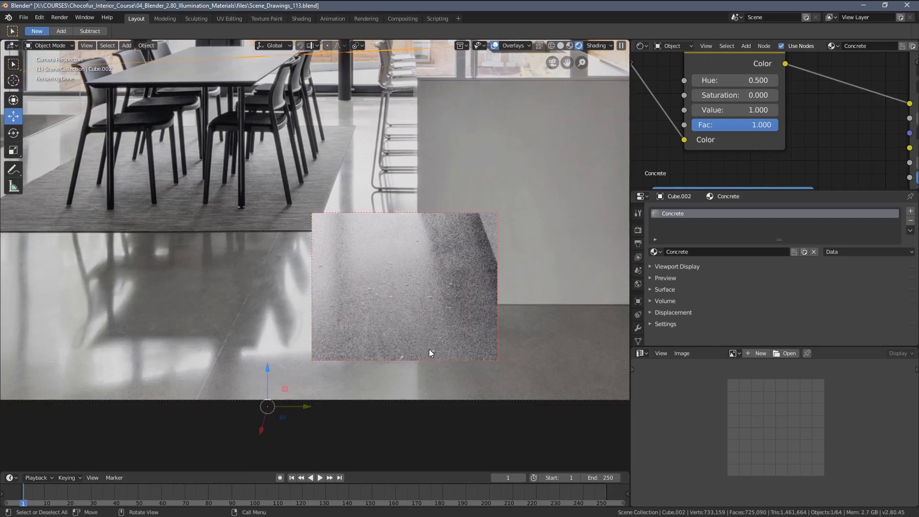
- Enable Invert on the concrete material's Bump node
{"action": "middle_click_drag", "start_coordinate": [685, 153], "coordinate": [782, 140]}
{"action": "scroll", "coordinate": [782, 137], "scroll_direction": "up", "scroll_amount": 2}
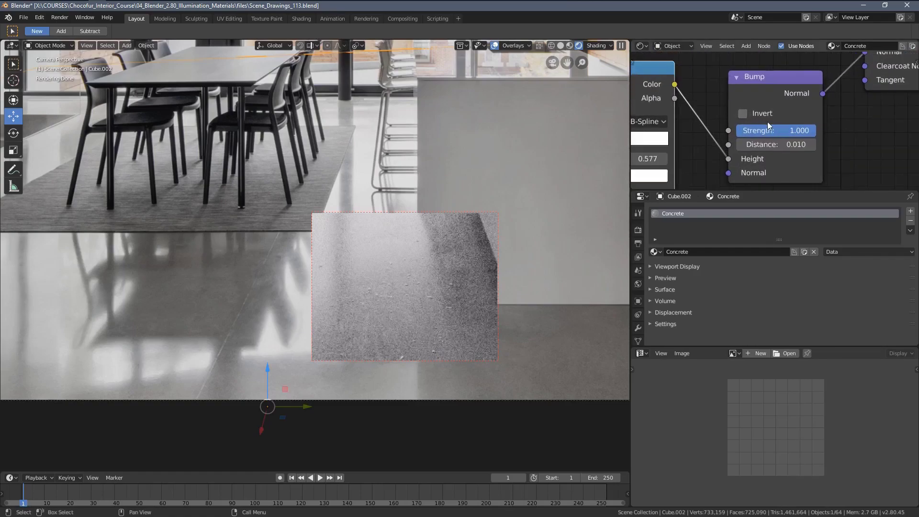
{"action": "left_click", "coordinate": [742, 113]}
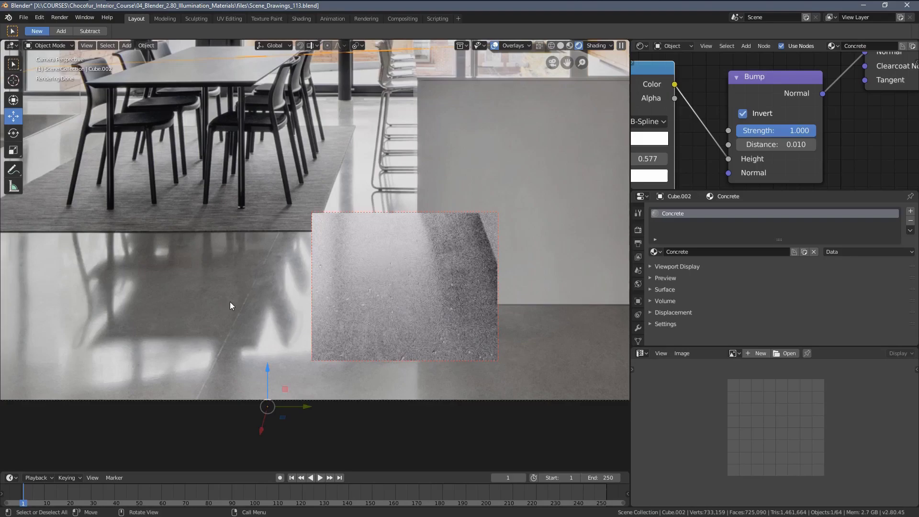
- Enter Edit Mode on the floor slab, scale up all of its UVs and return to Object Mode
{"action": "key", "text": "Home"}
{"action": "key", "text": "Tab"}
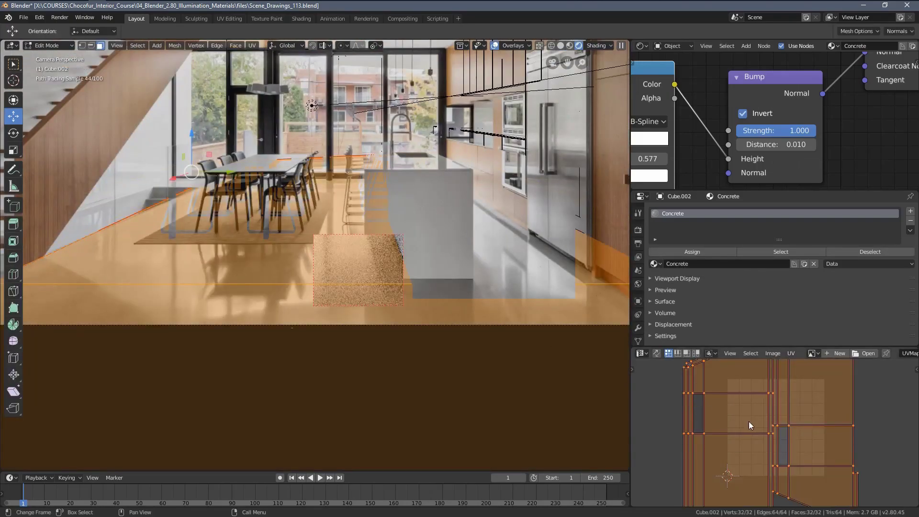
{"action": "key", "text": "s"}
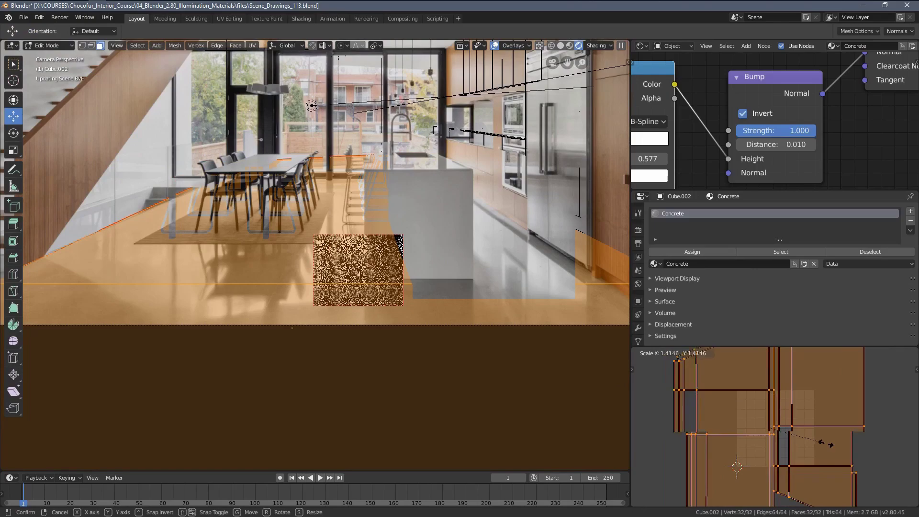
{"action": "left_click", "coordinate": [842, 450]}
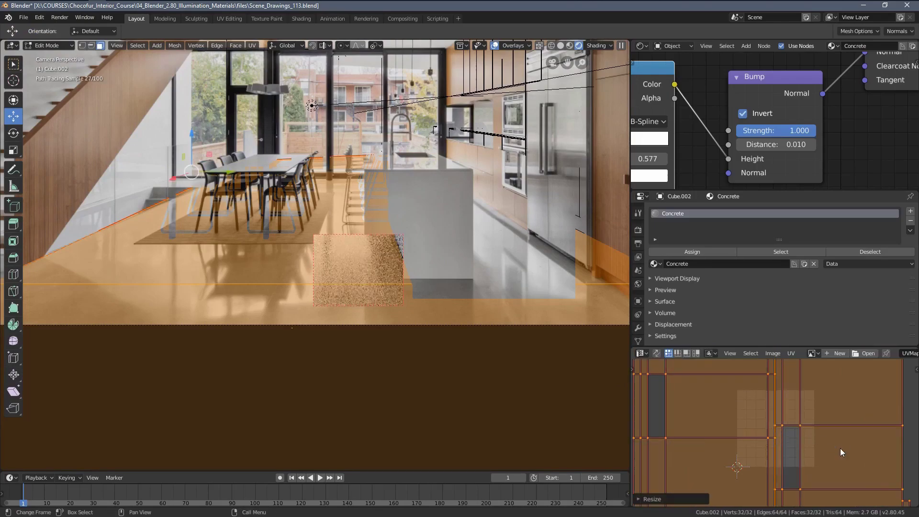
{"action": "key", "text": "Tab"}
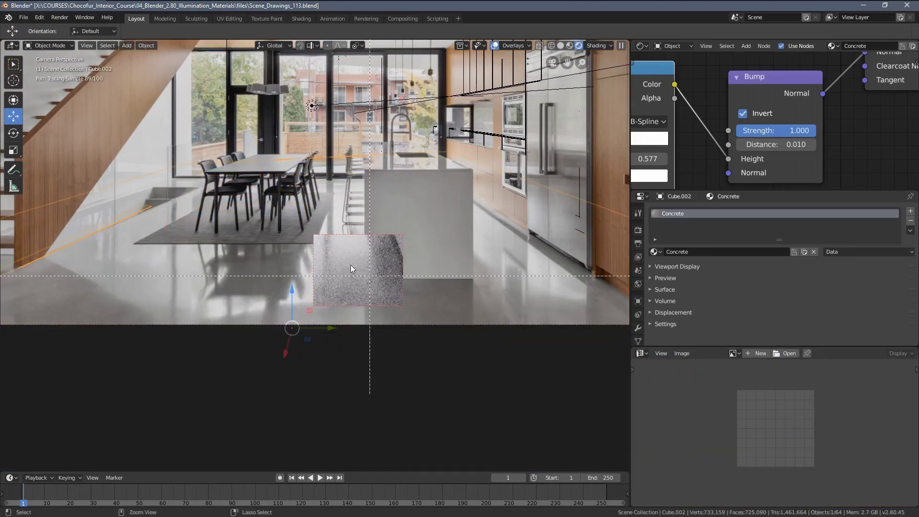
- Render the floor area between the dining table and kitchen island and examine the rescaled concrete texture
{"action": "left_click_drag", "start_coordinate": [283, 214], "coordinate": [436, 337]}
{"action": "scroll", "coordinate": [404, 324], "scroll_direction": "up", "scroll_amount": 3}
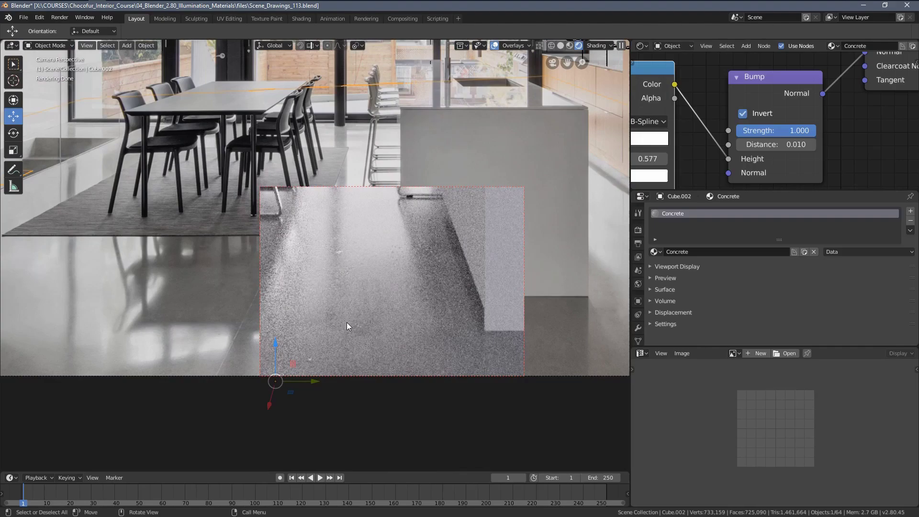
{"action": "scroll", "coordinate": [366, 280], "scroll_direction": "up", "scroll_amount": 2}
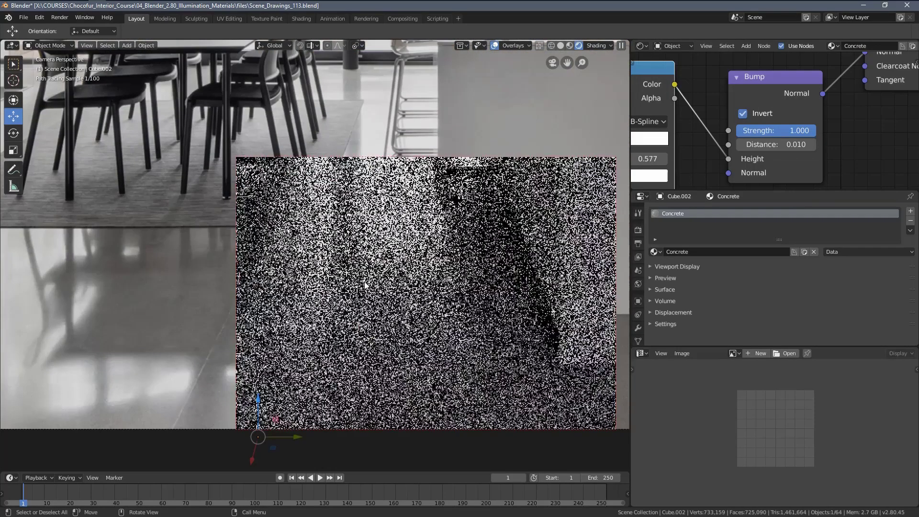
{"action": "key", "text": "ctrl+b"}
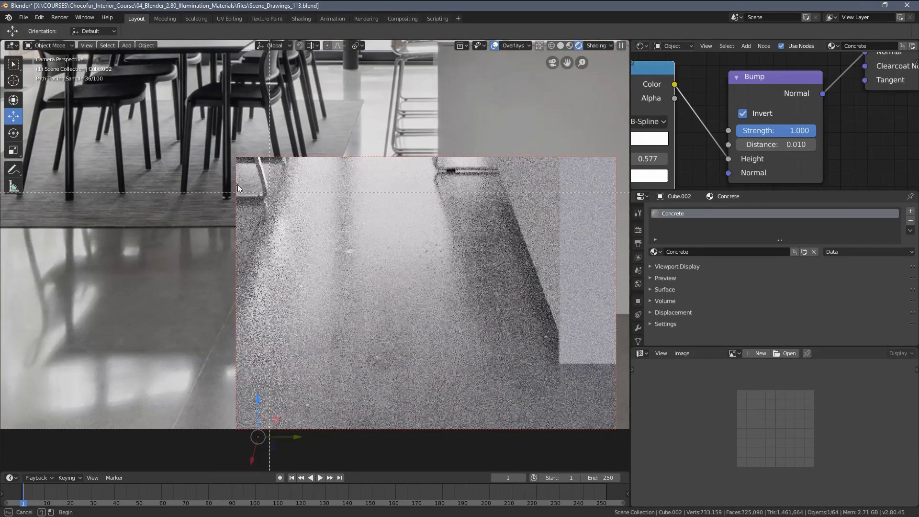
{"action": "left_click_drag", "start_coordinate": [221, 188], "coordinate": [577, 398]}
{"action": "scroll", "coordinate": [431, 306], "scroll_direction": "down", "scroll_amount": 3}
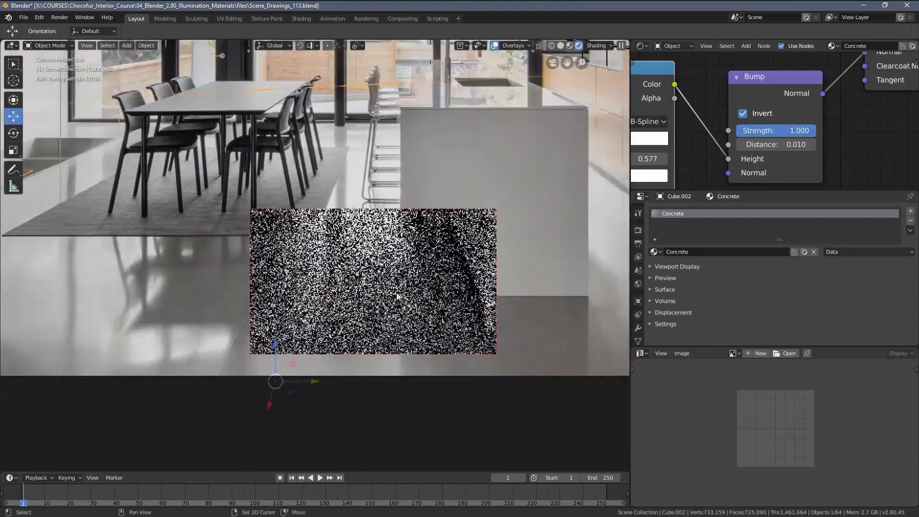
{"action": "middle_click_drag", "start_coordinate": [311, 239], "coordinate": [422, 318], "text": "shift"}
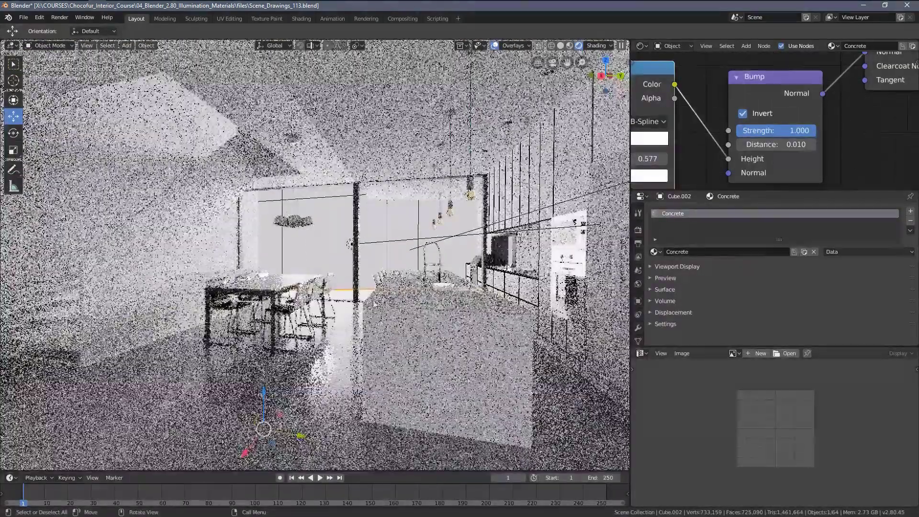
- Leave the camera view, set a render region around the table and floor, and examine the reflections from high and low angles
{"action": "key", "text": "ctrl+b"}
{"action": "left_click_drag", "start_coordinate": [144, 189], "coordinate": [481, 436]}
{"action": "middle_click_drag", "start_coordinate": [422, 341], "coordinate": [481, 358]}
{"action": "mouse_move", "coordinate": [383, 341]}
{"action": "middle_mouse_down"}
{"action": "mouse_move", "coordinate": [417, 355]}
{"action": "mouse_move", "coordinate": [350, 318]}
{"action": "mouse_move", "coordinate": [347, 301]}
{"action": "mouse_move", "coordinate": [361, 318]}
{"action": "mouse_move", "coordinate": [353, 304]}
{"action": "middle_mouse_up"}
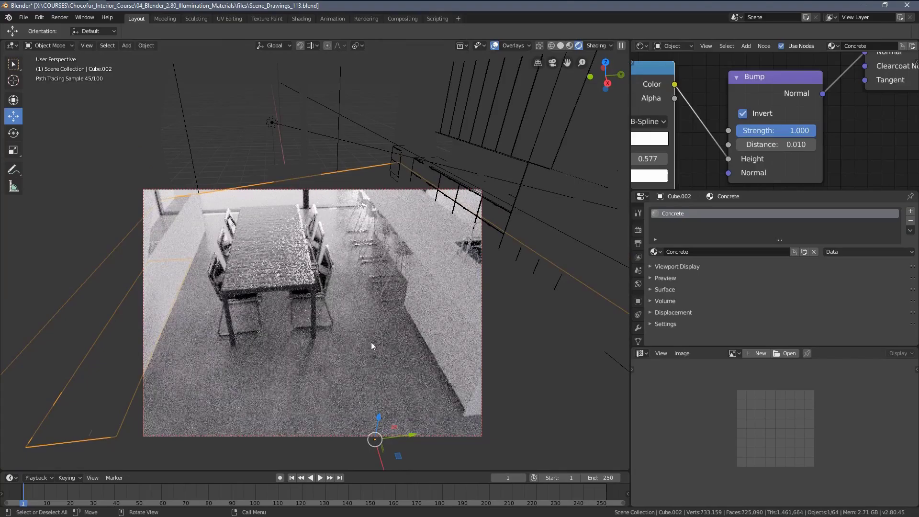
{"action": "mouse_move", "coordinate": [372, 346]}
{"action": "middle_mouse_down"}
{"action": "mouse_move", "coordinate": [427, 349]}
{"action": "mouse_move", "coordinate": [390, 356]}
{"action": "mouse_move", "coordinate": [315, 306]}
{"action": "mouse_move", "coordinate": [327, 320]}
{"action": "mouse_move", "coordinate": [605, 236]}
{"action": "middle_mouse_up"}
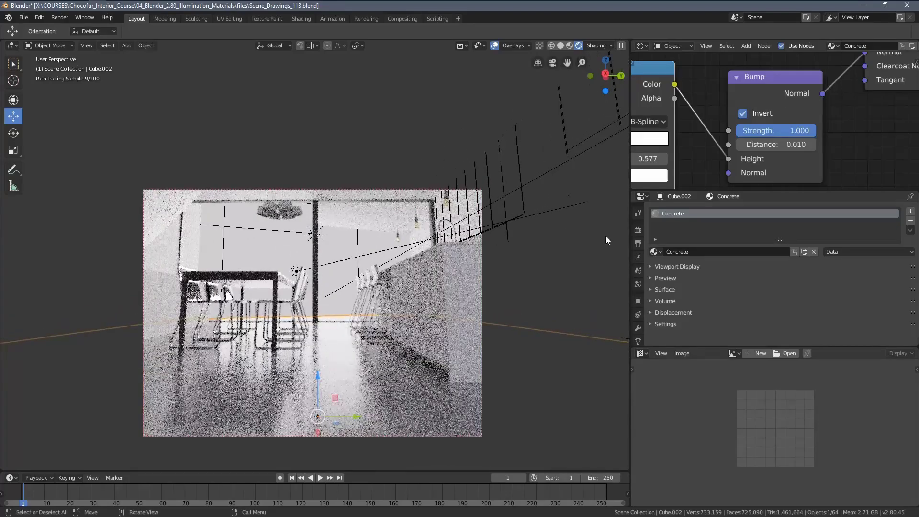
- Set the Specular value of the concrete's Principled BSDF shader to 0.750
{"action": "scroll", "coordinate": [765, 129], "scroll_direction": "down", "scroll_amount": 5}
{"action": "middle_click_drag", "start_coordinate": [796, 139], "coordinate": [682, 84]}
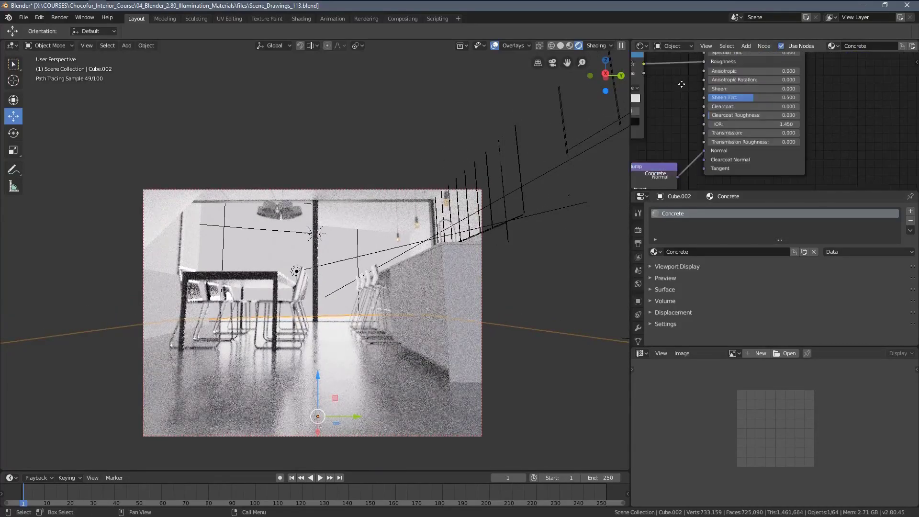
{"action": "scroll", "coordinate": [717, 116], "scroll_direction": "up", "scroll_amount": 4}
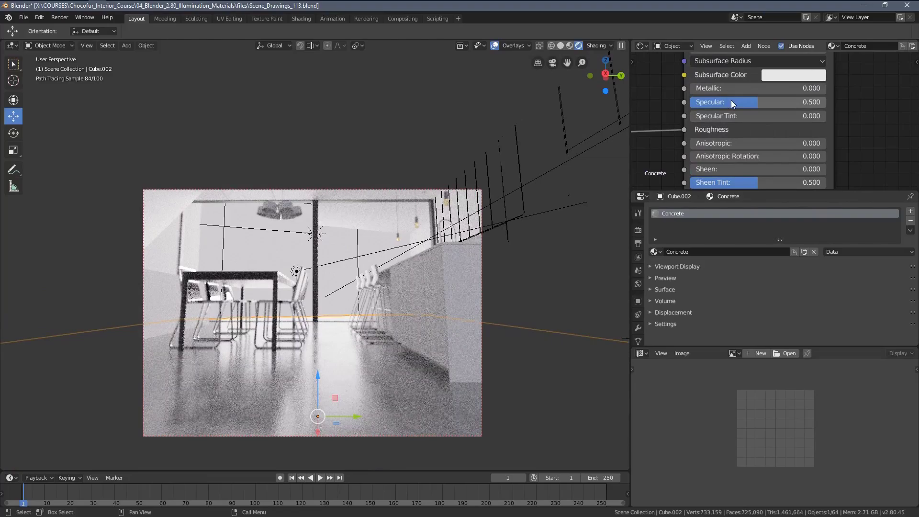
{"action": "left_click_drag", "start_coordinate": [758, 102], "coordinate": [788, 102]}
{"action": "left_click", "coordinate": [779, 102]}
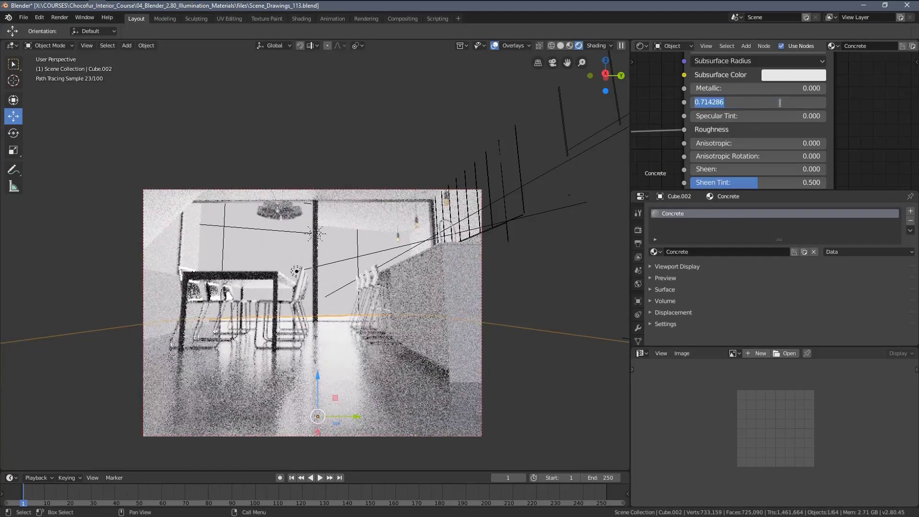
{"action": "type", "text": ".7"}
{"action": "key", "text": "Return"}
{"action": "left_click_drag", "start_coordinate": [788, 102], "coordinate": [826, 102]}
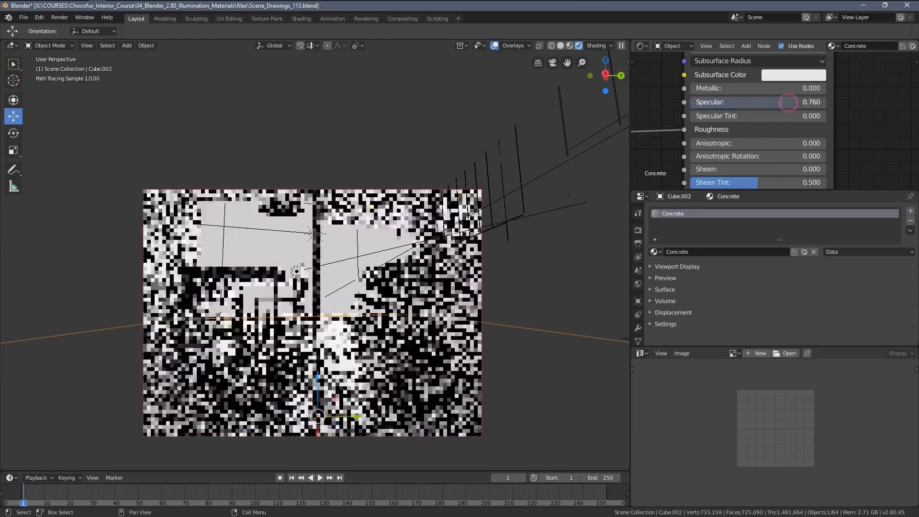
{"action": "left_click", "coordinate": [784, 103]}
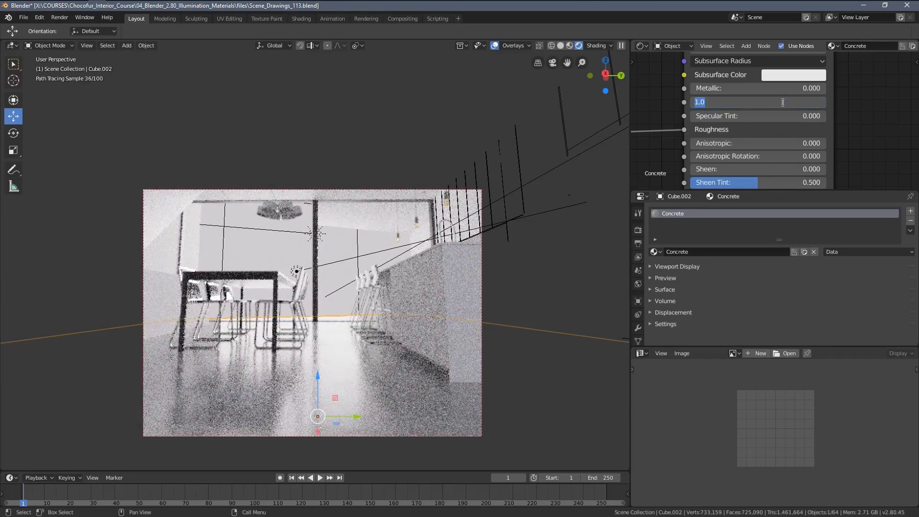
{"action": "key", "text": "Return"}
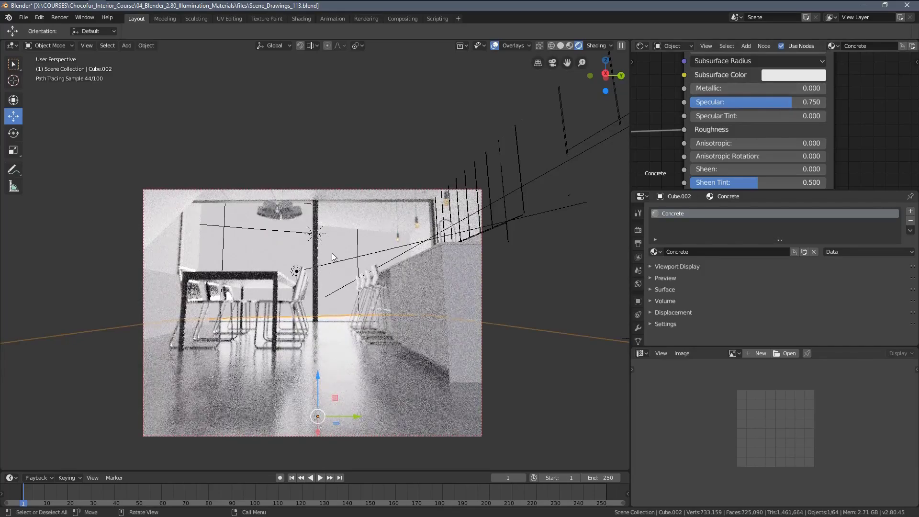
- Return to the camera view, set a render region around the table, island and surrounding floor, and clear the selection
{"action": "mouse_move", "coordinate": [334, 257]}
{"action": "middle_mouse_down"}
{"action": "mouse_move", "coordinate": [344, 258]}
{"action": "mouse_move", "coordinate": [382, 208]}
{"action": "middle_mouse_up"}
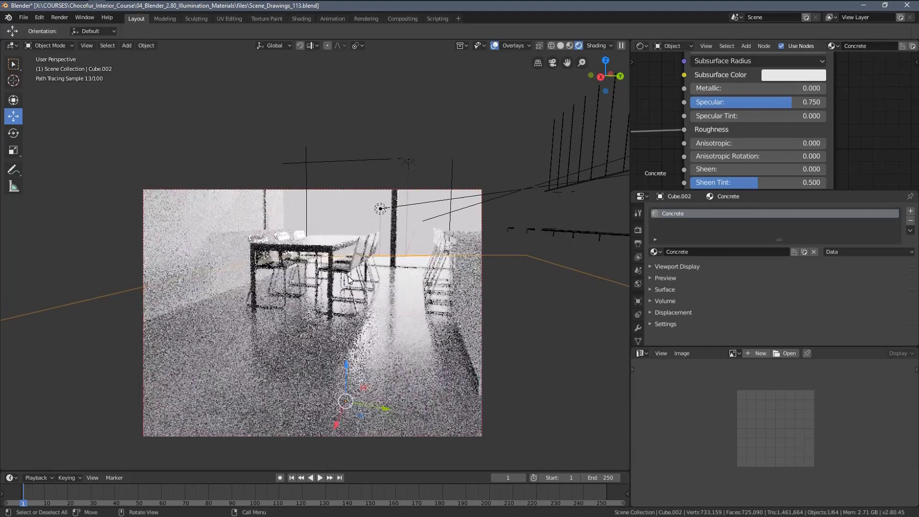
{"action": "key", "text": "KP_0"}
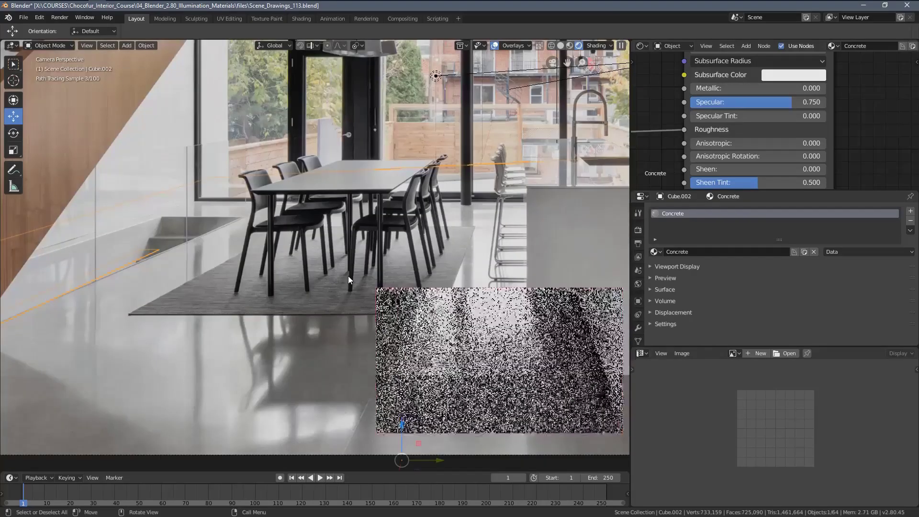
{"action": "scroll", "coordinate": [351, 275], "scroll_direction": "down", "scroll_amount": 5}
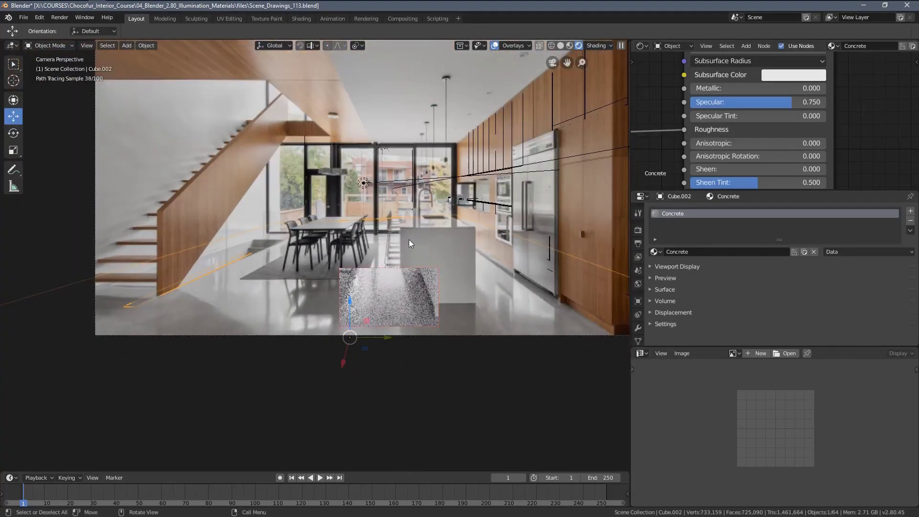
{"action": "middle_click_drag", "start_coordinate": [405, 242], "coordinate": [392, 255], "text": "shift"}
{"action": "key", "text": "ctrl+b"}
{"action": "left_click_drag", "start_coordinate": [166, 208], "coordinate": [589, 379]}
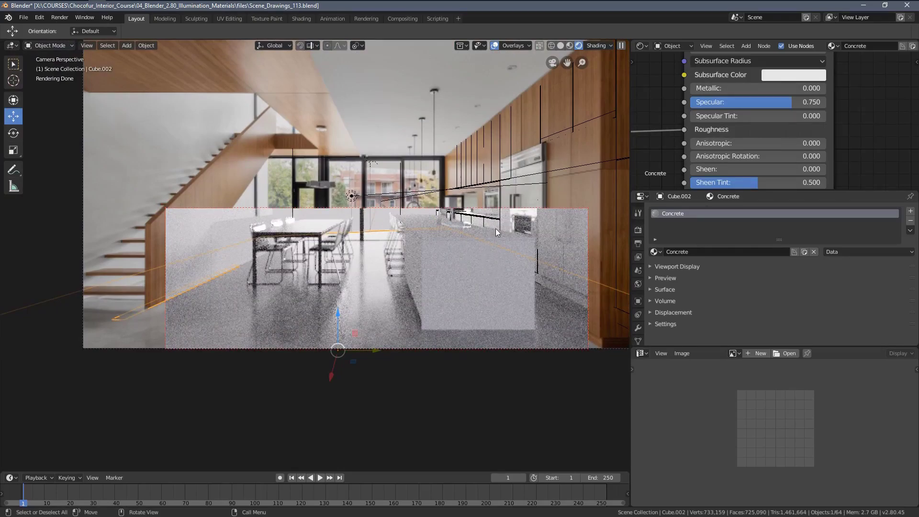
{"action": "key", "text": "alt+a"}
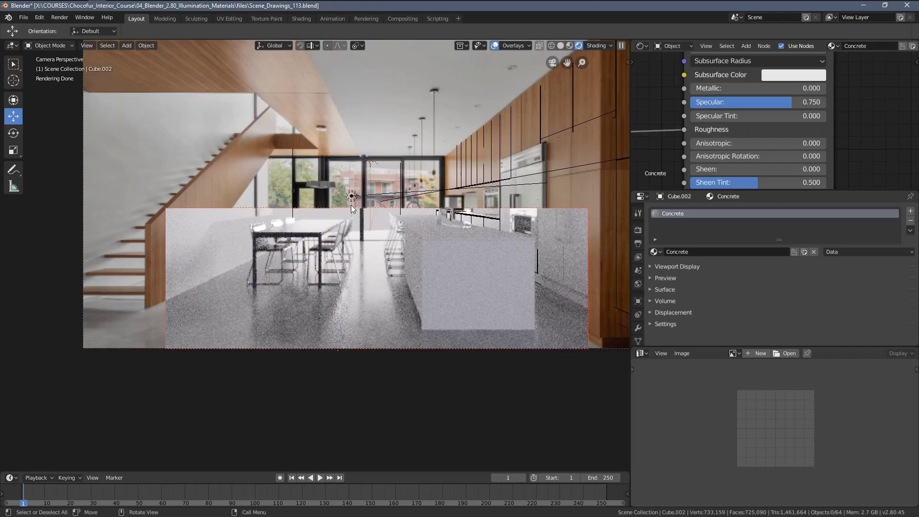
{"action": "middle_click_drag", "start_coordinate": [279, 189], "coordinate": [242, 241], "text": "shift"}
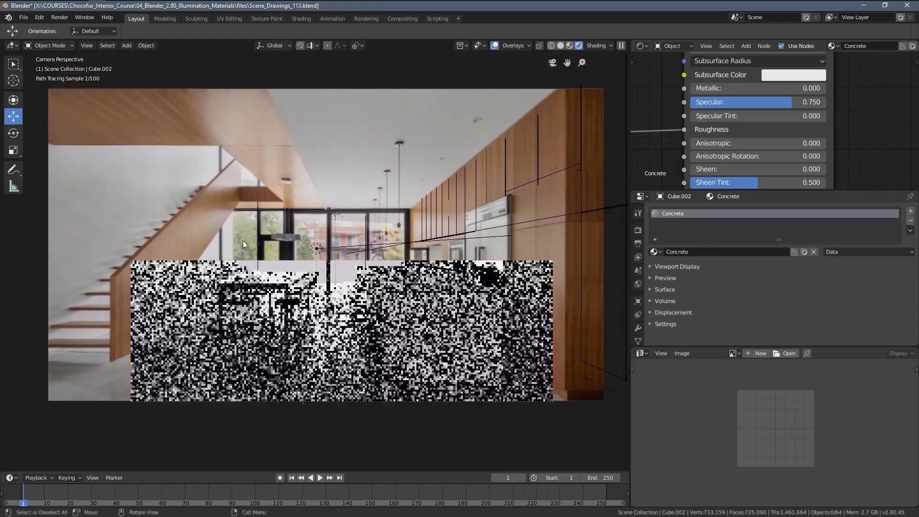
- Switch the viewport from Rendered through Wireframe to Solid shading and deselect all objects
{"action": "key", "text": "z"}
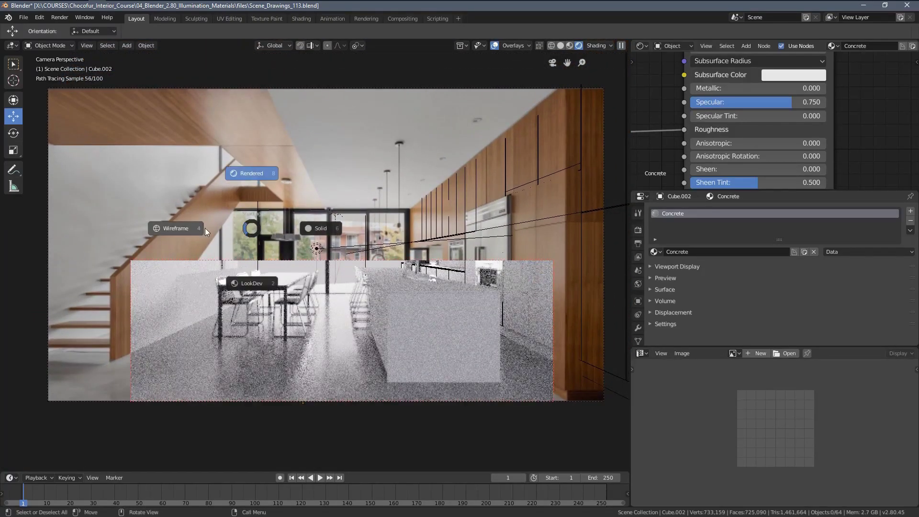
{"action": "left_click", "coordinate": [200, 228]}
{"action": "key", "text": "z"}
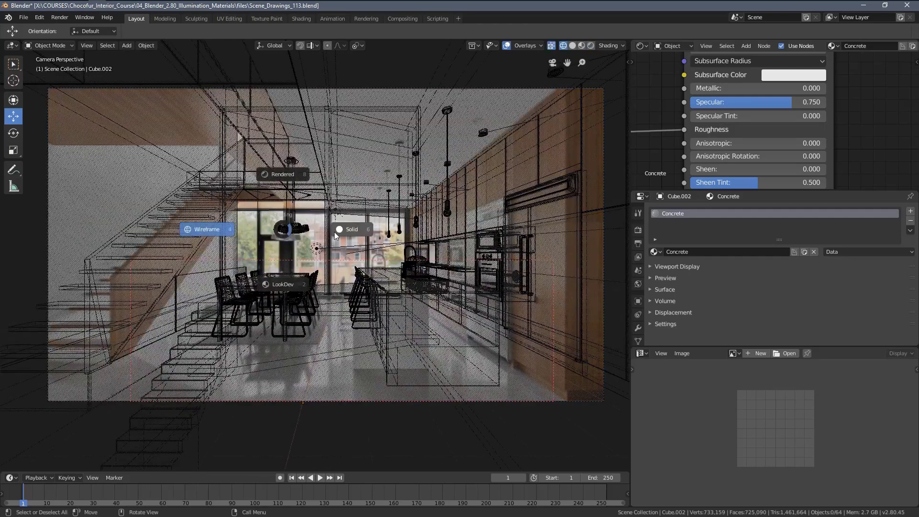
{"action": "left_click", "coordinate": [329, 303]}
{"action": "left_click", "coordinate": [337, 343]}
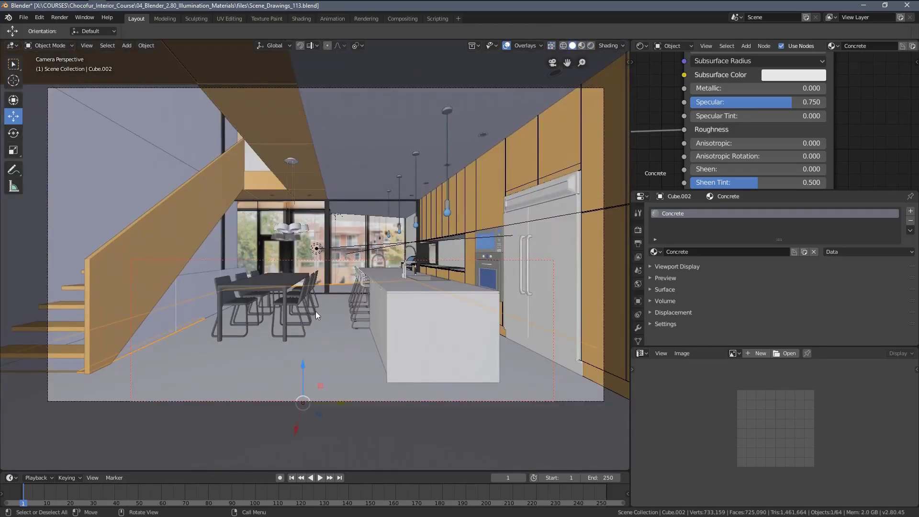
{"action": "key", "text": "a"}
{"action": "key", "text": "alt+a"}
{"action": "left_click", "coordinate": [176, 226]}
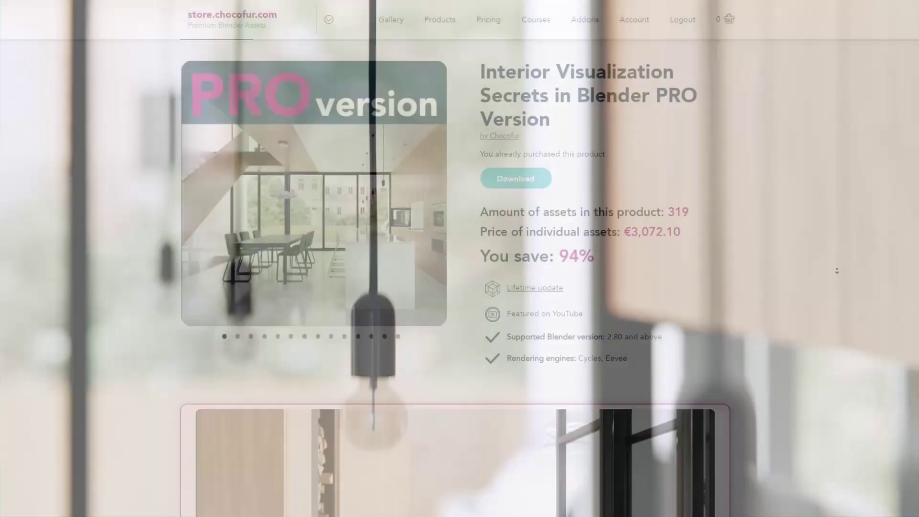
- Switch to the Chocofur store website and review the PRO course's included scenes, model packs and subscription plans
{"action": "scroll", "coordinate": [837, 271], "scroll_direction": "down", "scroll_amount": 2}
{"action": "scroll", "coordinate": [837, 271], "scroll_direction": "down", "scroll_amount": 5}
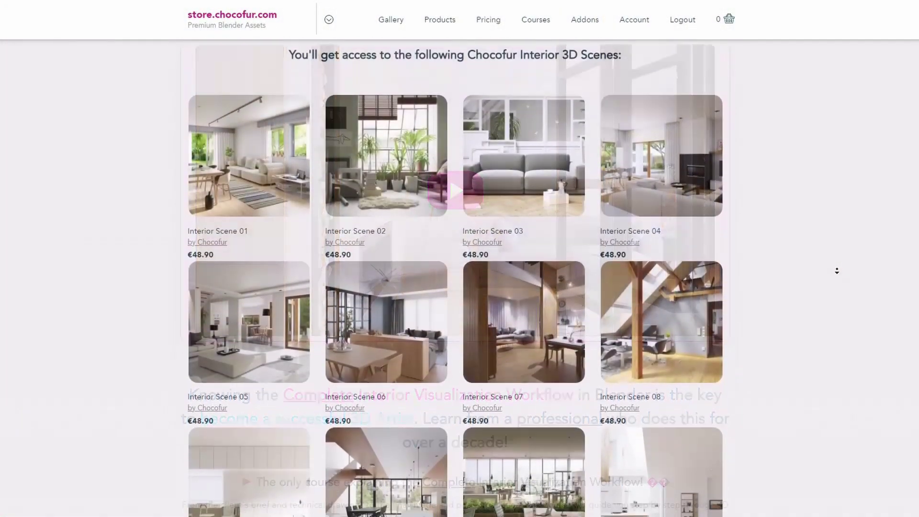
{"action": "scroll", "coordinate": [837, 271], "scroll_direction": "down", "scroll_amount": 6}
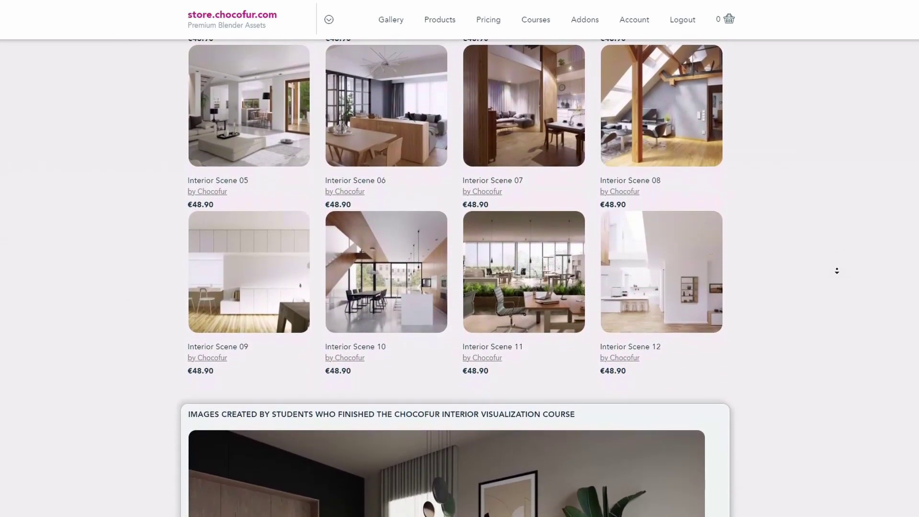
{"action": "scroll", "coordinate": [836, 271], "scroll_direction": "down", "scroll_amount": 5}
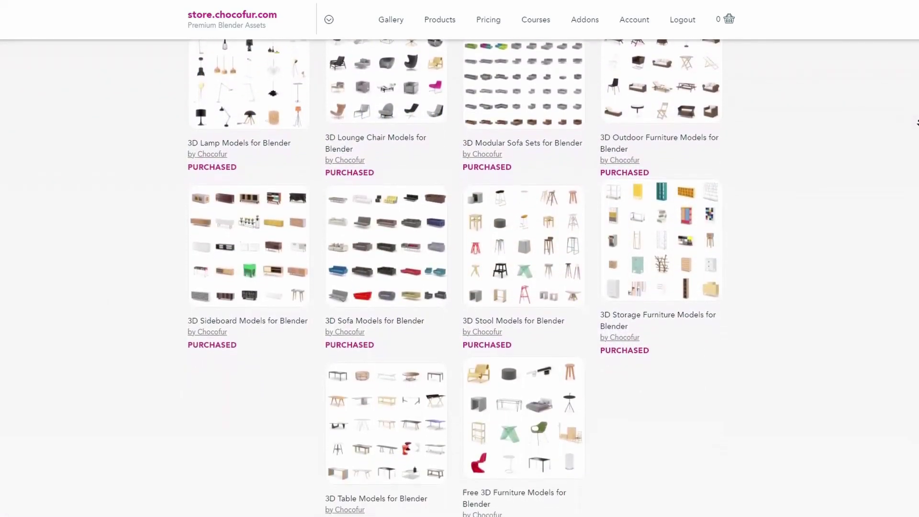
{"action": "scroll", "coordinate": [916, 123], "scroll_direction": "down", "scroll_amount": 3}
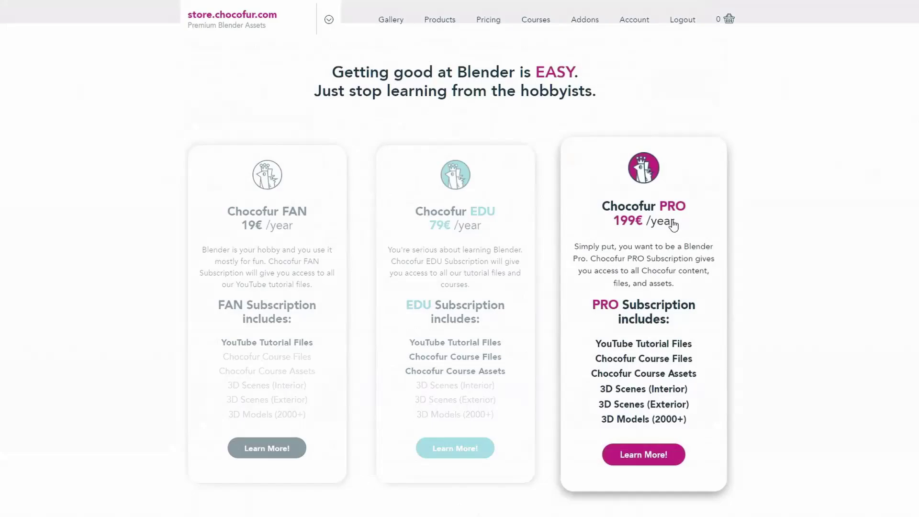